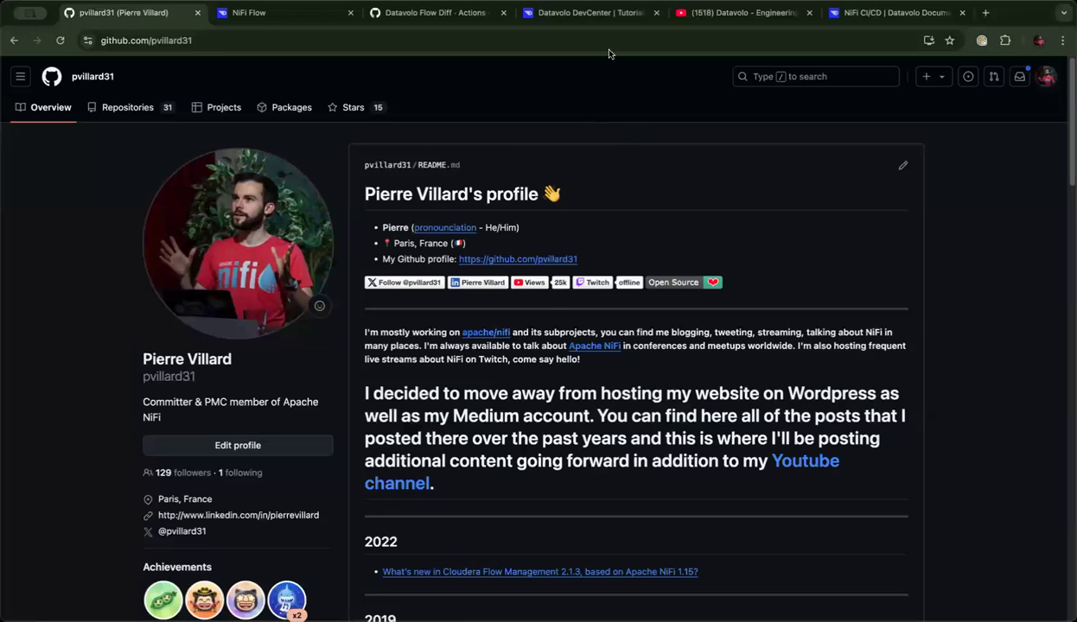
Look through Datavolo's learning resources: the DevCenter tutorials, the Engineering YouTube channel and the NiFi CI/CD documentation.
left_click(595, 12)
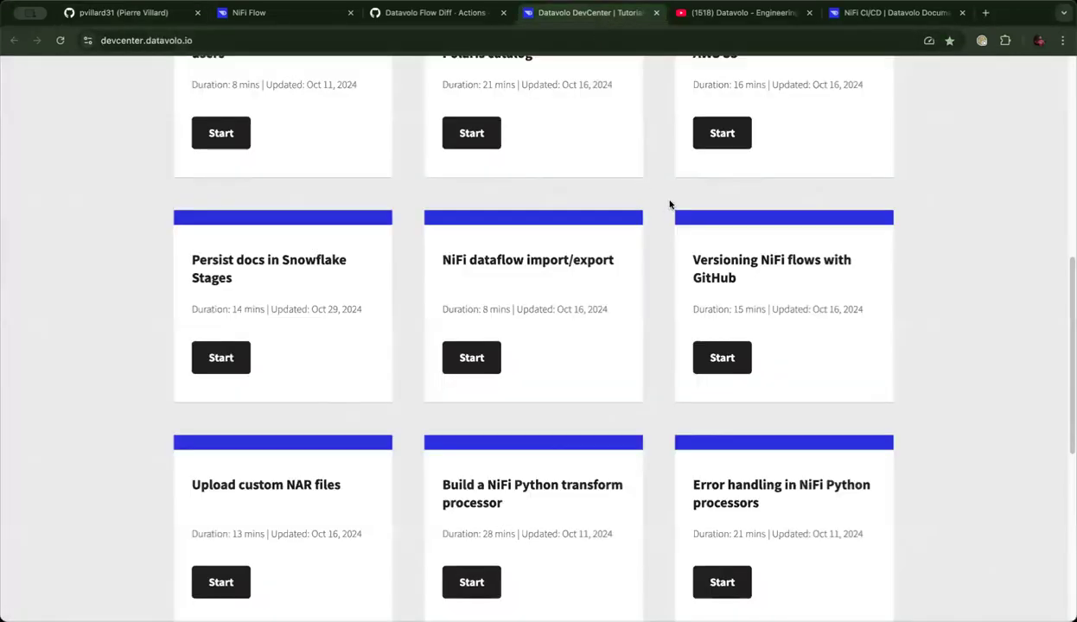
scroll(518, 229, "up", 5)
scroll(576, 224, "down", 1)
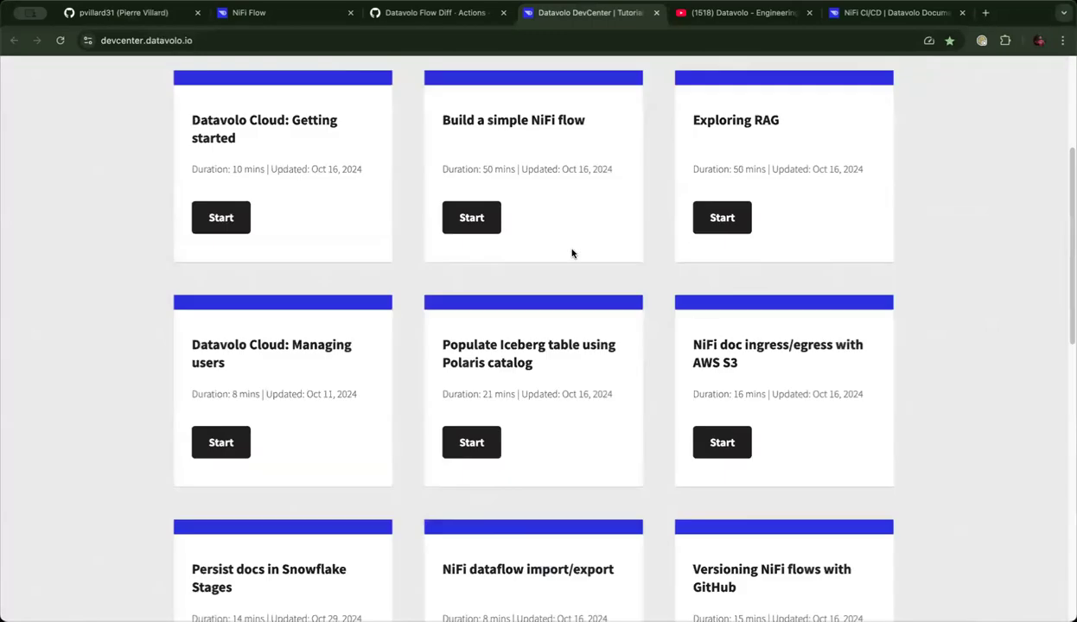
scroll(613, 281, "down", 2)
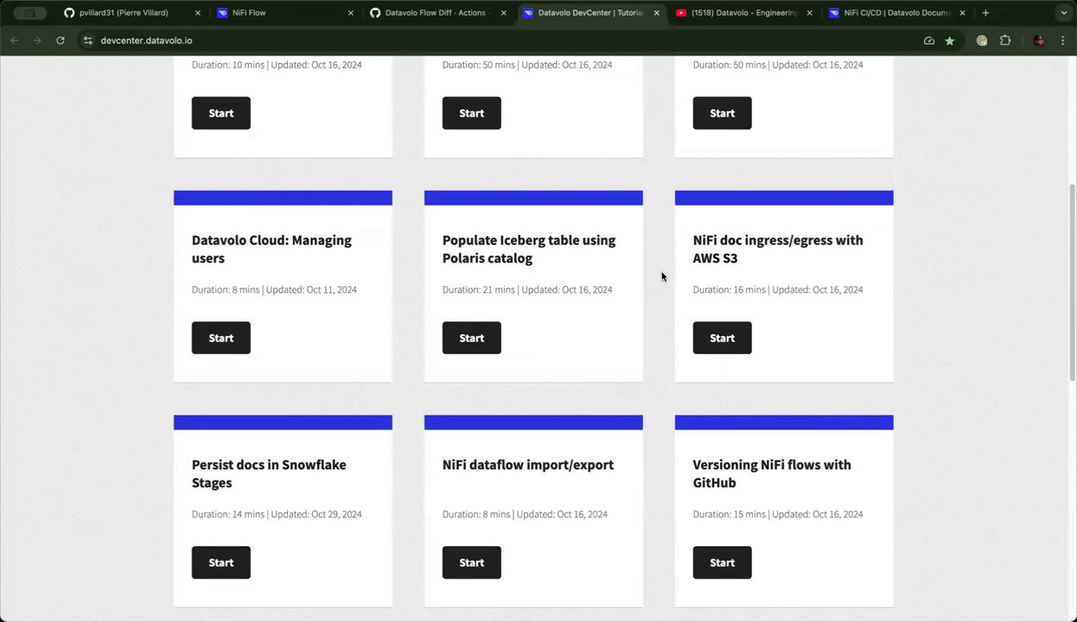
scroll(662, 273, "down", 2)
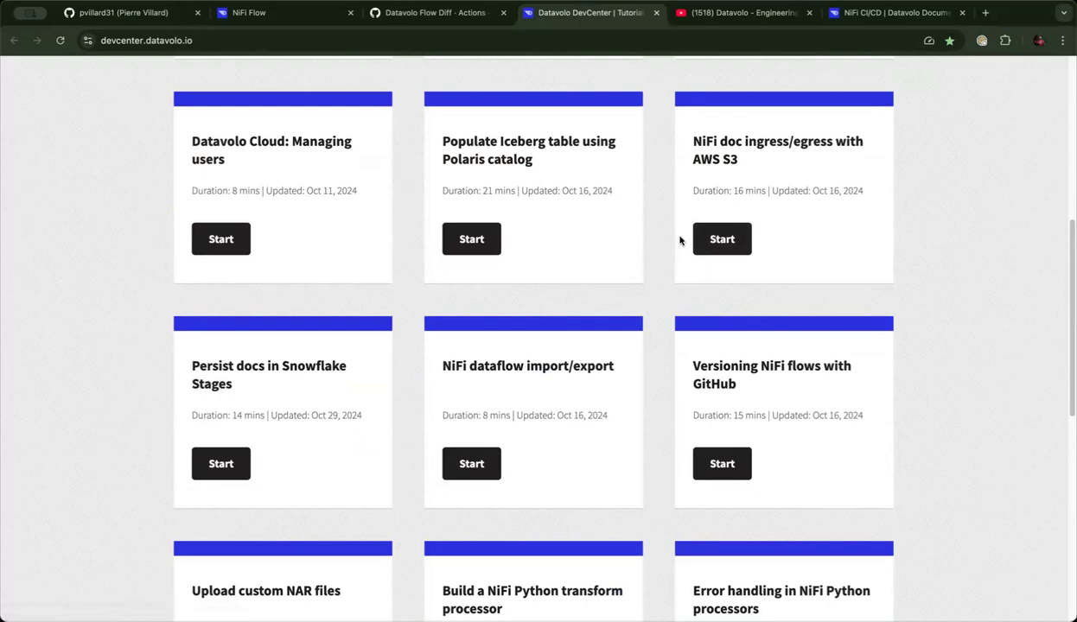
left_click(742, 14)
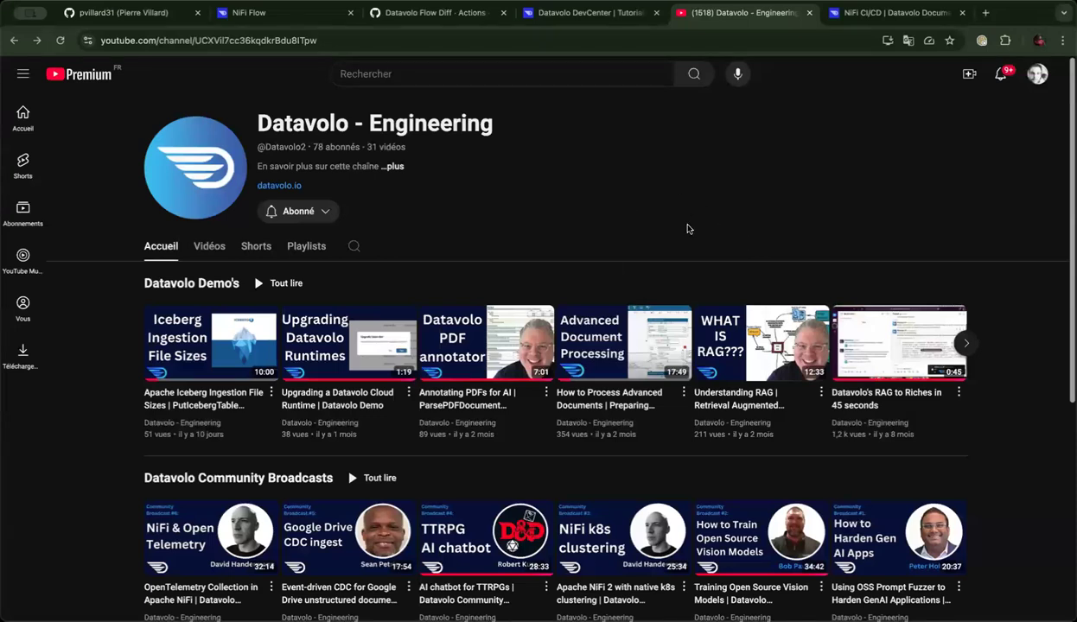
left_click(885, 21)
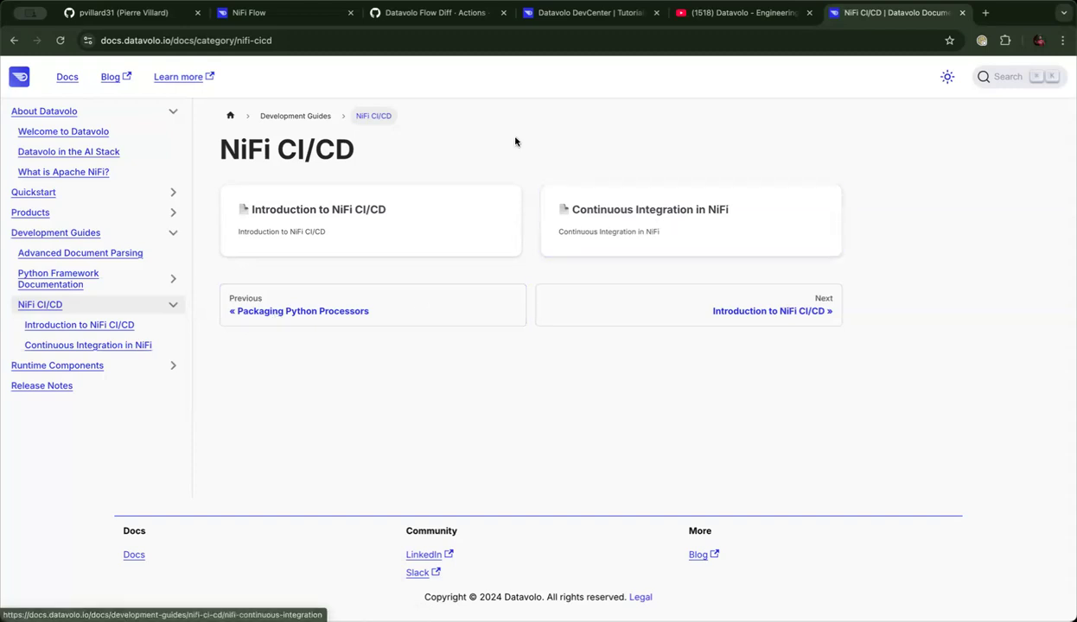
Read the introduction and usage description of the Datavolo Flow Diff action on the GitHub Marketplace.
left_click(439, 21)
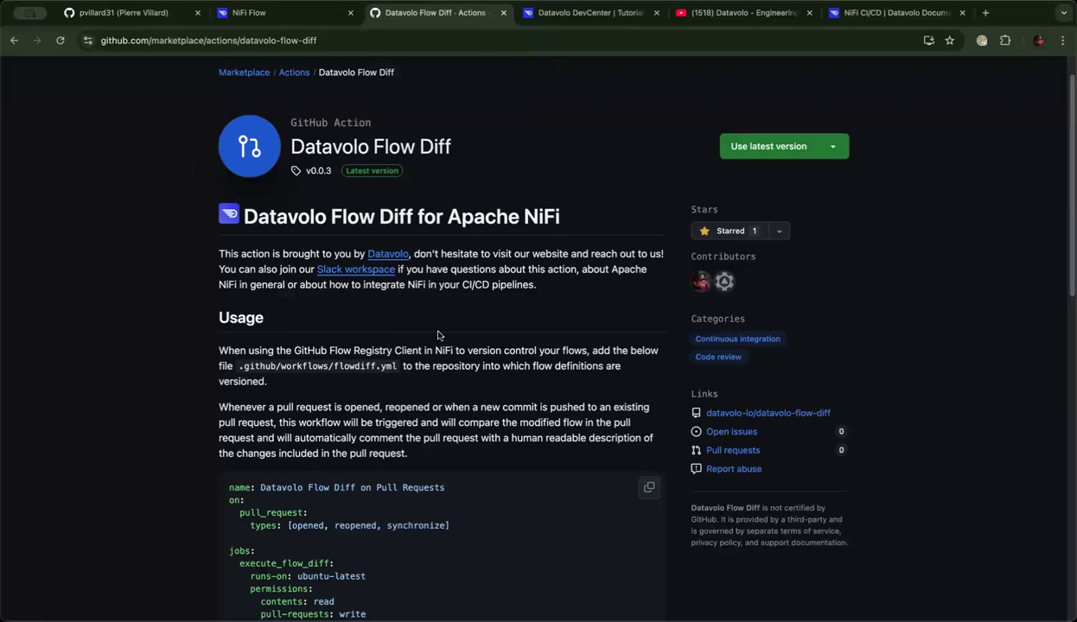
scroll(480, 296, "up", 1)
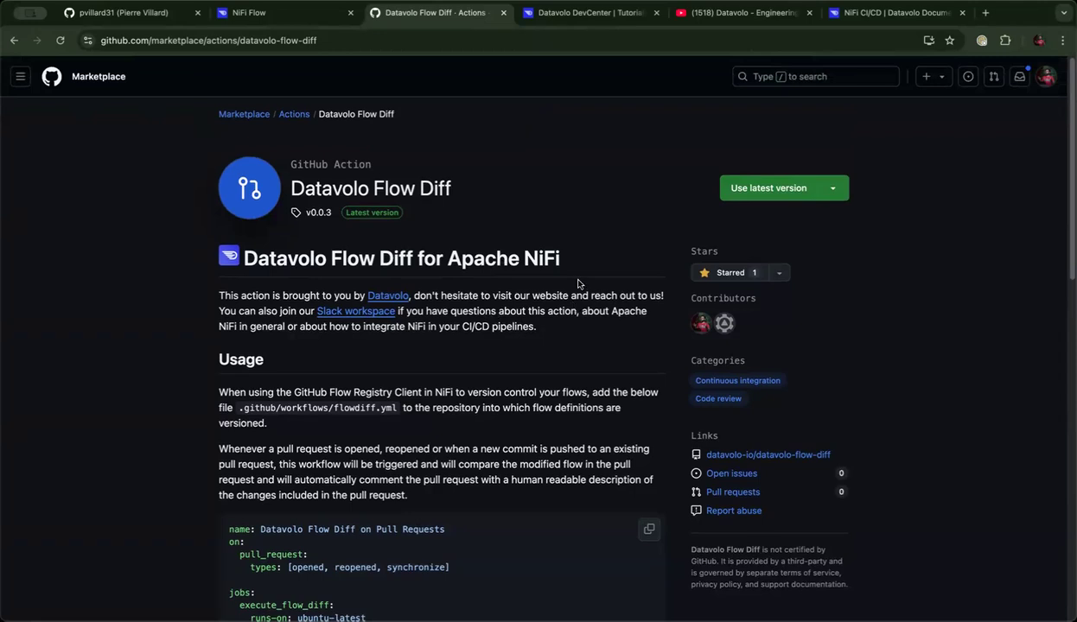
scroll(566, 279, "down", 1)
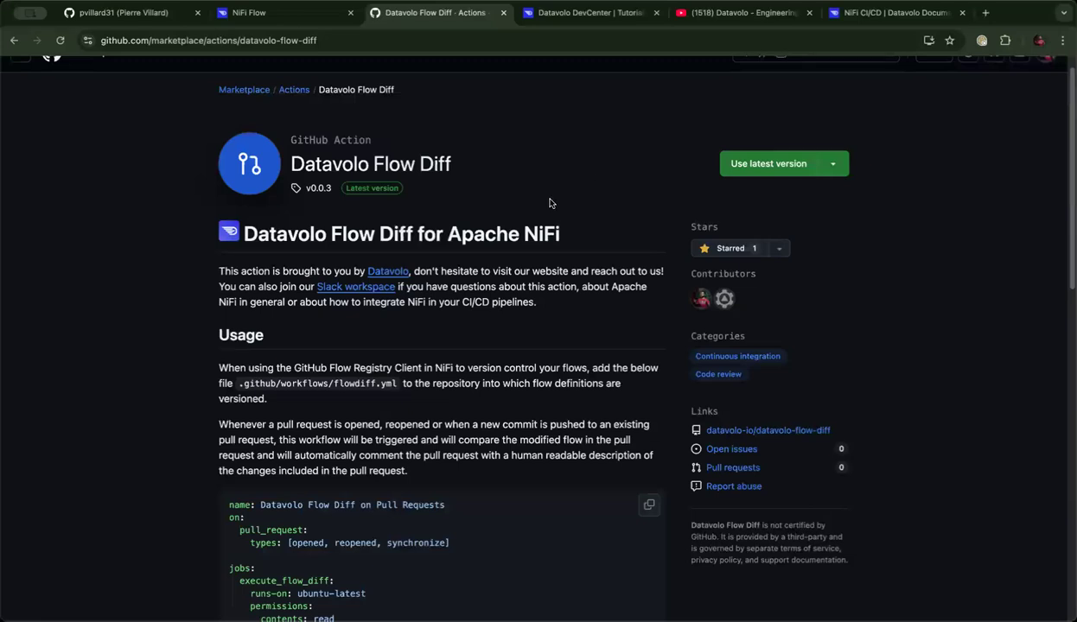
scroll(549, 154, "down", 1)
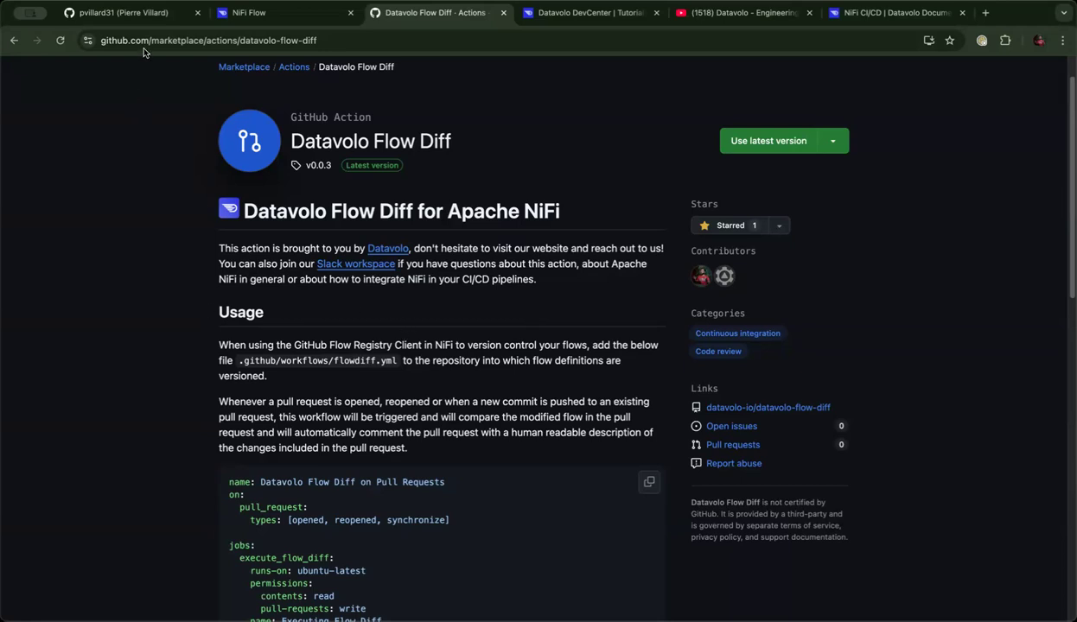
Start a new GitHub repository owned by the personal account and name it nifi-flow-gallery.
left_click(134, 20)
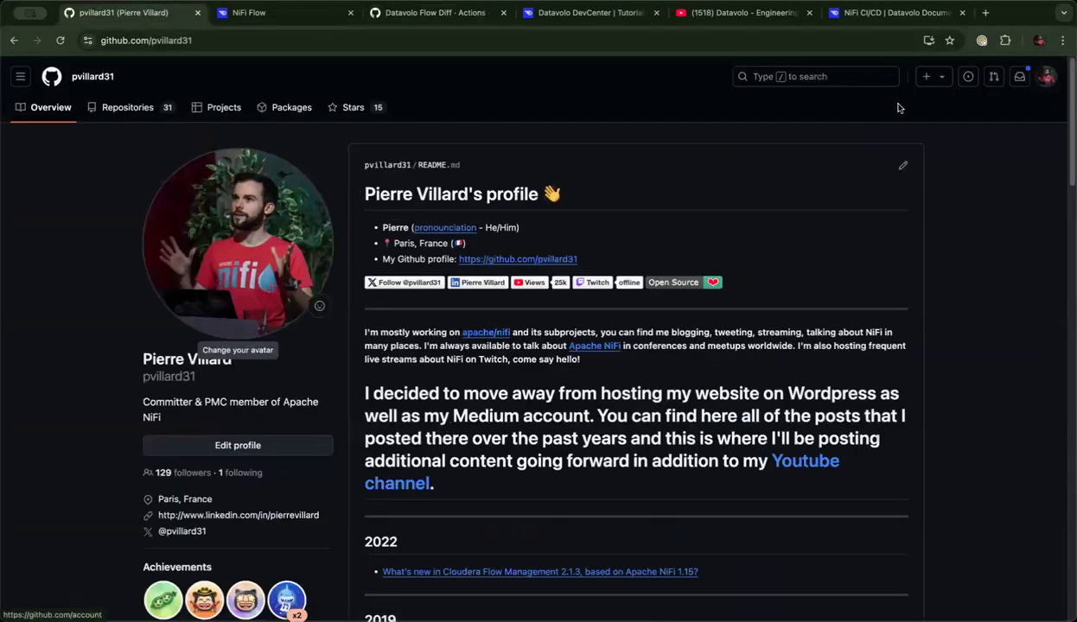
left_click(938, 79)
left_click(968, 104)
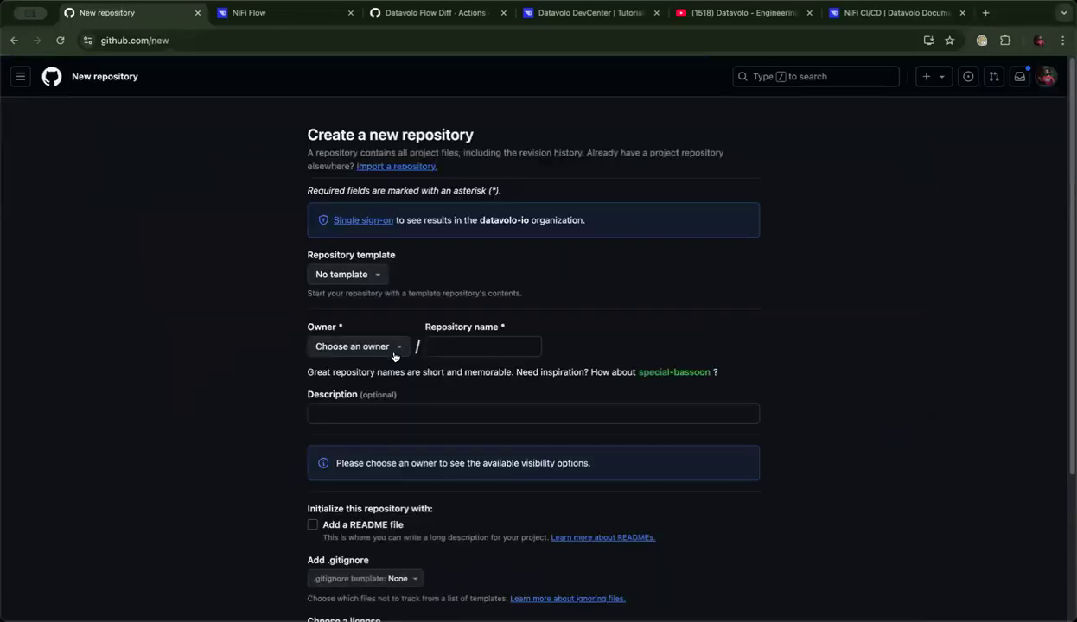
left_click(392, 348)
left_click(378, 408)
left_click(484, 350)
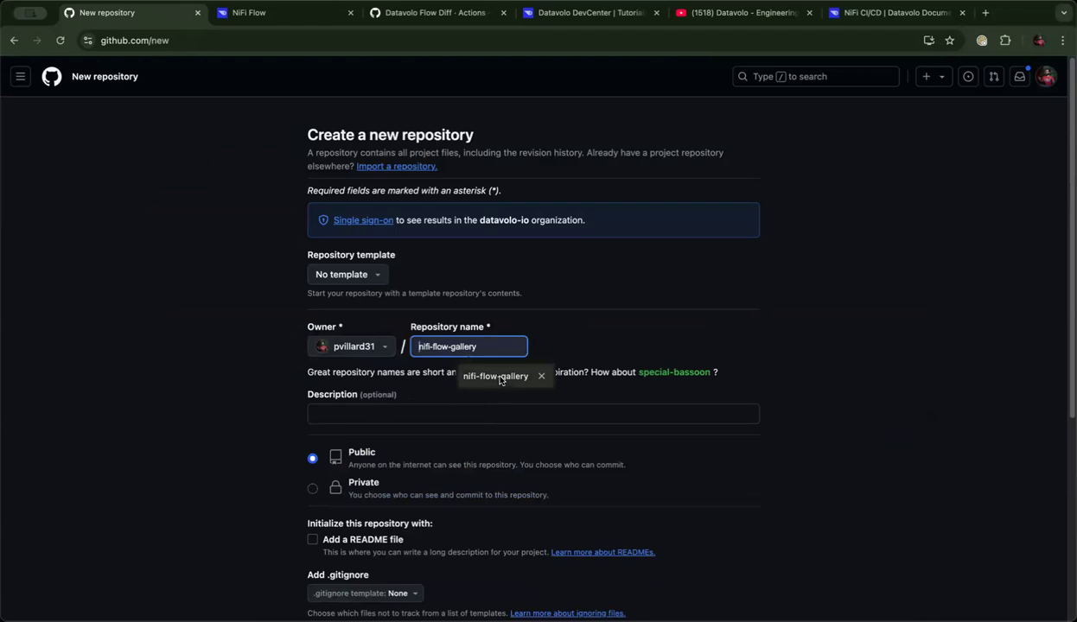
left_click(502, 378)
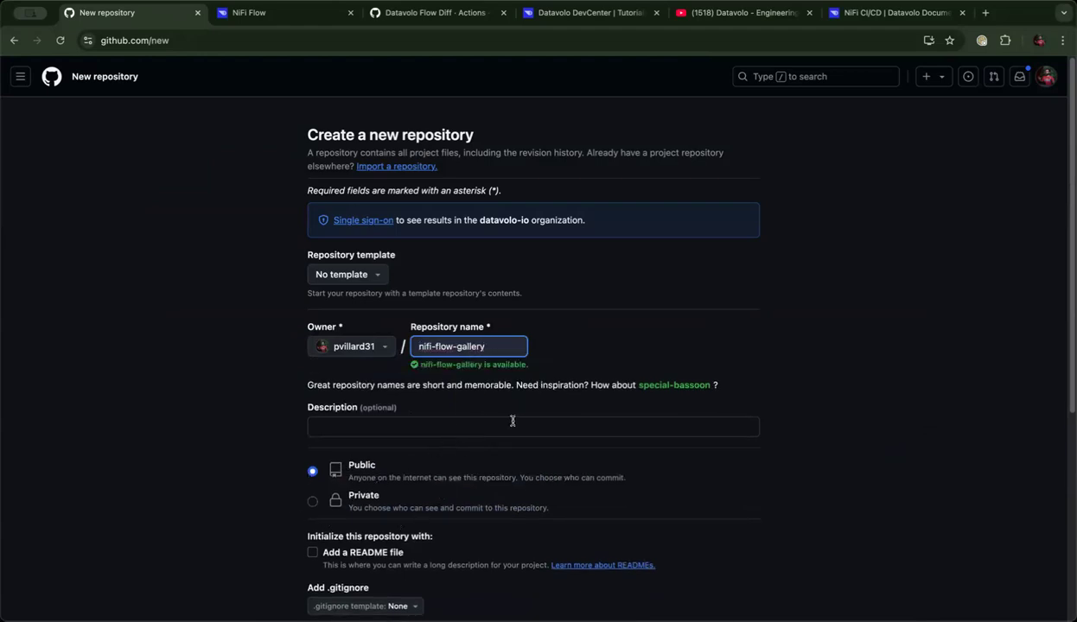
Include a README file and create the public repository.
scroll(344, 409, "down", 2)
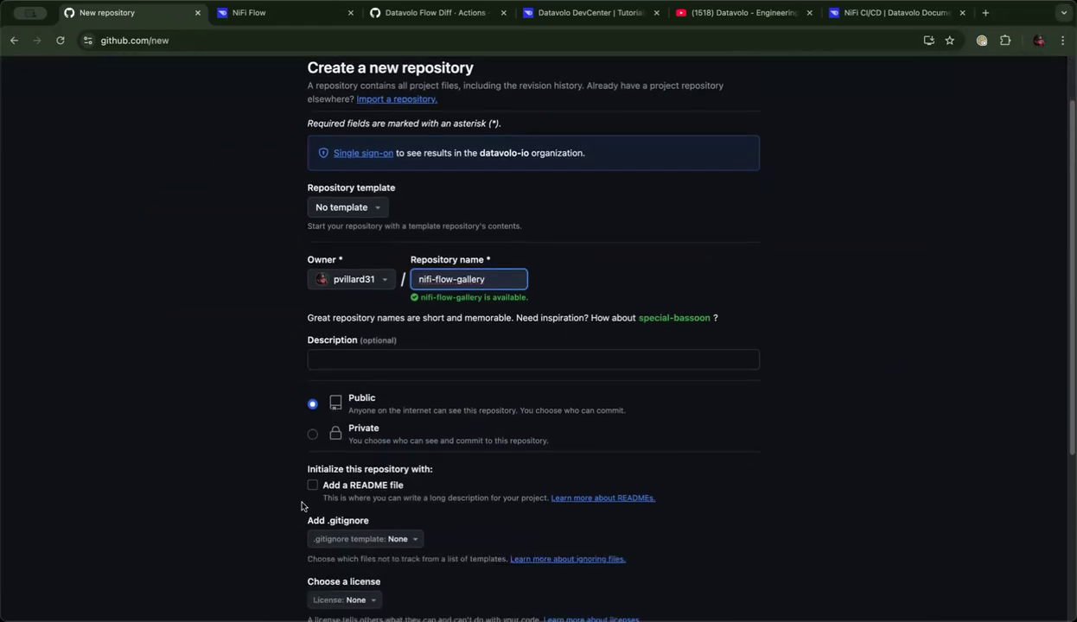
left_click(312, 486)
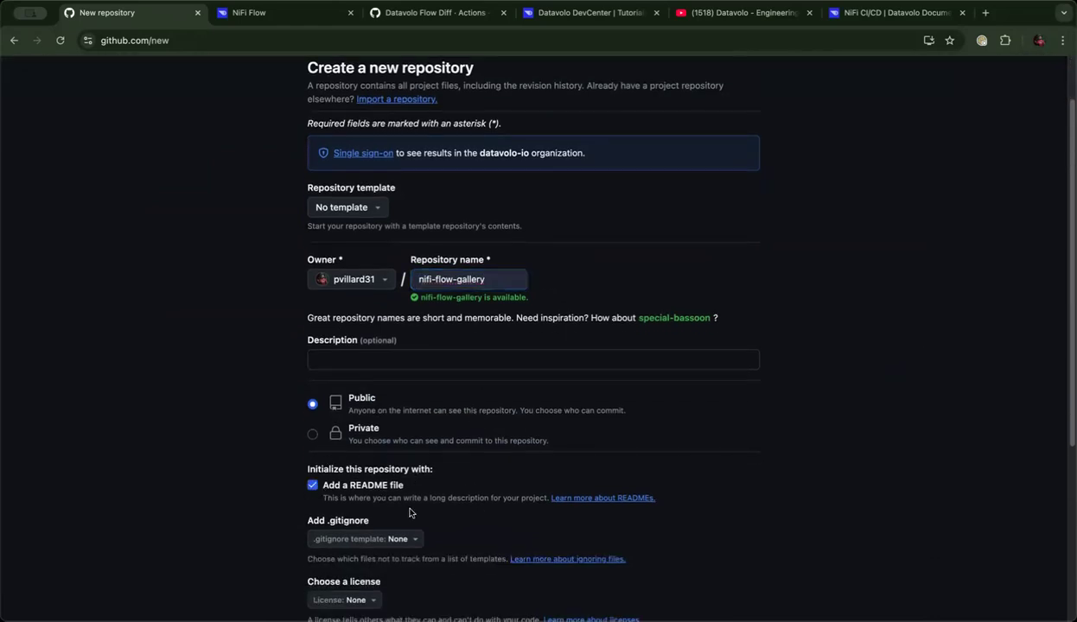
scroll(156, 373, "down", 5)
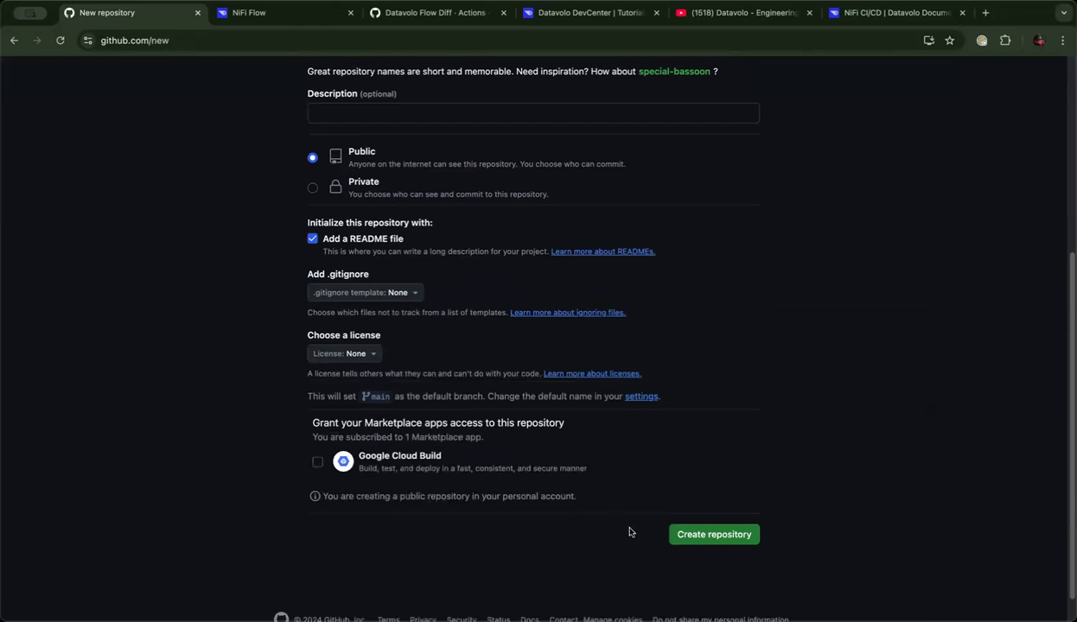
left_click(714, 535)
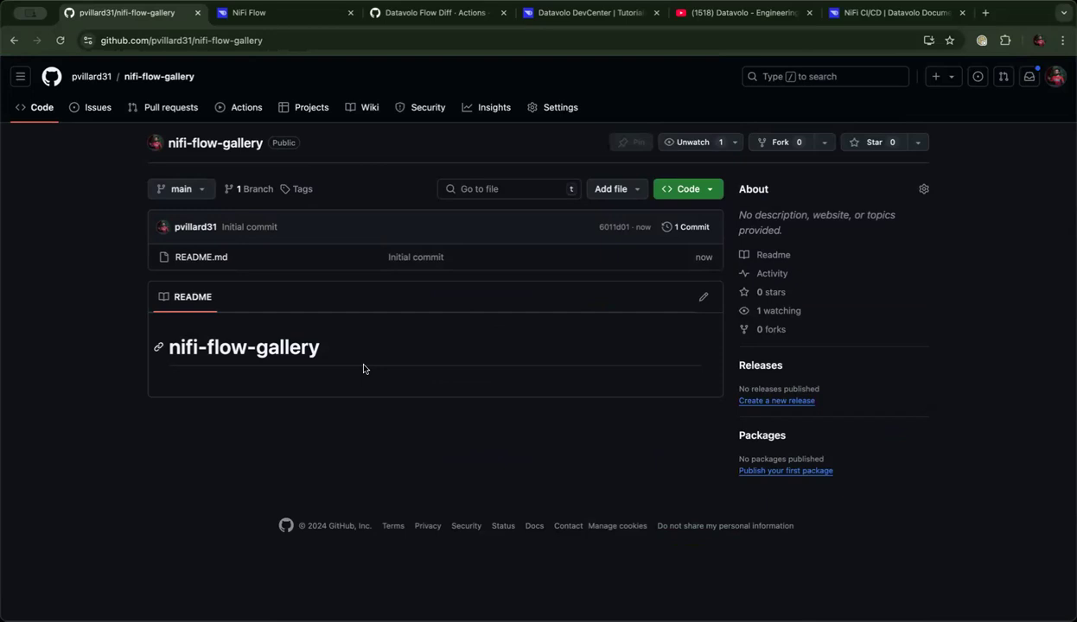
Copy the workflow file path .github/workflows/flowdiff.yml from the Datavolo Flow Diff usage instructions.
left_click(400, 19)
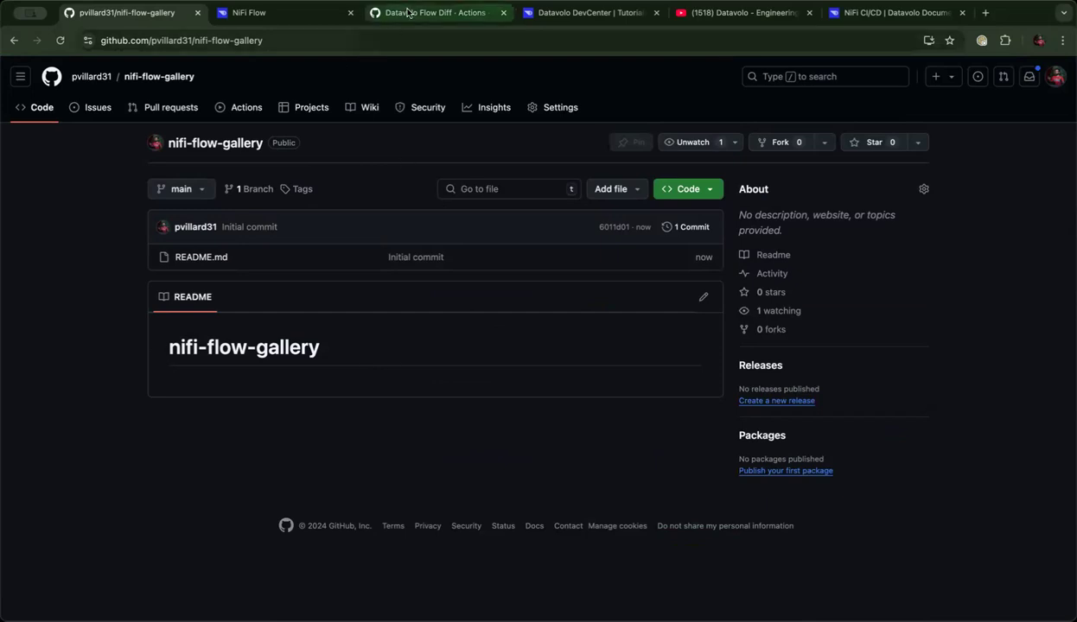
scroll(413, 233, "down", 3)
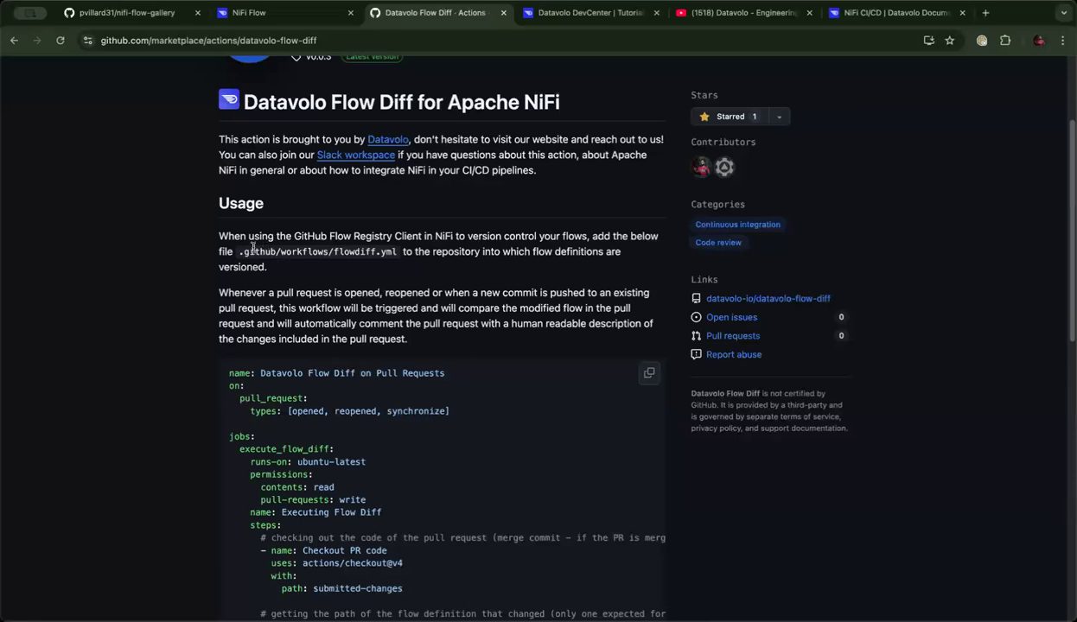
left_click_drag(235, 250, 400, 251)
key("super+c")
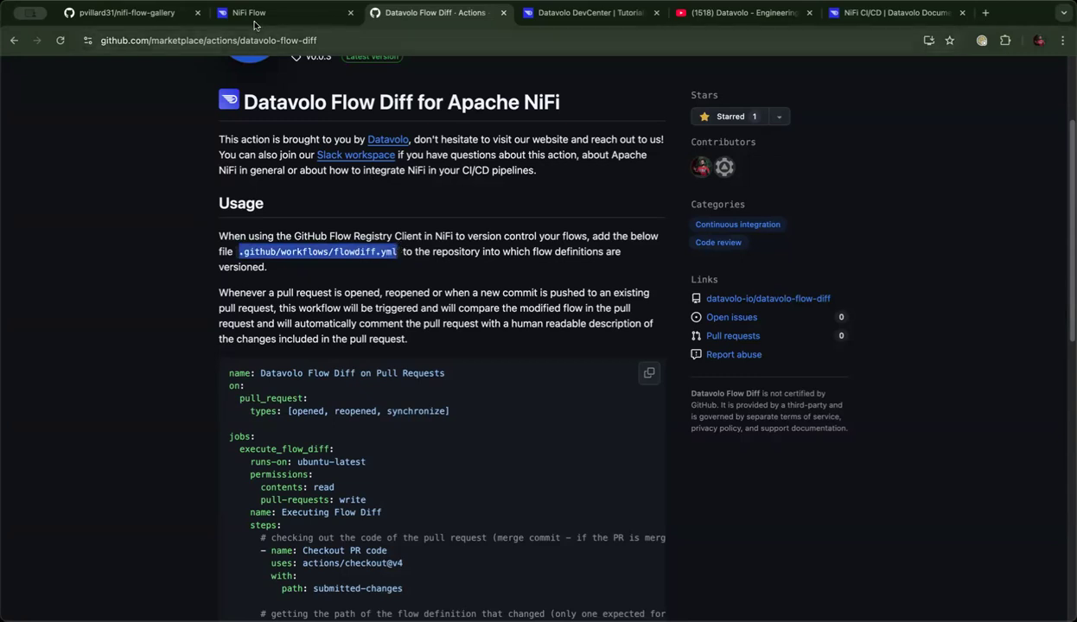
Start a new file in the nifi-flow-gallery repository with the path .github/workflows/flowdiff.yml.
left_click(134, 19)
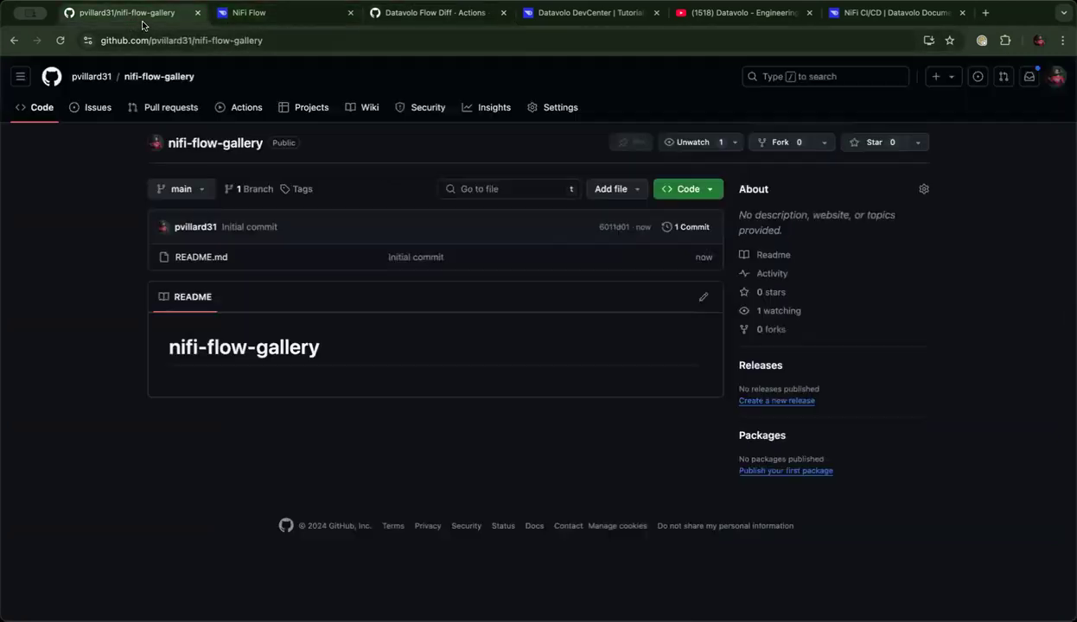
left_click(611, 188)
left_click(633, 216)
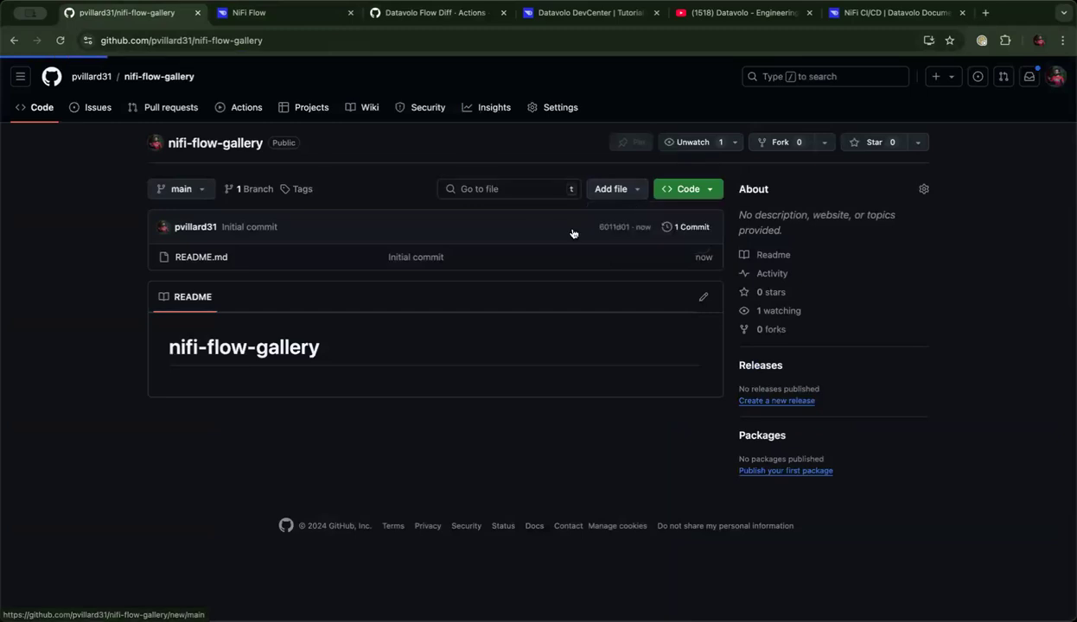
left_click(190, 146)
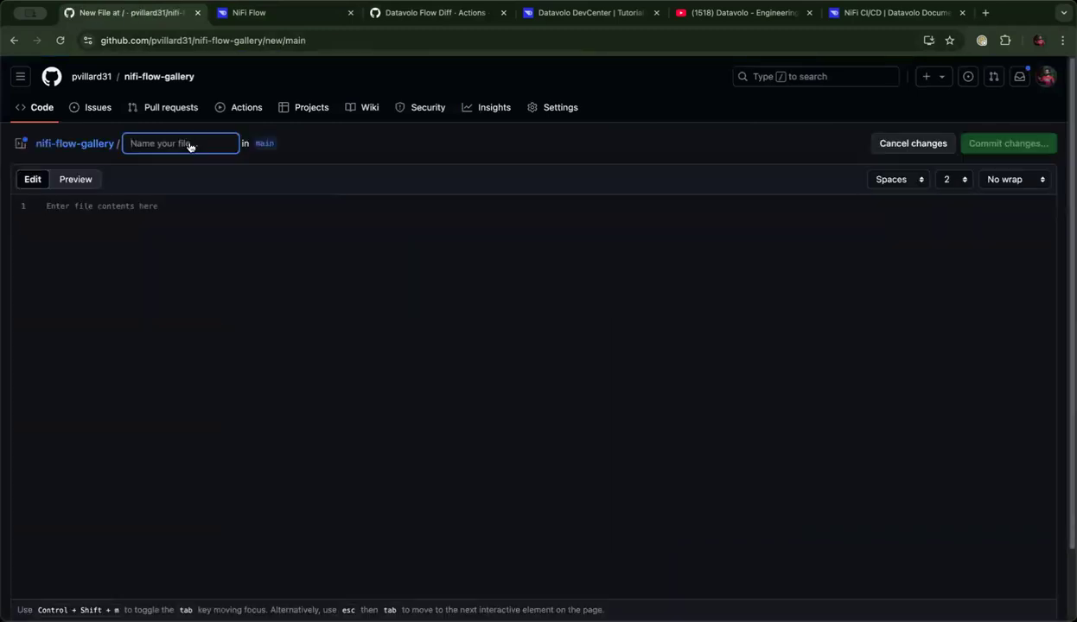
key("super+v")
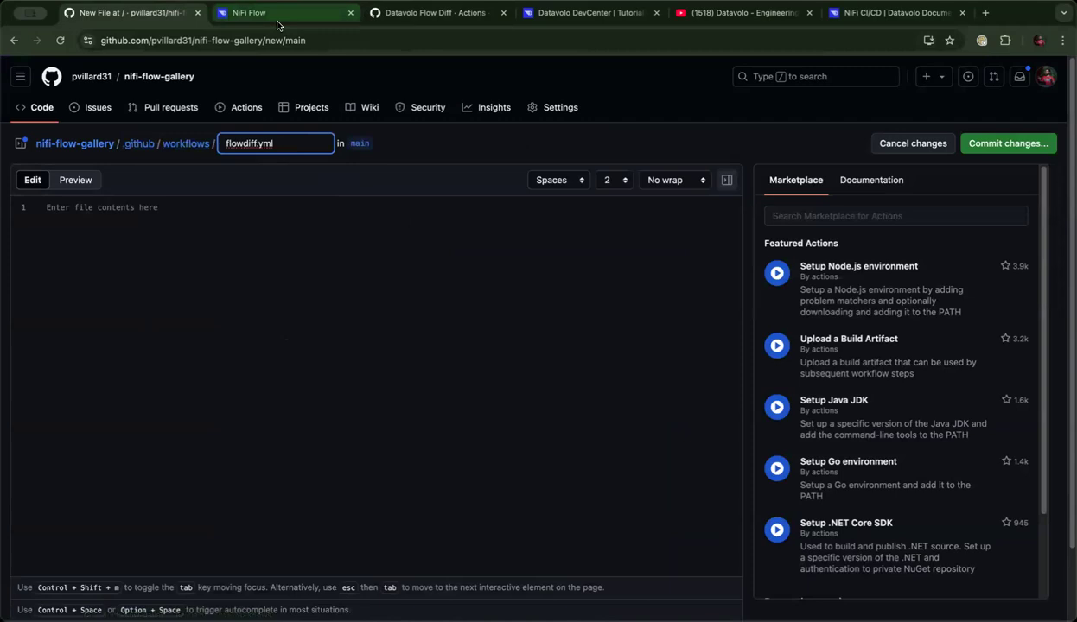
Copy the sample workflow YAML from the Datavolo Flow Diff page into the new flowdiff.yml file.
left_click(421, 14)
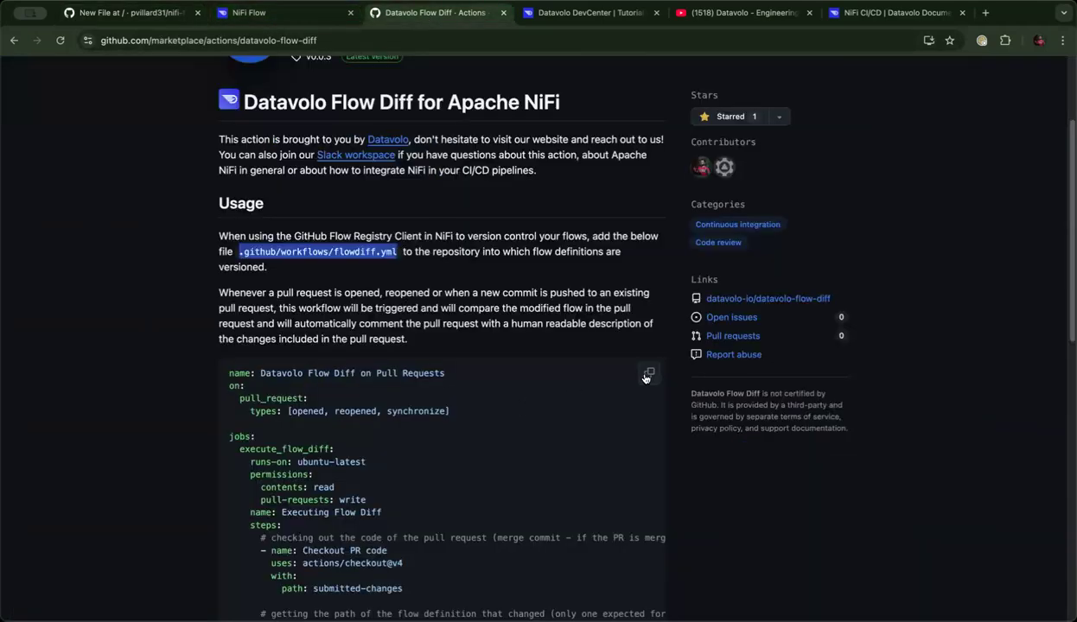
left_click(646, 376)
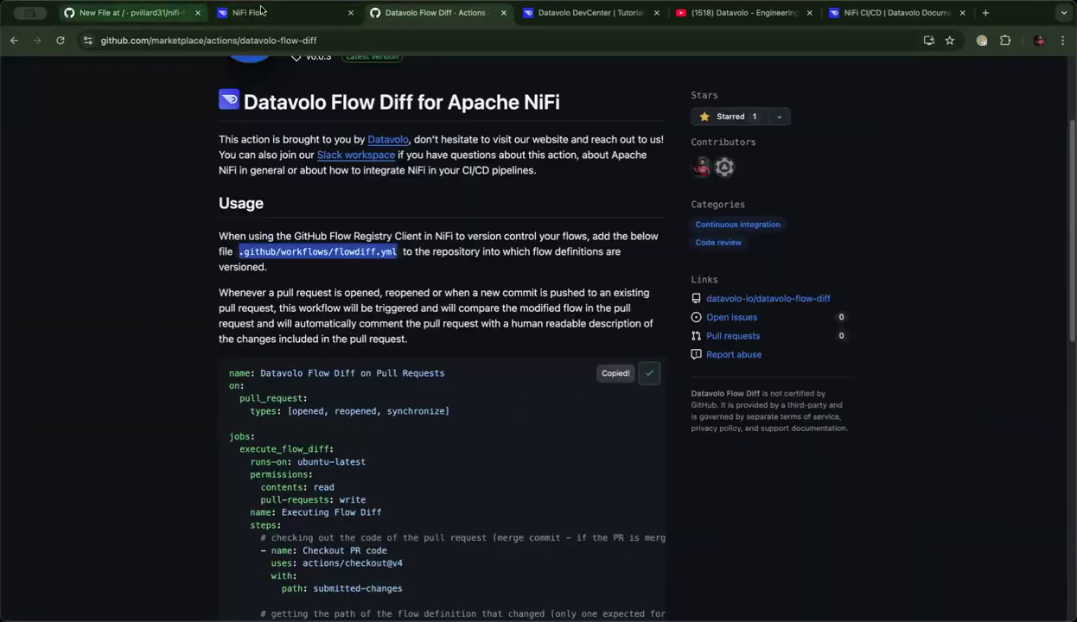
left_click(110, 14)
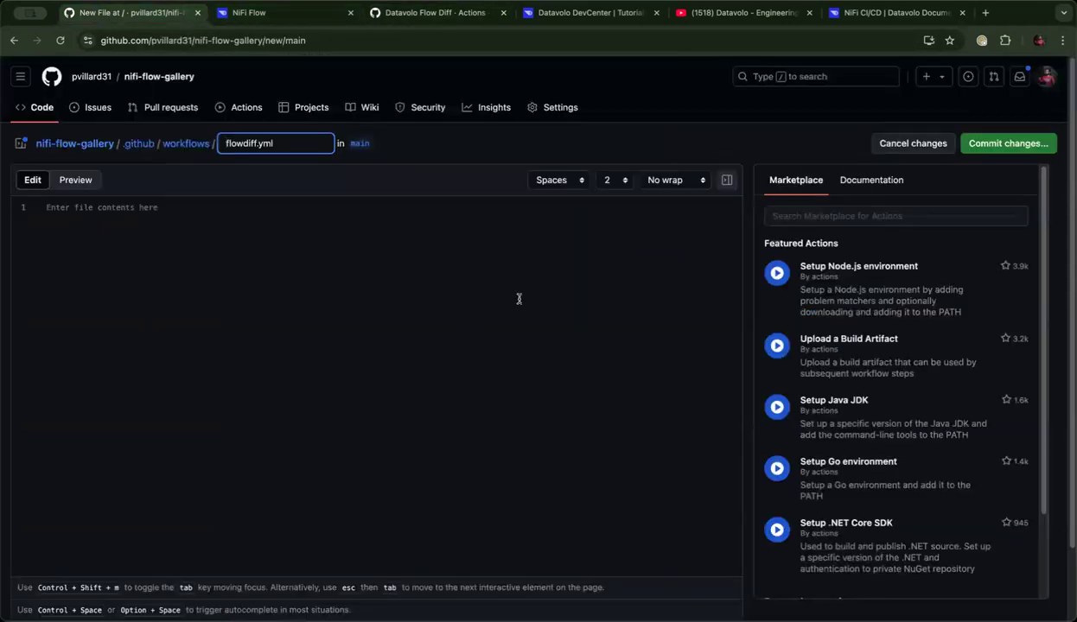
left_click(358, 303)
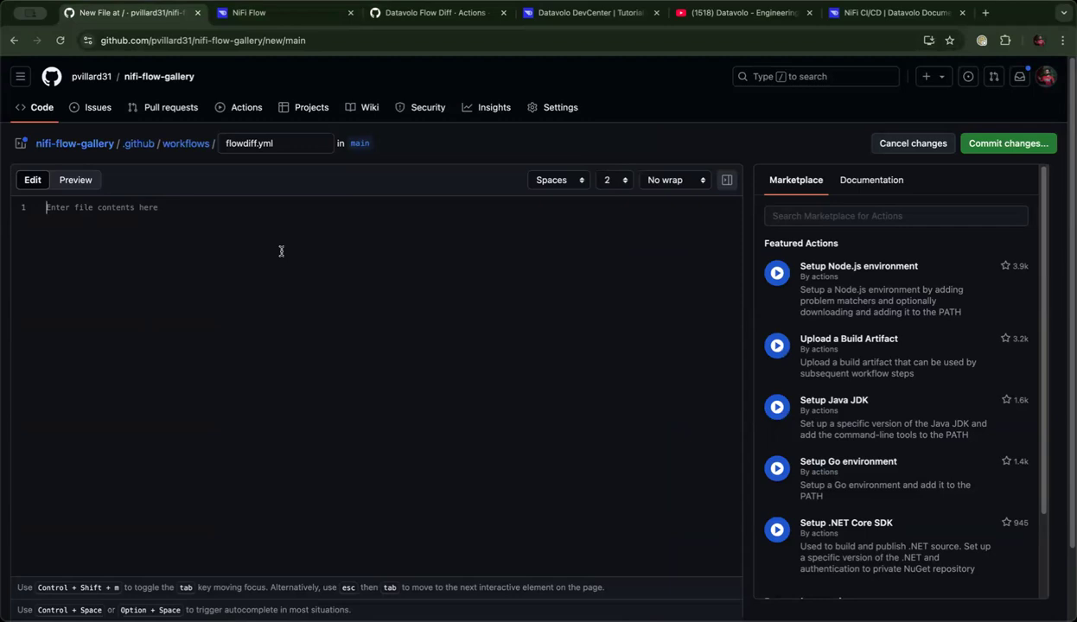
key("super+v")
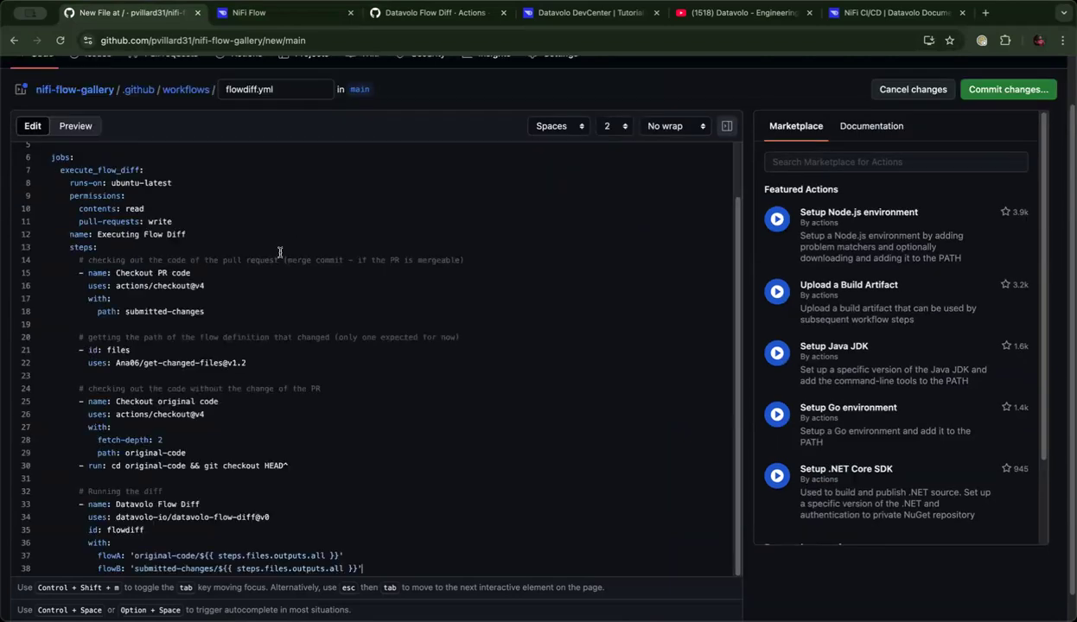
Review the workflow's pull request trigger, permissions, checkout steps and flow diff inputs in flowdiff.yml.
scroll(280, 249, "up", 1)
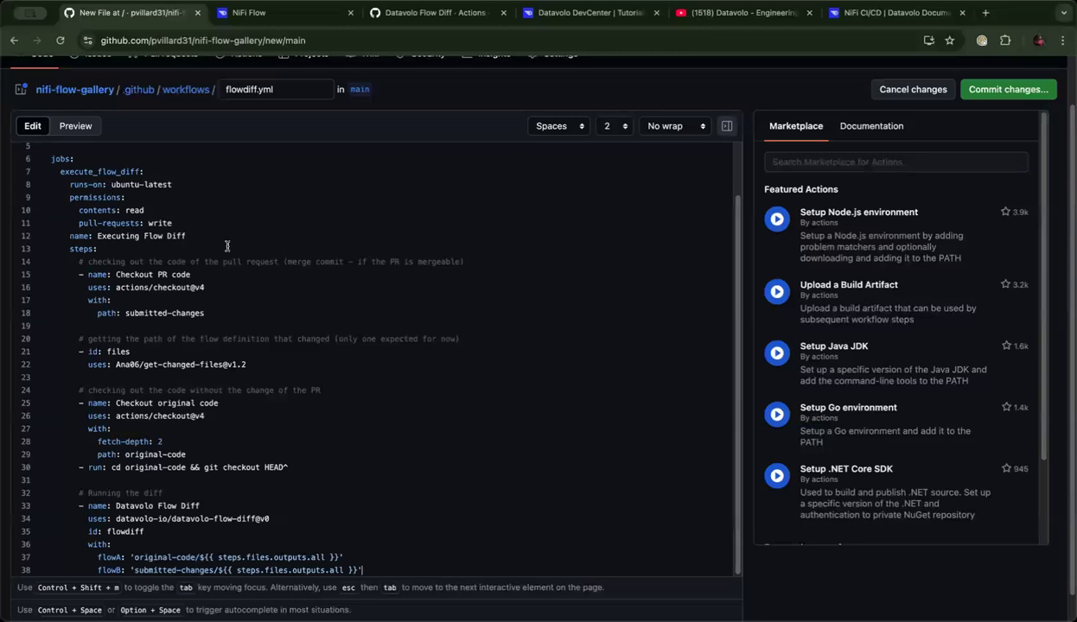
scroll(228, 242, "up", 2)
scroll(347, 216, "down", 1)
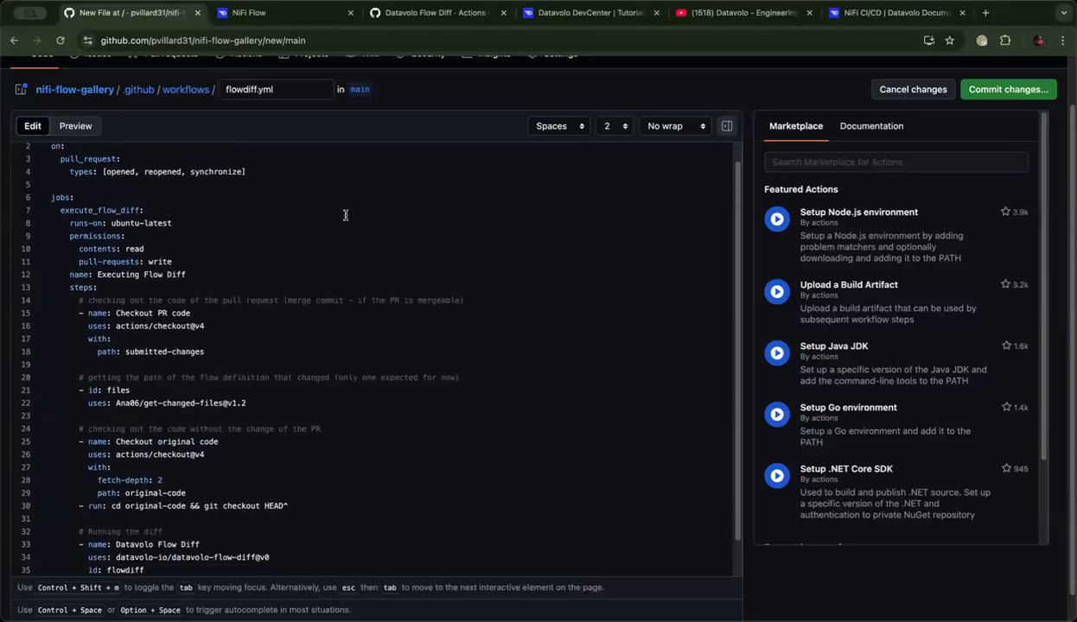
scroll(363, 298, "down", 1)
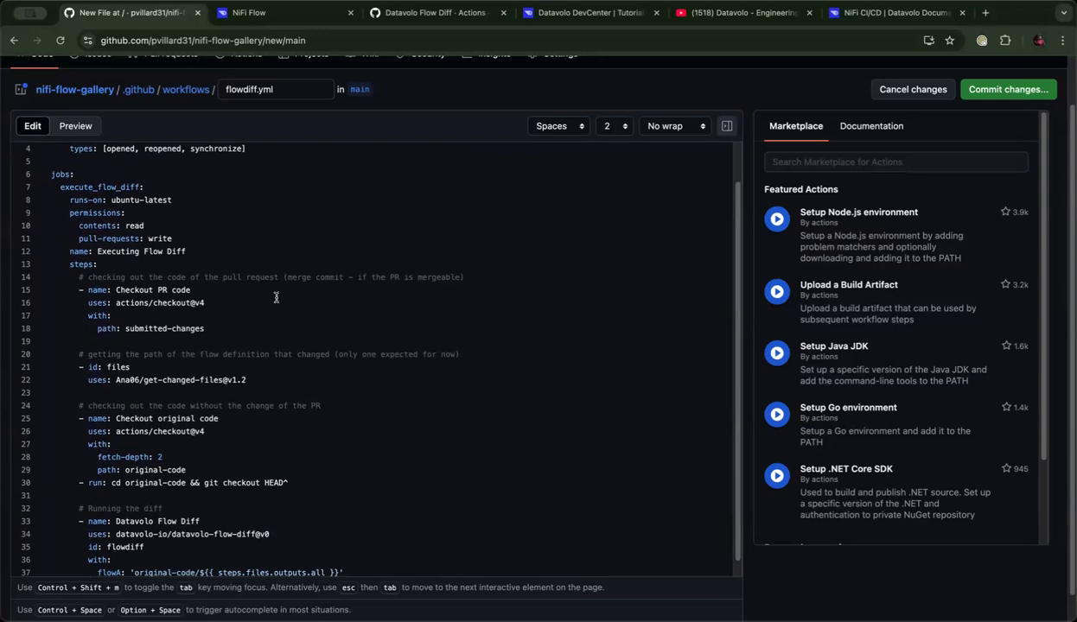
scroll(285, 346, "down", 1)
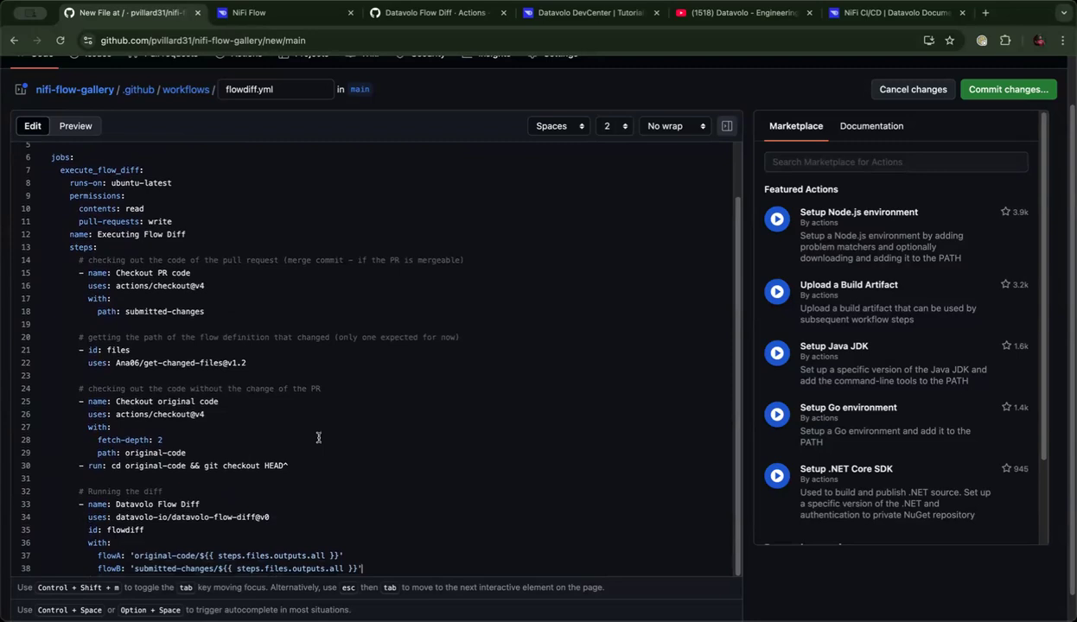
scroll(343, 411, "down", 1)
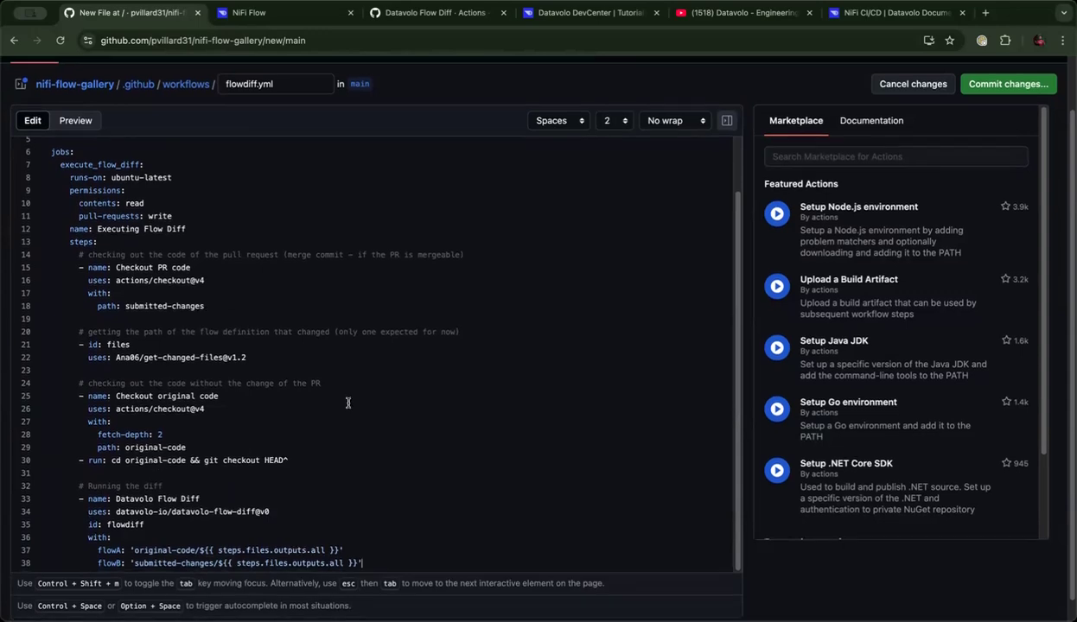
Commit flowdiff.yml directly to the main branch with the message "Create flowdiff.yml" and return to the nifi-flow-gallery repository root.
scroll(342, 398, "down", 1)
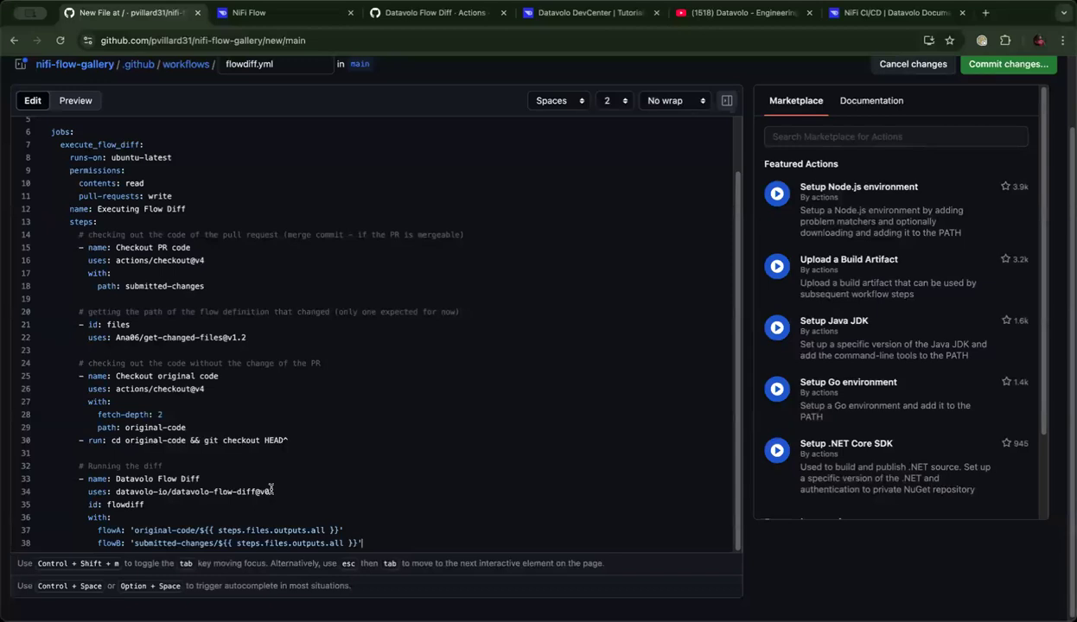
scroll(361, 425, "up", 2)
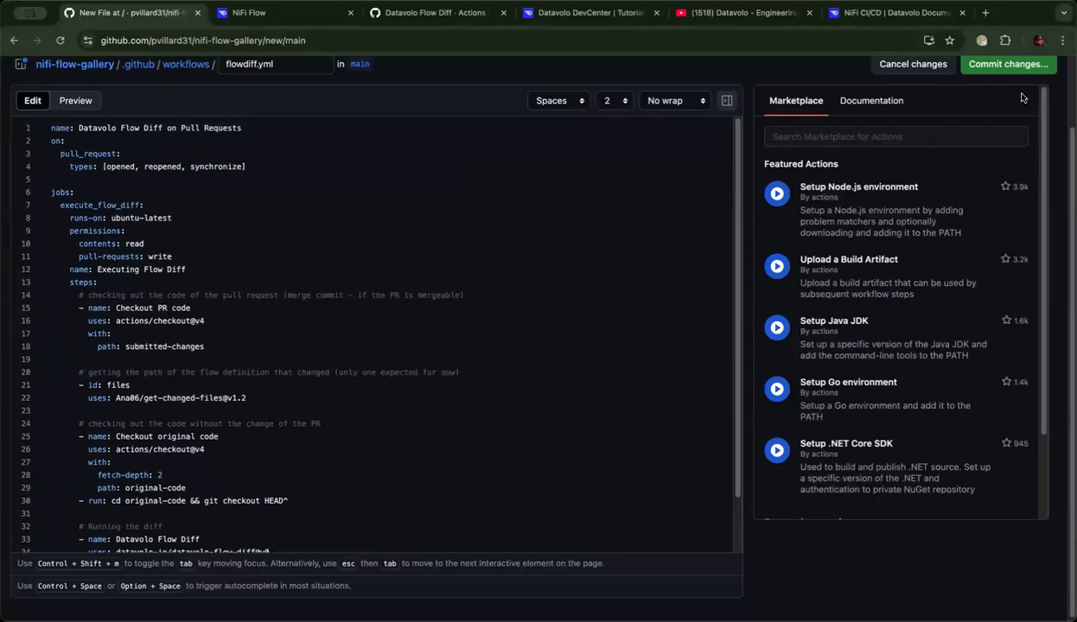
left_click(994, 64)
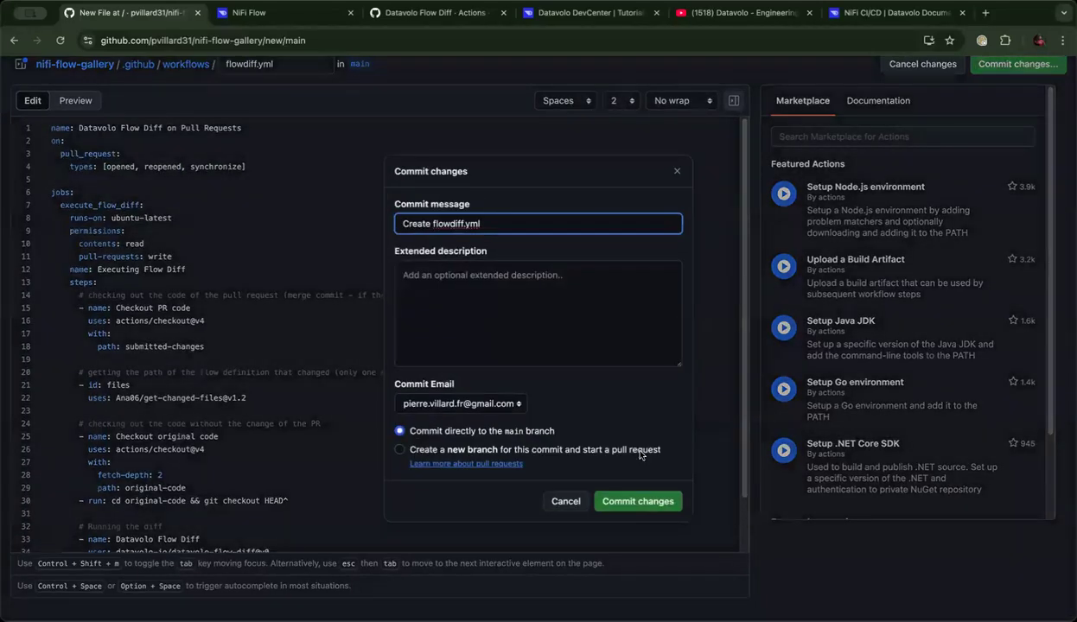
left_click(638, 502)
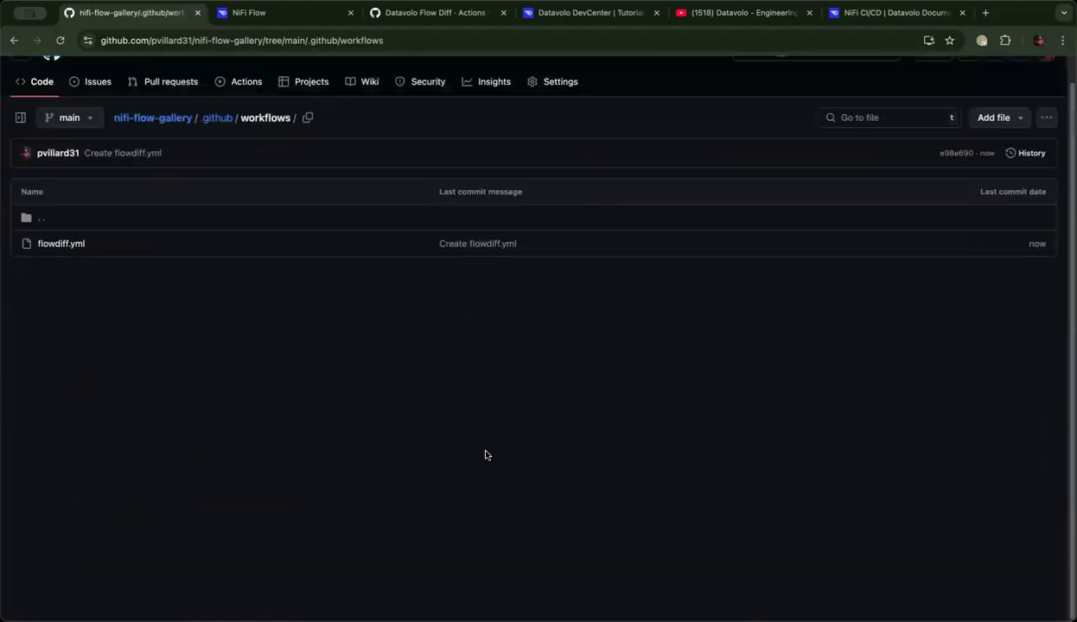
left_click(157, 125)
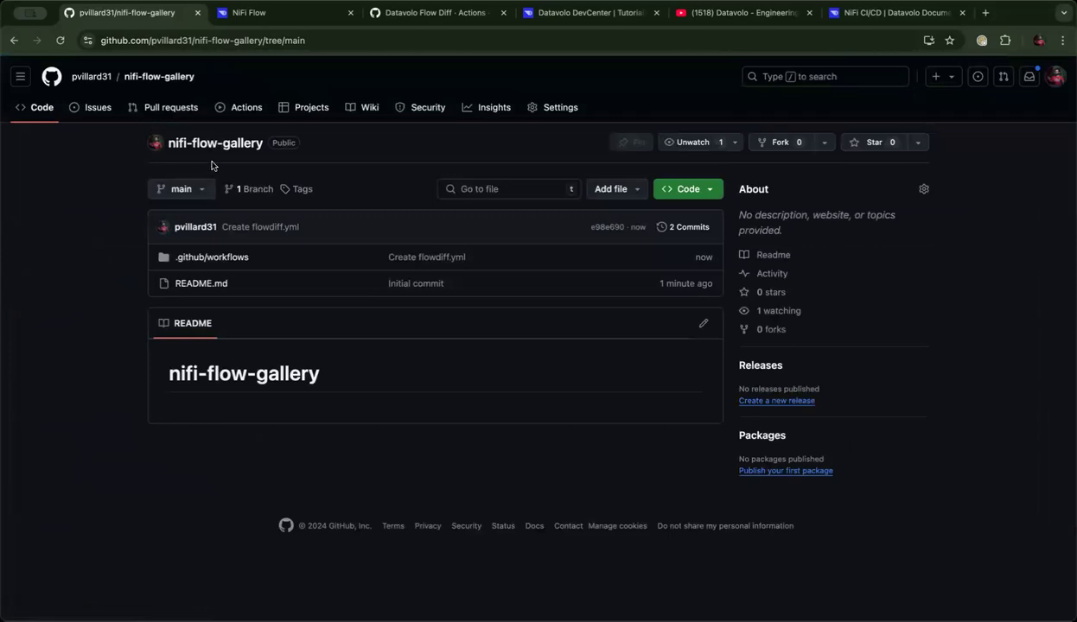
Switch to NiFi and examine the GitHub Registry Client's properties in the controller settings, leaving them unmodified.
left_click(278, 16)
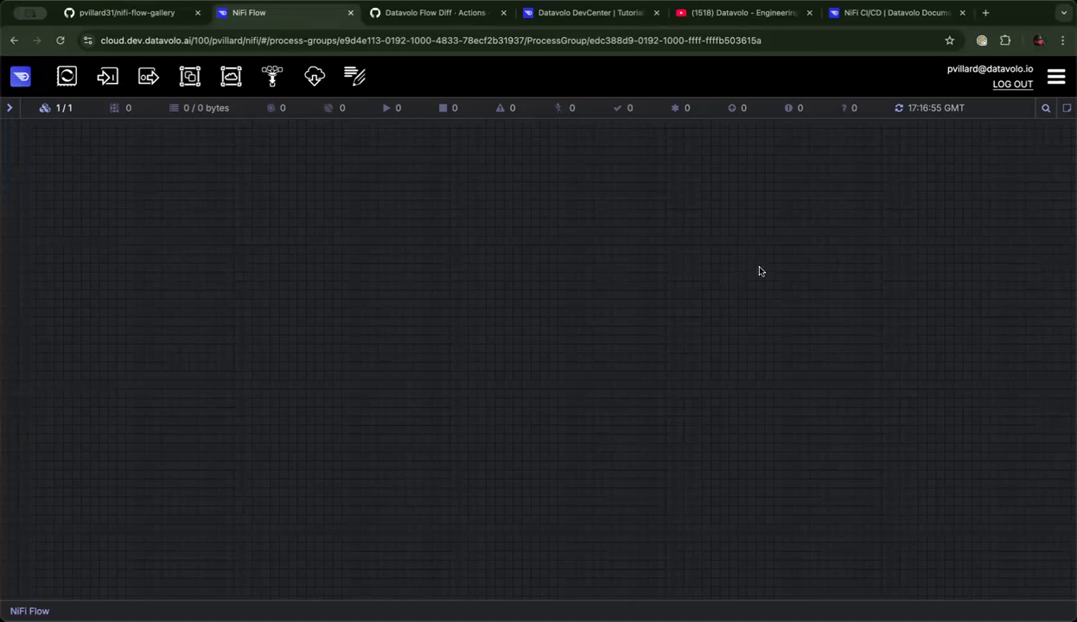
left_click(1055, 76)
left_click(1017, 263)
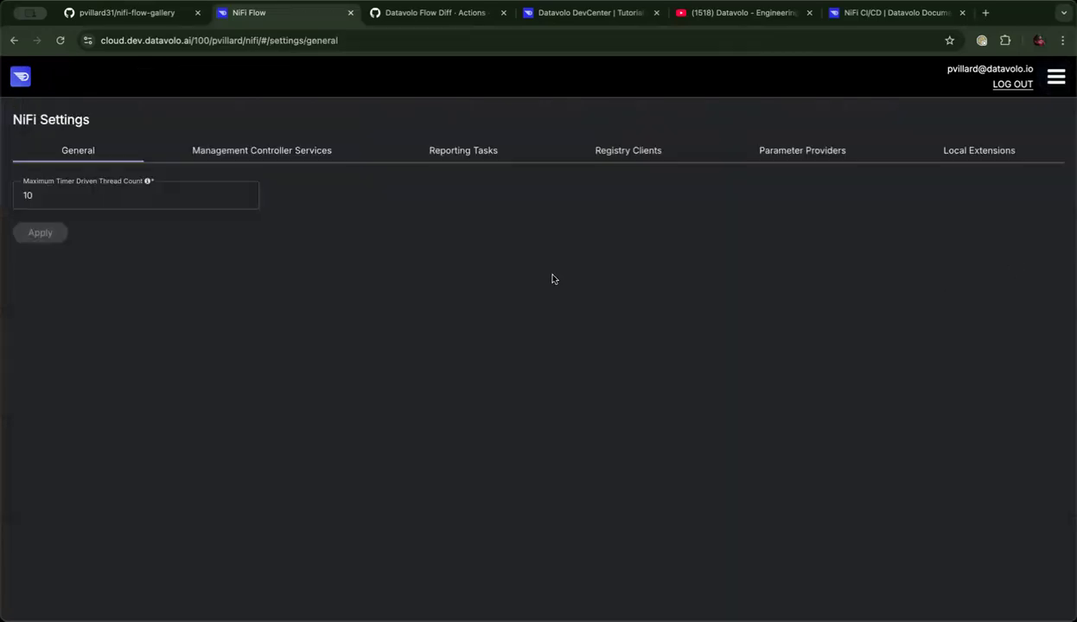
left_click(631, 149)
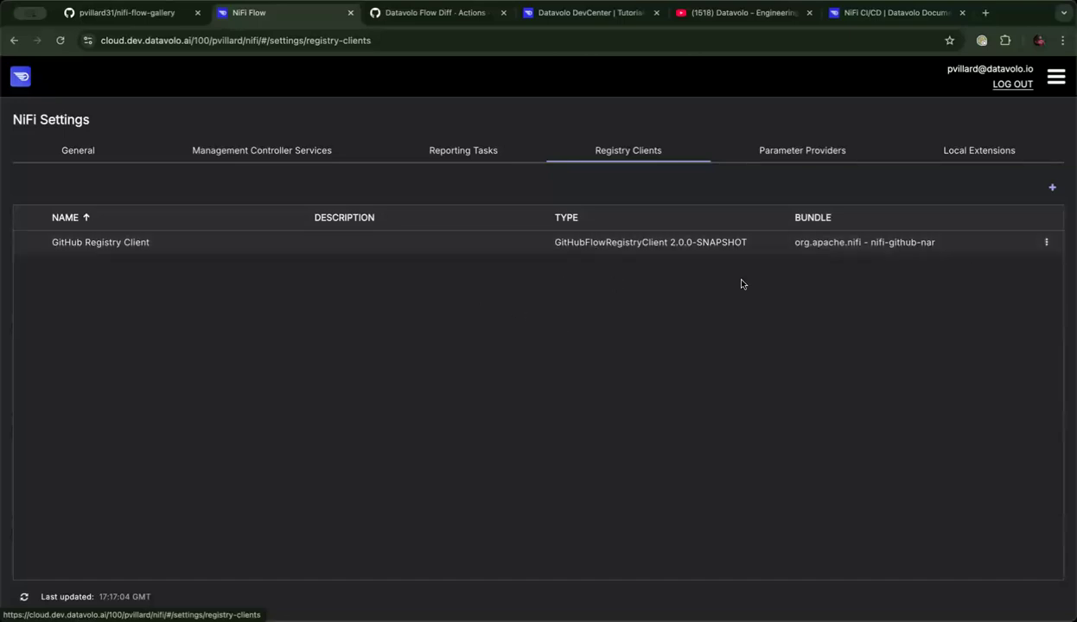
left_click(1046, 242)
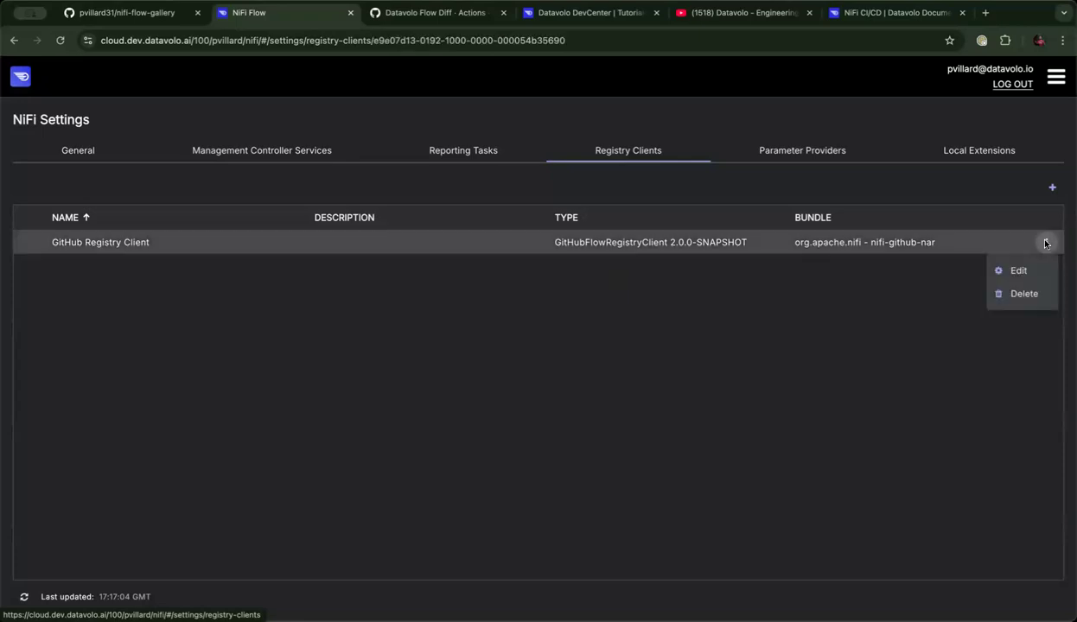
left_click(1003, 275)
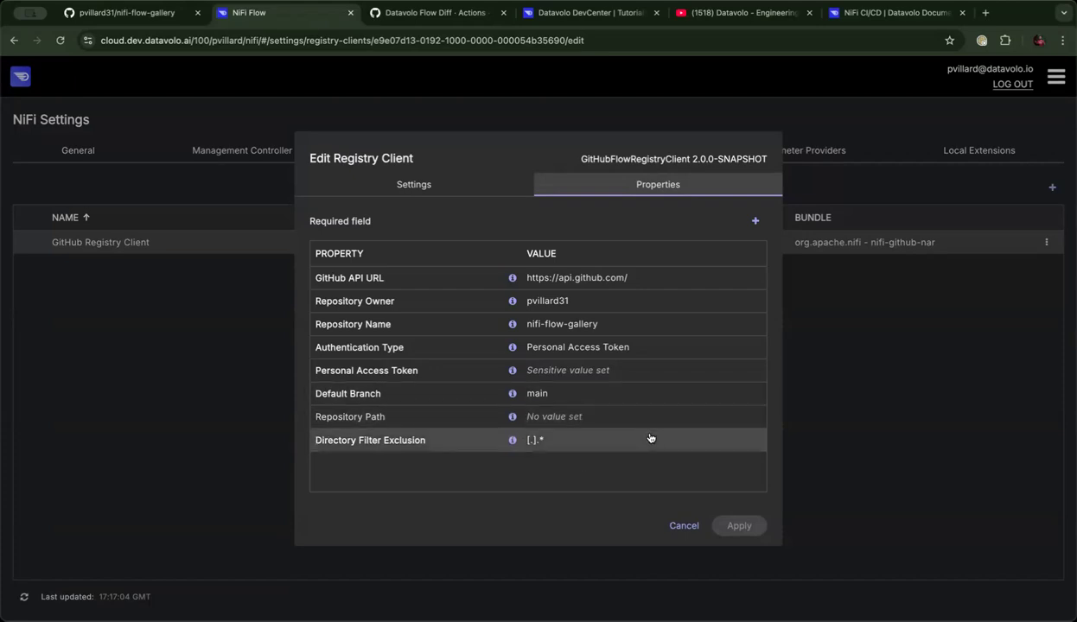
left_click(683, 525)
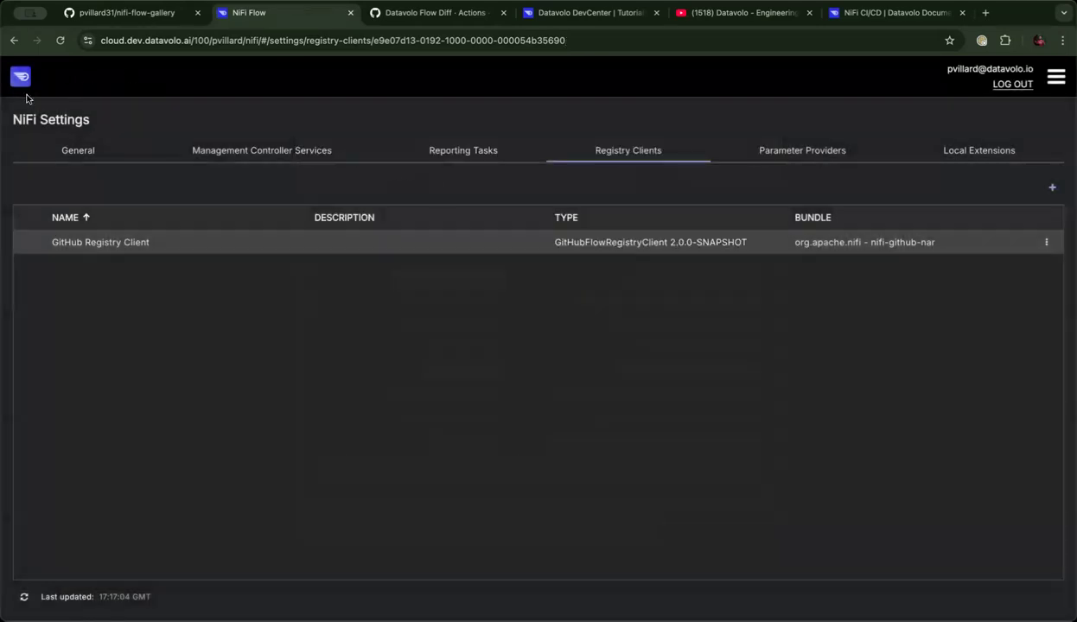
Create a process group named MyFirstFlow on the NiFi canvas and enter it.
left_click(21, 77)
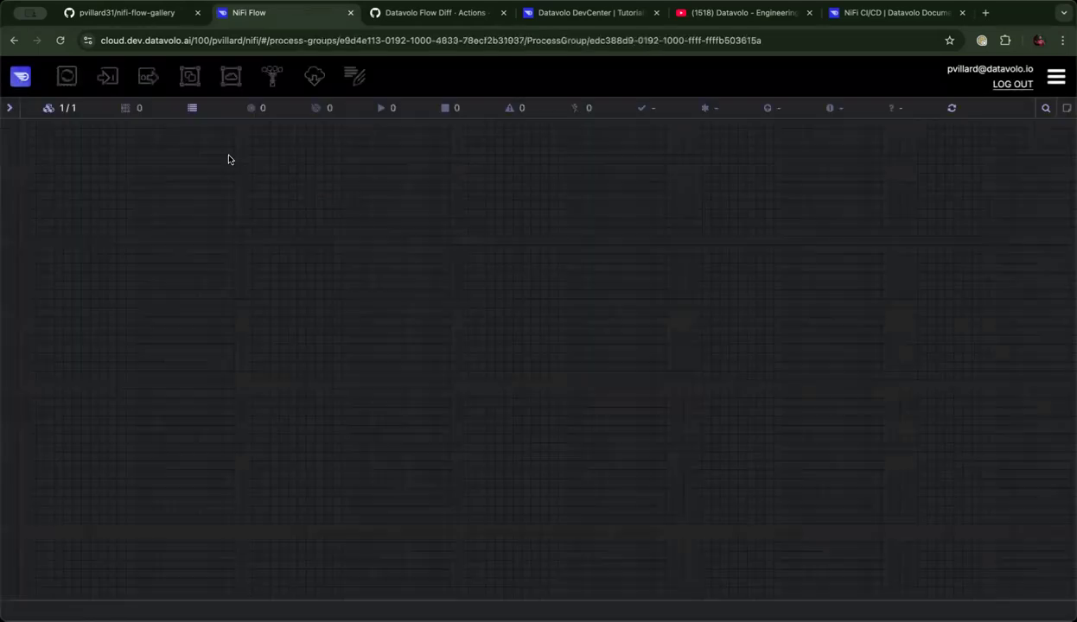
left_click_drag(188, 82, 387, 265)
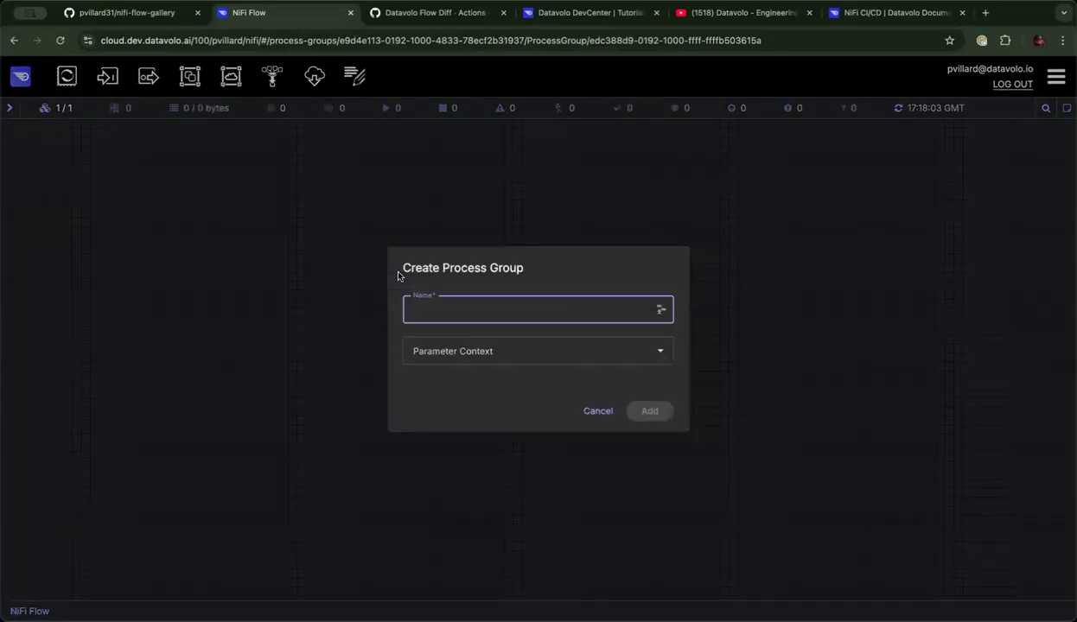
type("MyFirstFlow")
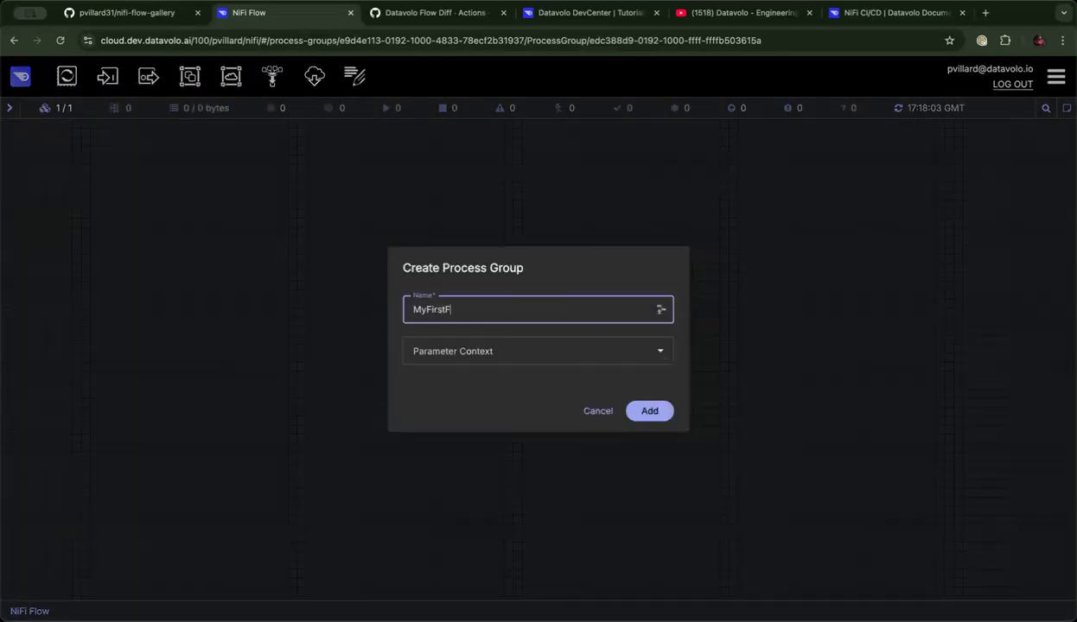
left_click(632, 405)
double_click(550, 286)
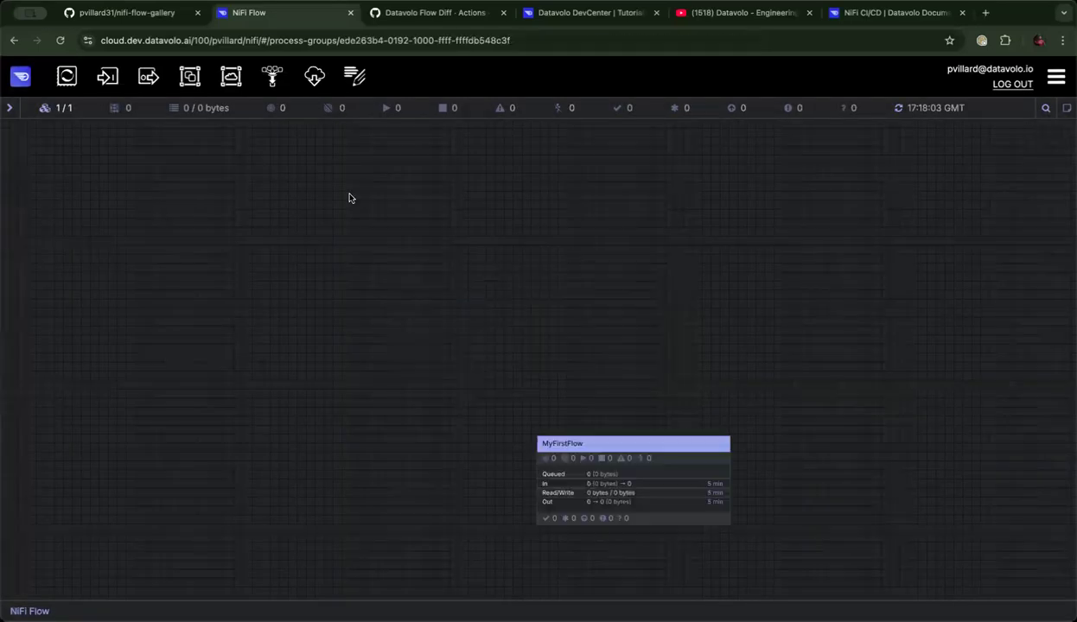
Add a GenerateFlowFile and an UpdateAttribute processor to MyFirstFlow and connect them through the success relationship.
left_click_drag(67, 76, 223, 173)
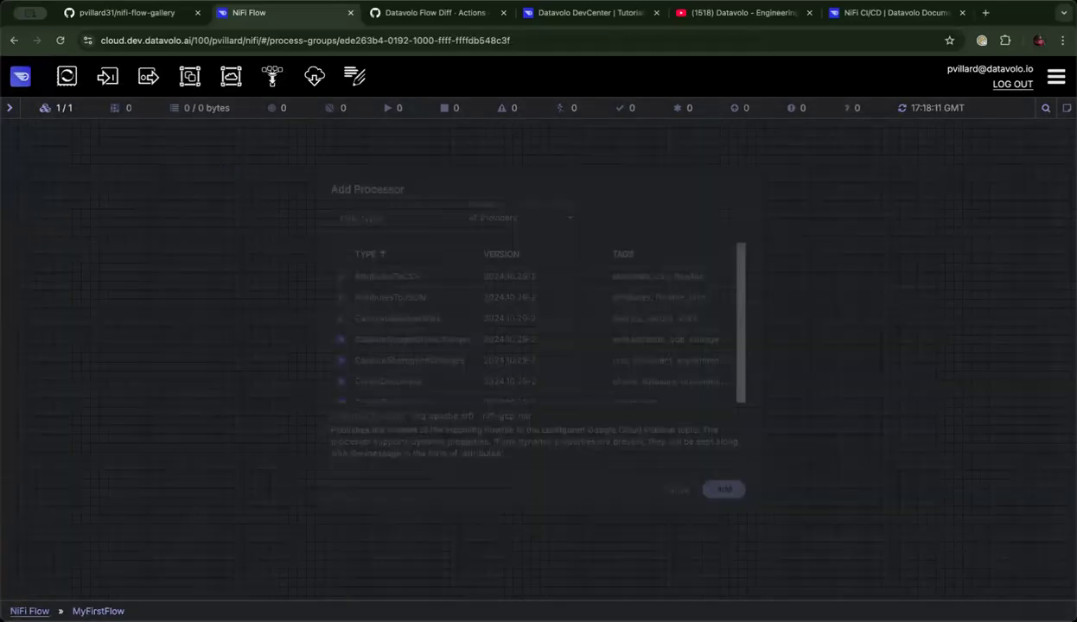
type("generatef")
key("Return")
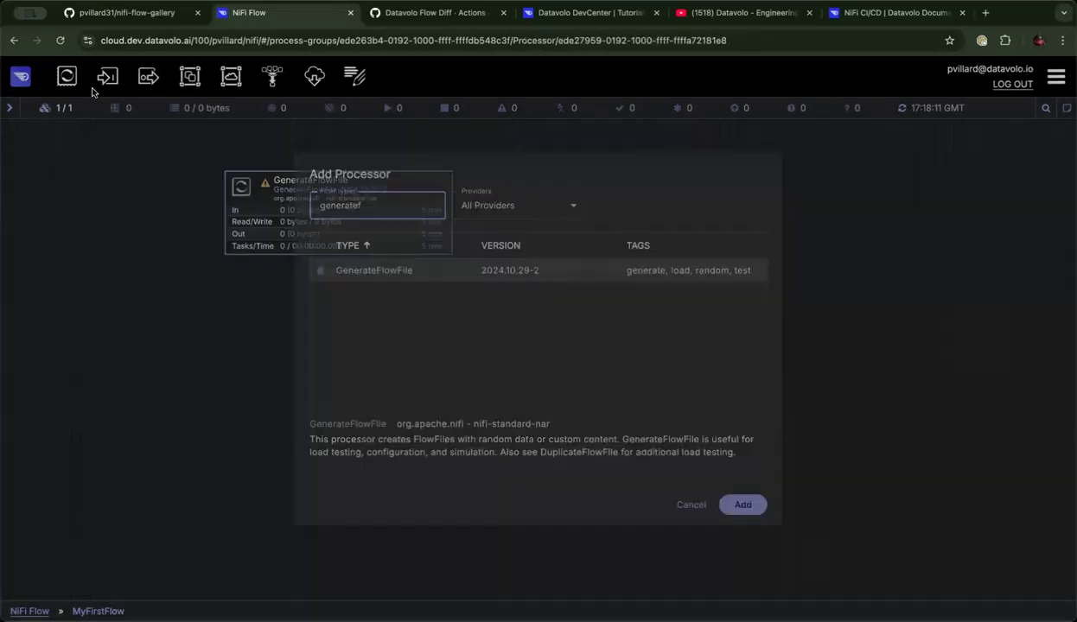
left_click_drag(67, 76, 546, 438)
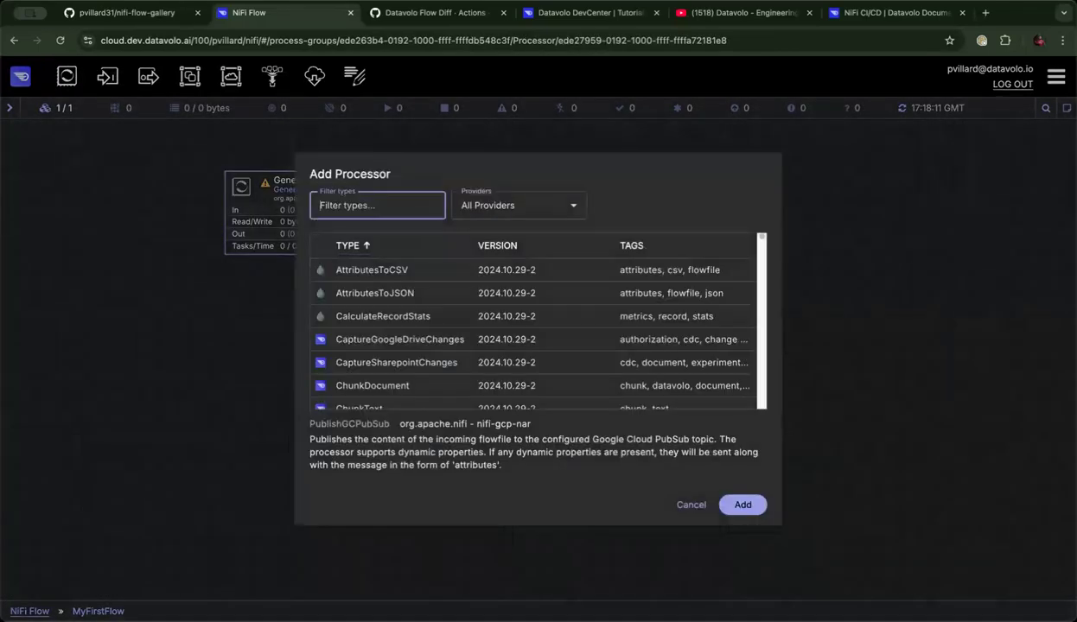
type("updateat")
key("Return")
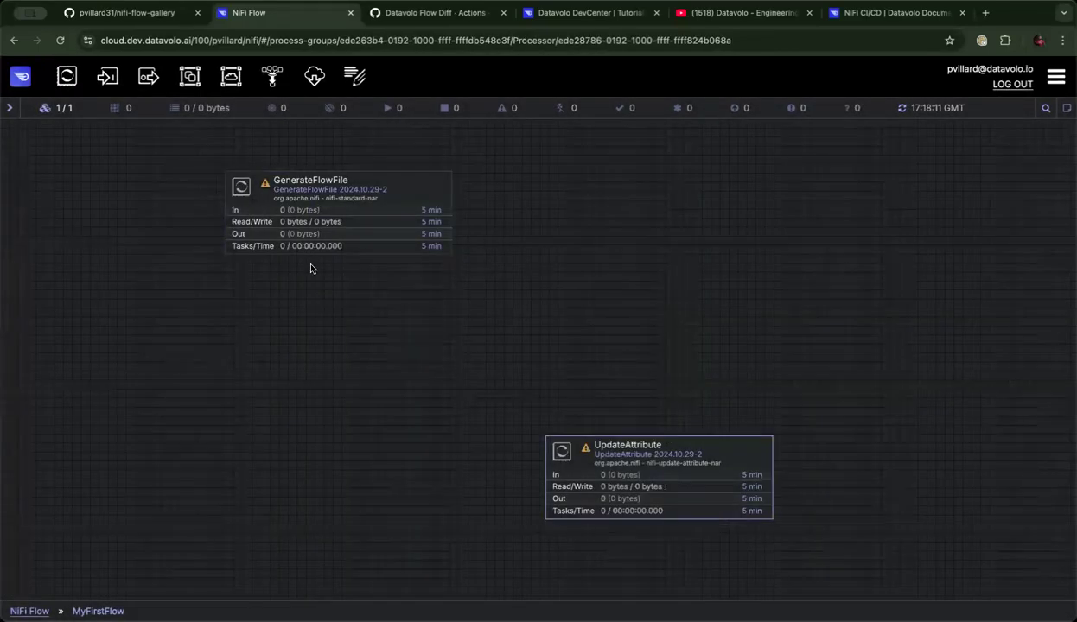
left_click_drag(339, 216, 635, 480)
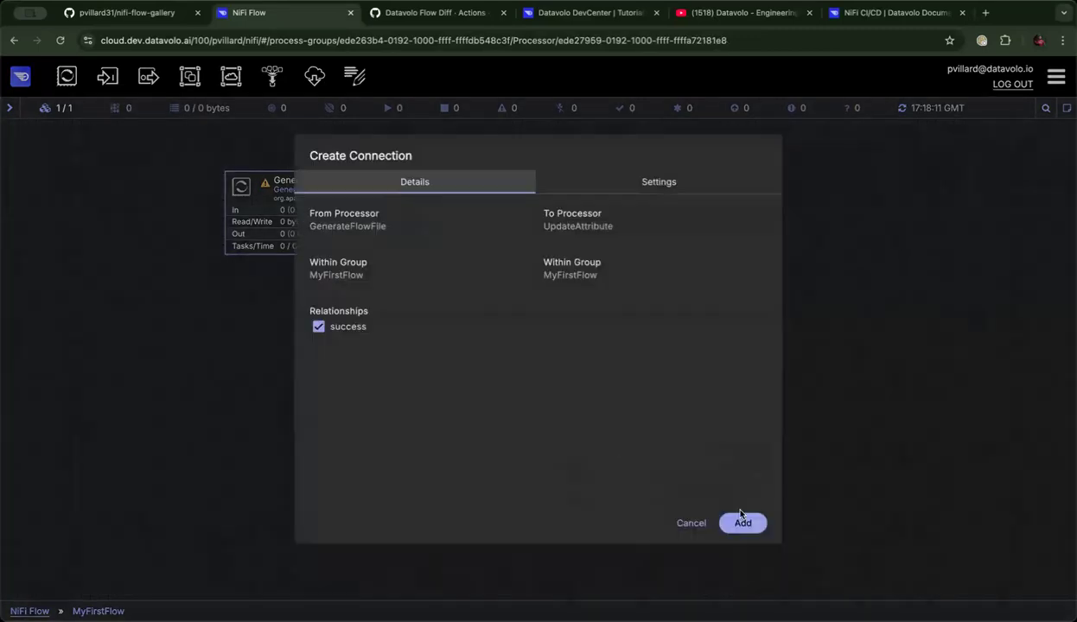
left_click(727, 509)
Set the UpdateAttribute processor to automatically terminate its success relationship.
double_click(672, 458)
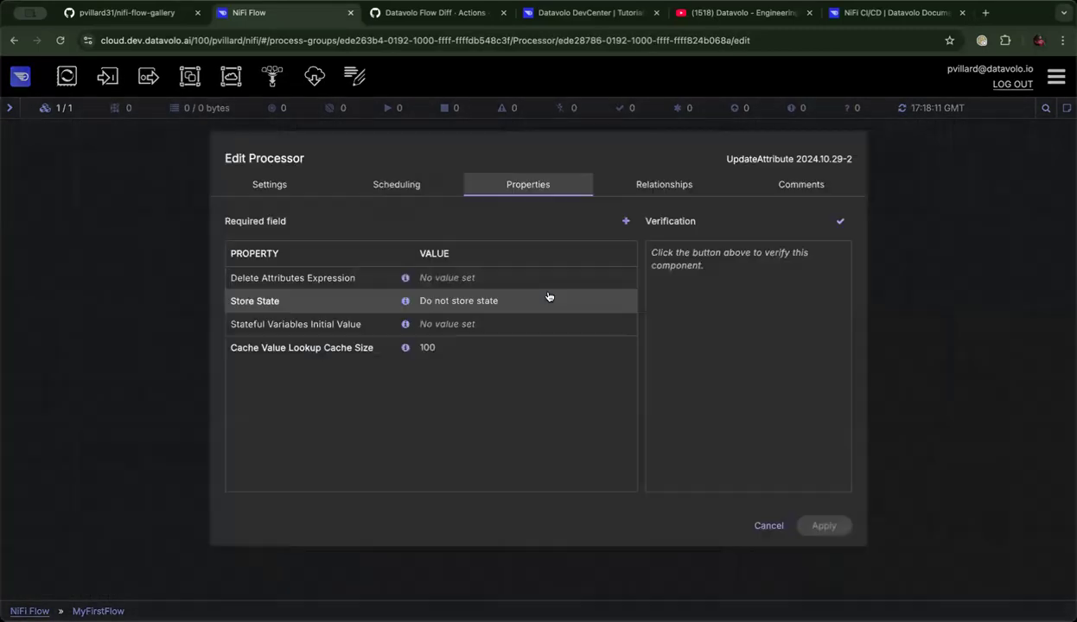
left_click(642, 185)
left_click(259, 248)
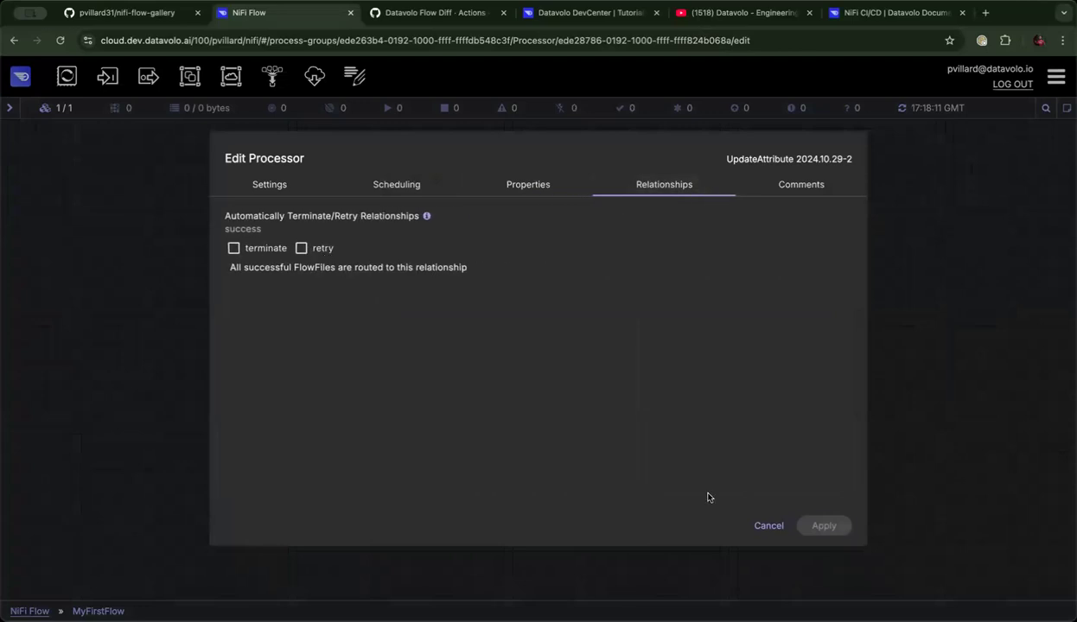
left_click(821, 525)
Start version control on the MyFirstFlow group with GitHub Registry Client, branch main and bucket default.
left_click_drag(616, 312, 638, 311)
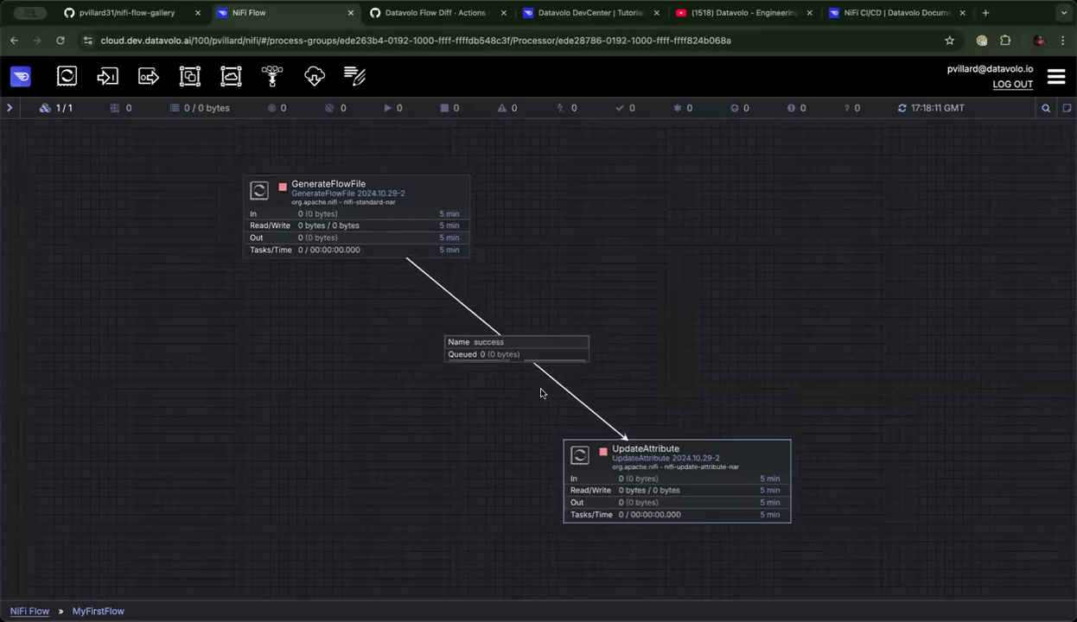
right_click(611, 243)
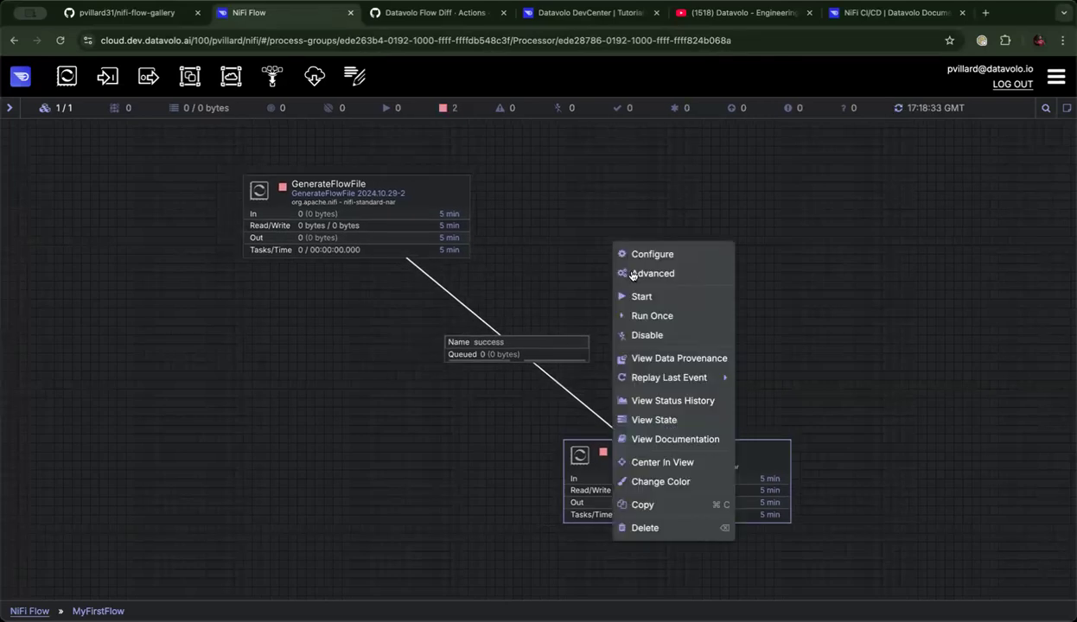
right_click(611, 242)
mouse_move(686, 338)
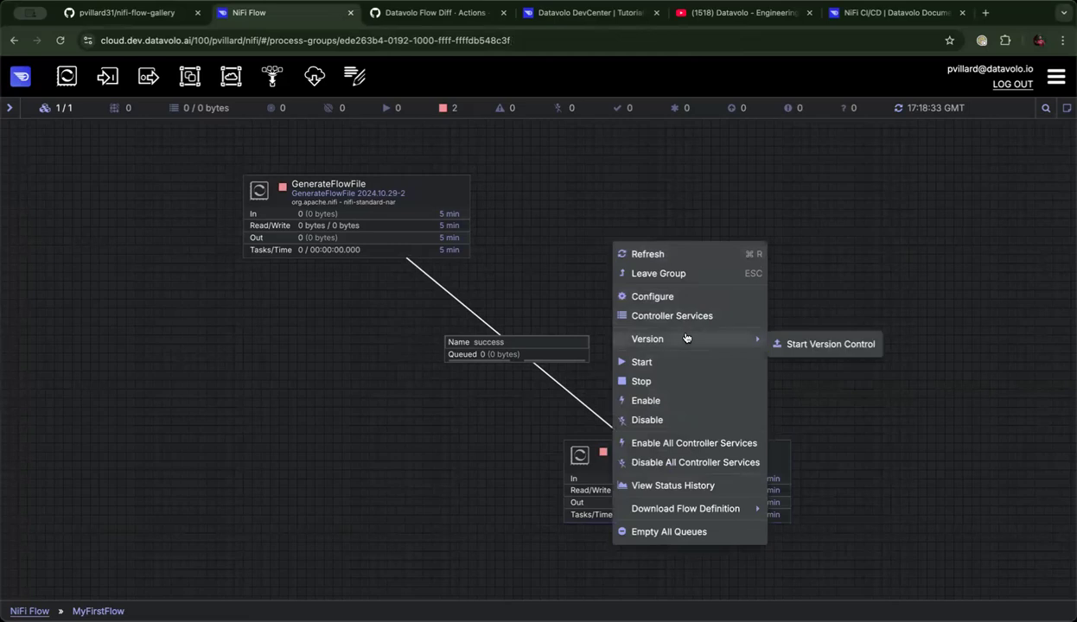
left_click(805, 343)
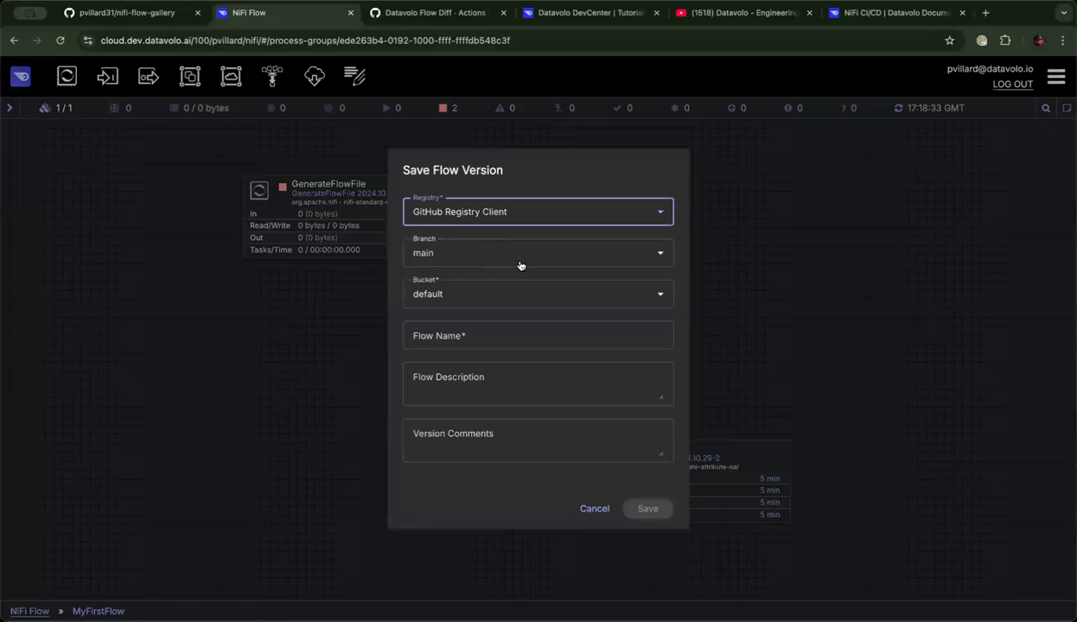
left_click(473, 253)
left_click(489, 253)
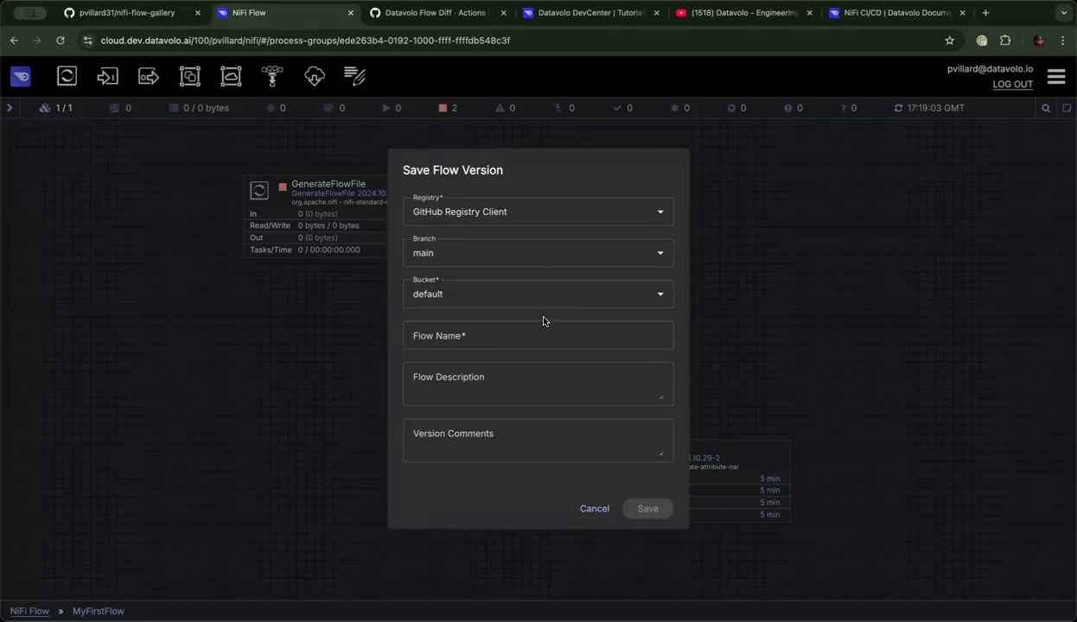
Save the flow version as myfirstflow with the description "some description" and the version comment "initial version".
left_click(483, 338)
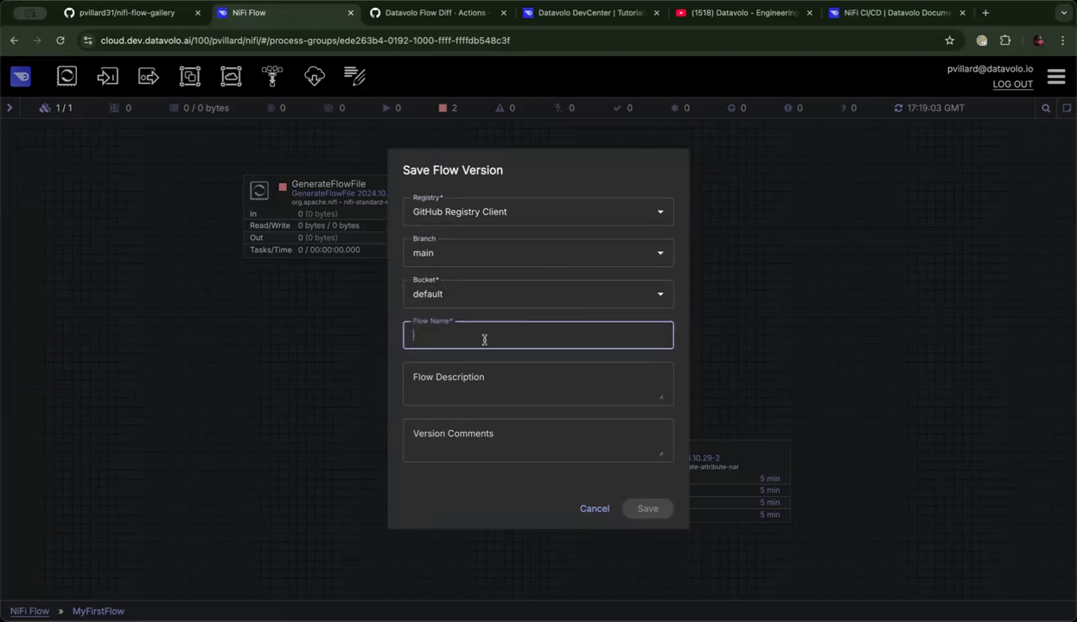
type("myfirstflow")
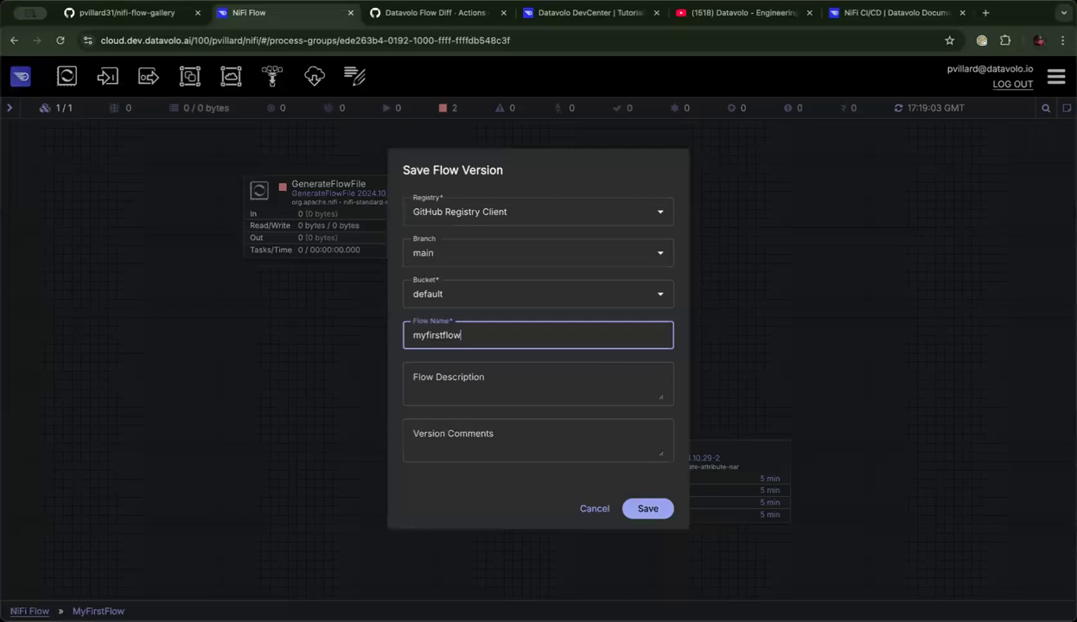
key("Tab")
type("some descriptio")
key("Tab")
type("initial versio")
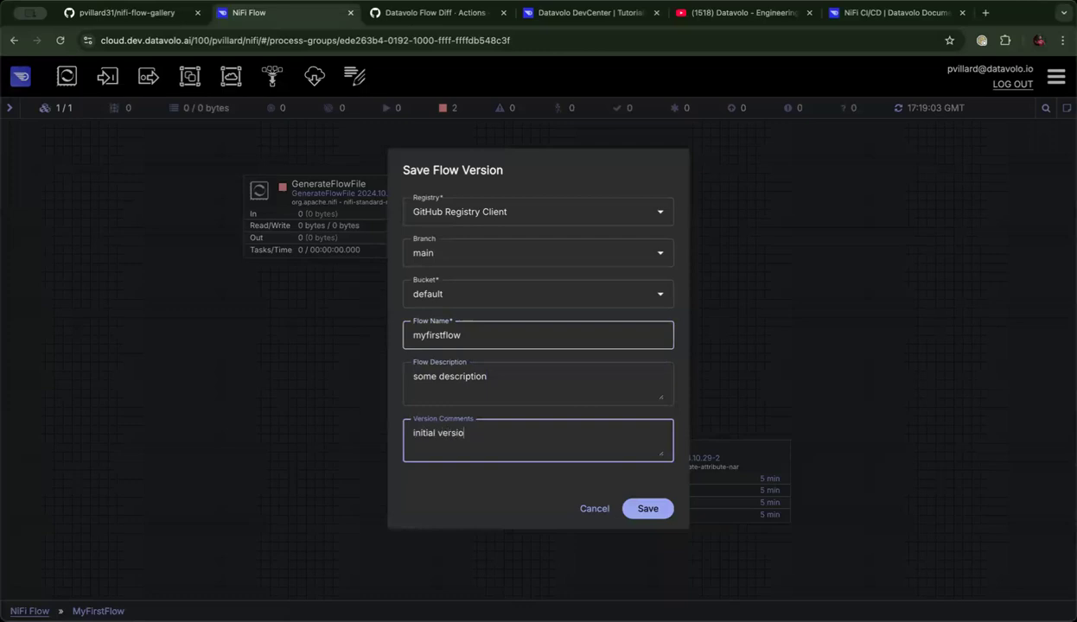
type("n")
left_click(640, 506)
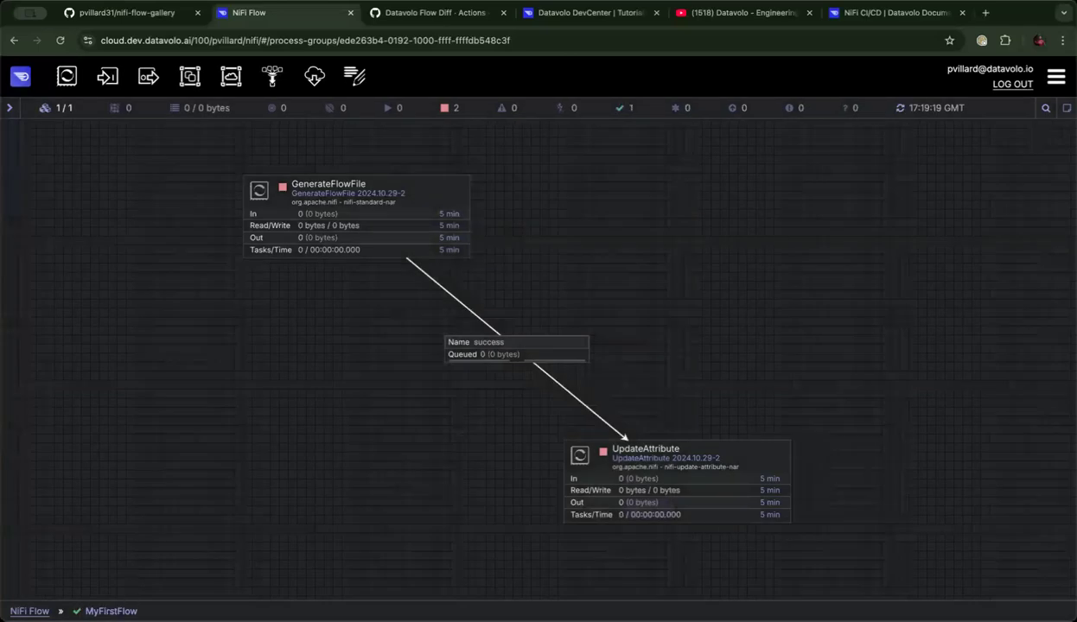
Switch to the GitHub repository, inspect the committed myfirstflow.json in the default folder, and return to the repository root.
left_click(130, 15)
key("super+r")
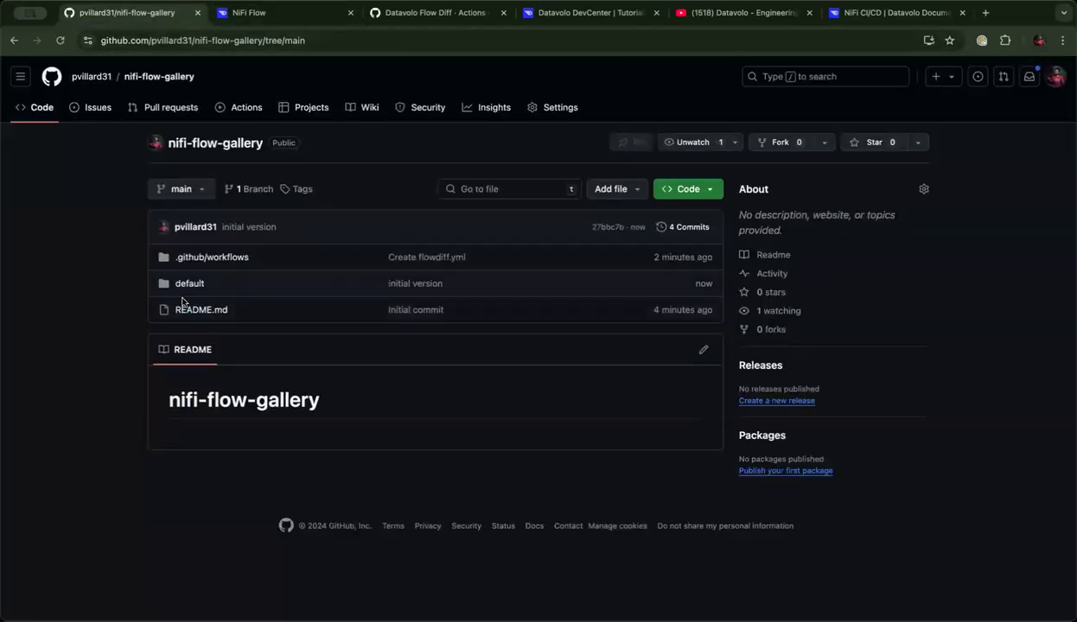
left_click(194, 283)
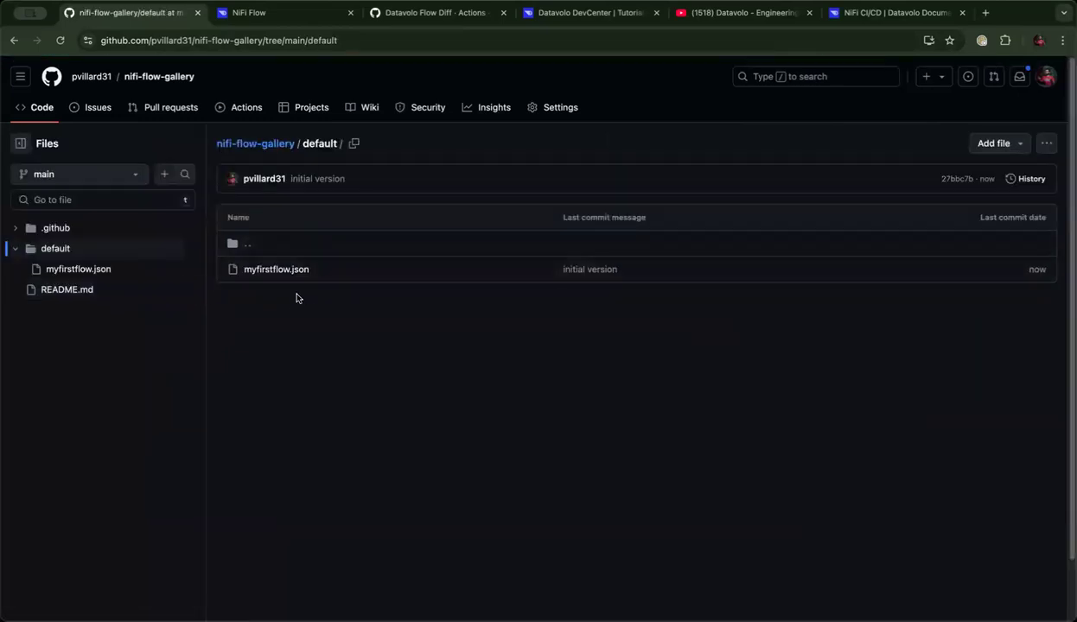
left_click(289, 271)
scroll(389, 337, "down", 20)
scroll(391, 335, "up", 20)
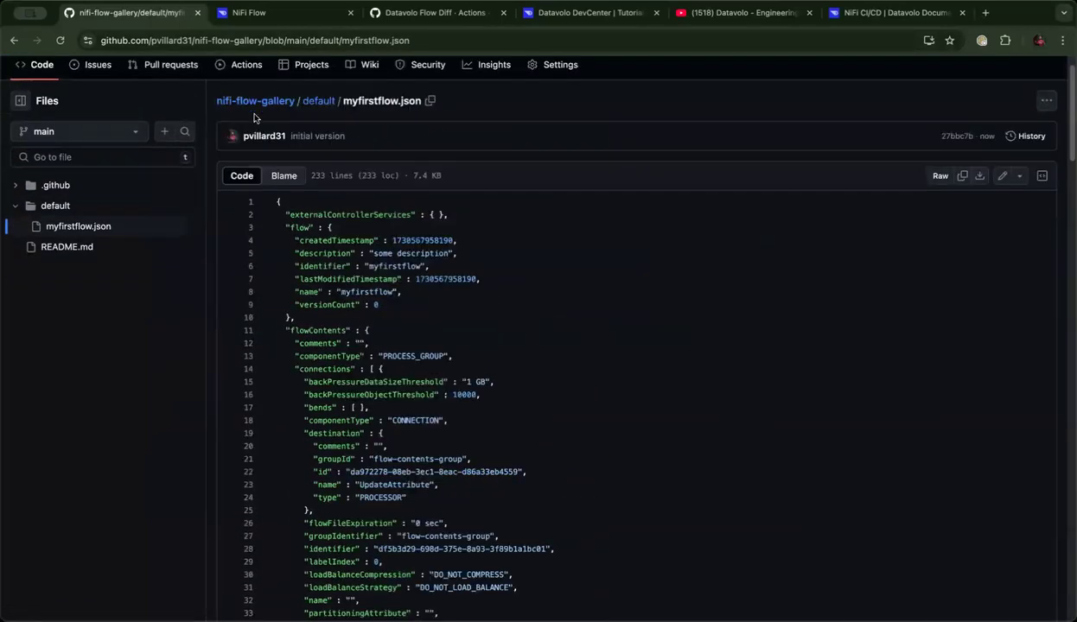
left_click(251, 101)
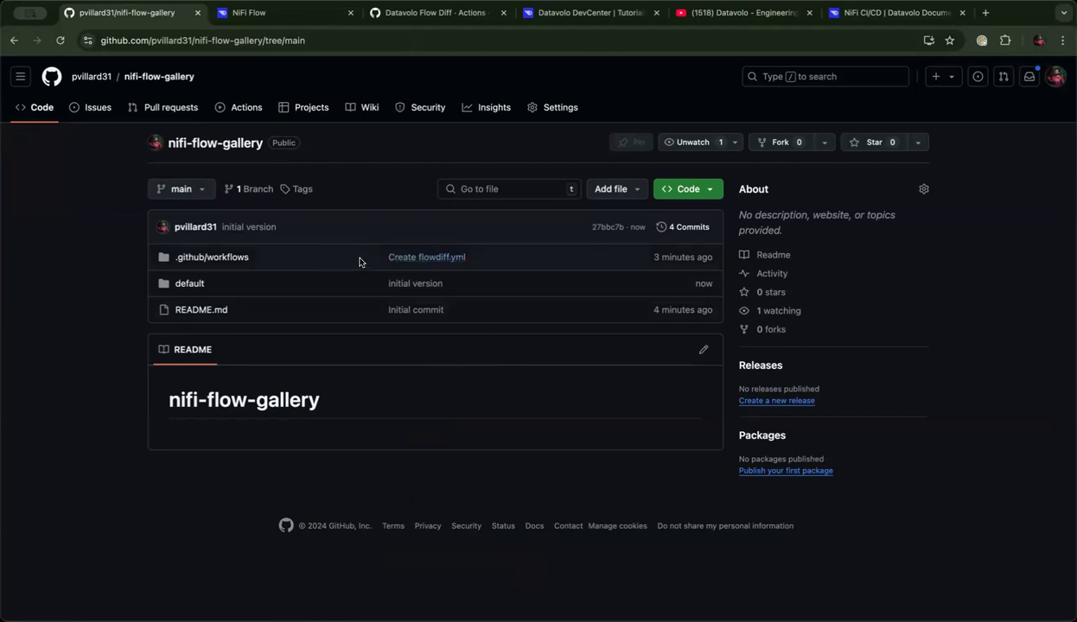
Create a new branch named dev from main in the nifi-flow-gallery repository and return to the repository's code page.
left_click(205, 195)
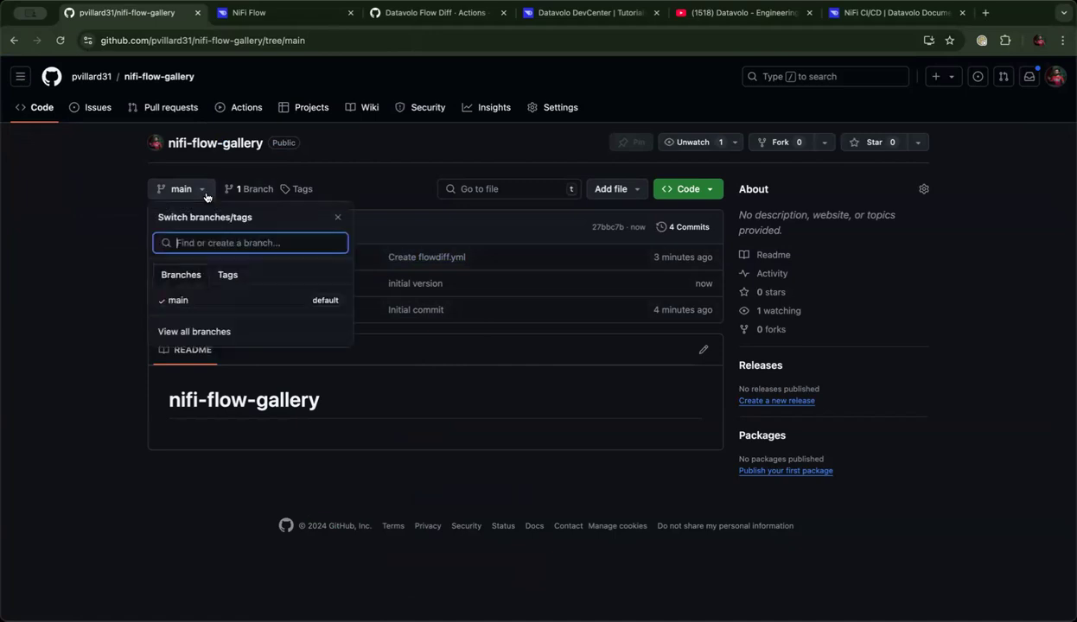
left_click(207, 330)
left_click(911, 153)
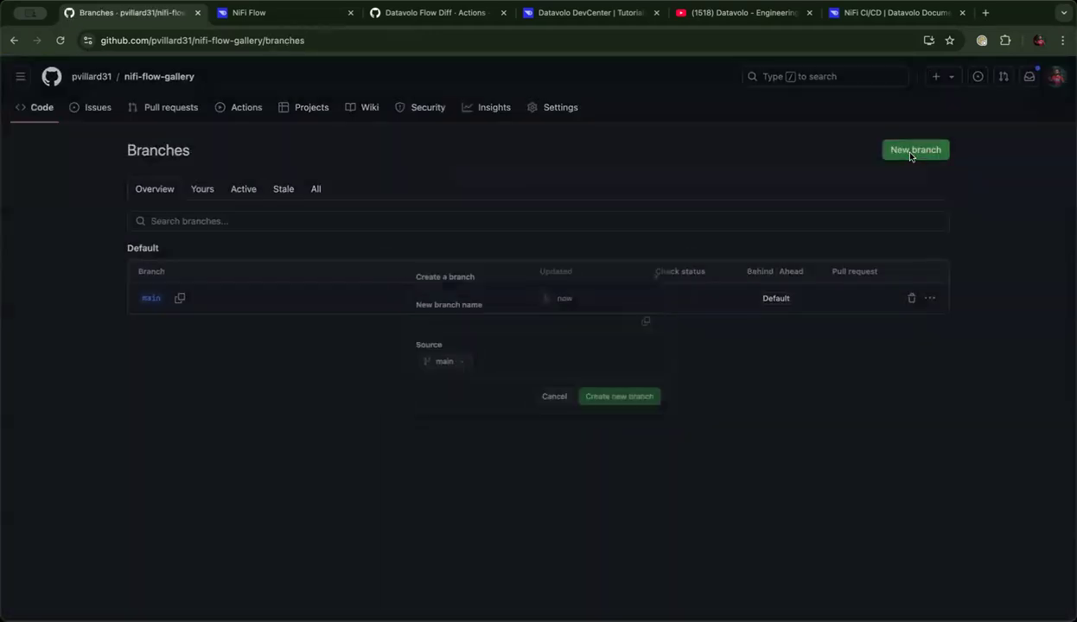
left_click(469, 323)
type("dev")
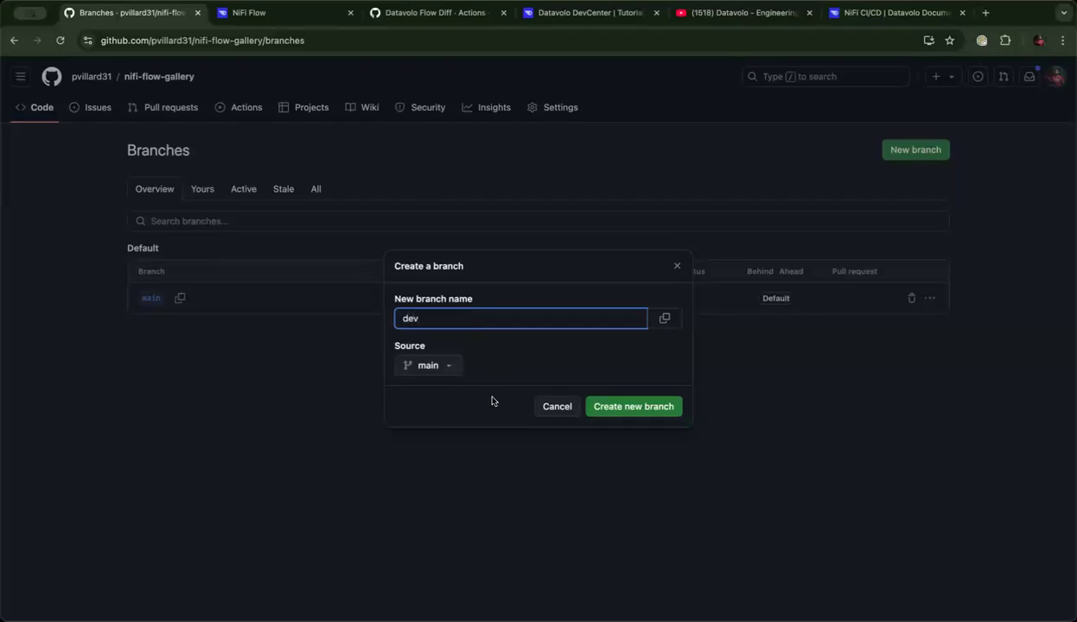
left_click(636, 407)
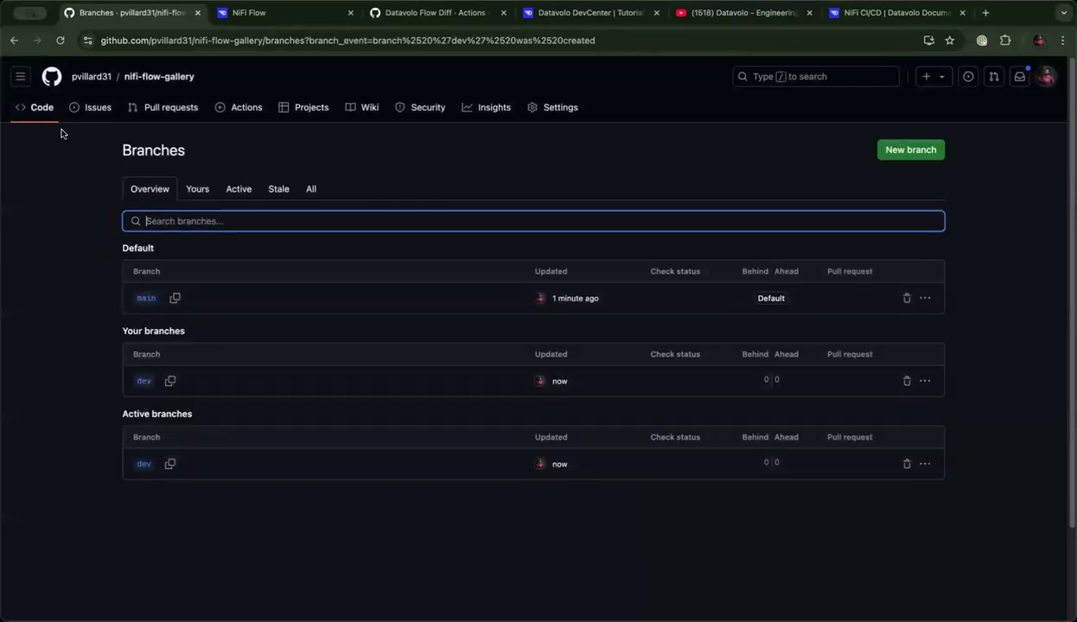
left_click(39, 106)
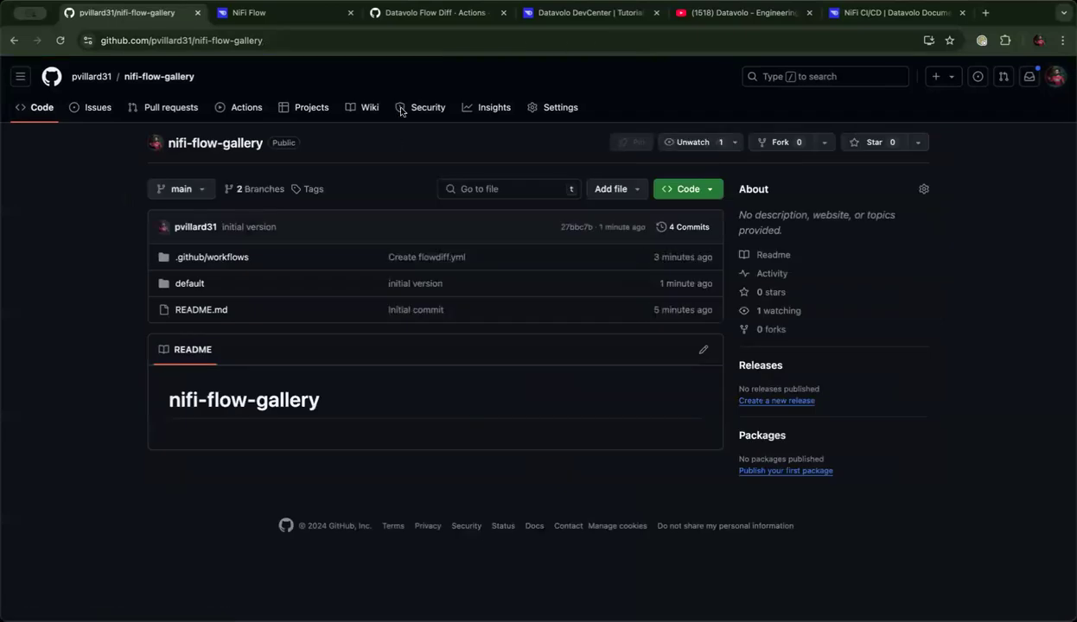
Switch to NiFi, return to the root NiFi Flow canvas and move the MyFirstFlow group aside.
left_click(259, 12)
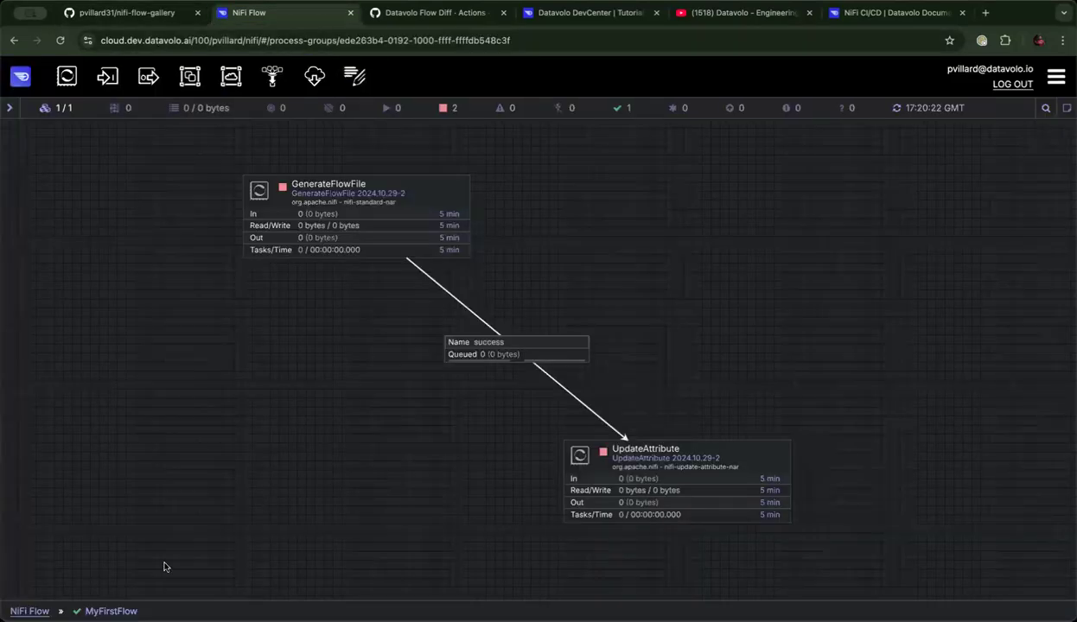
left_click(29, 611)
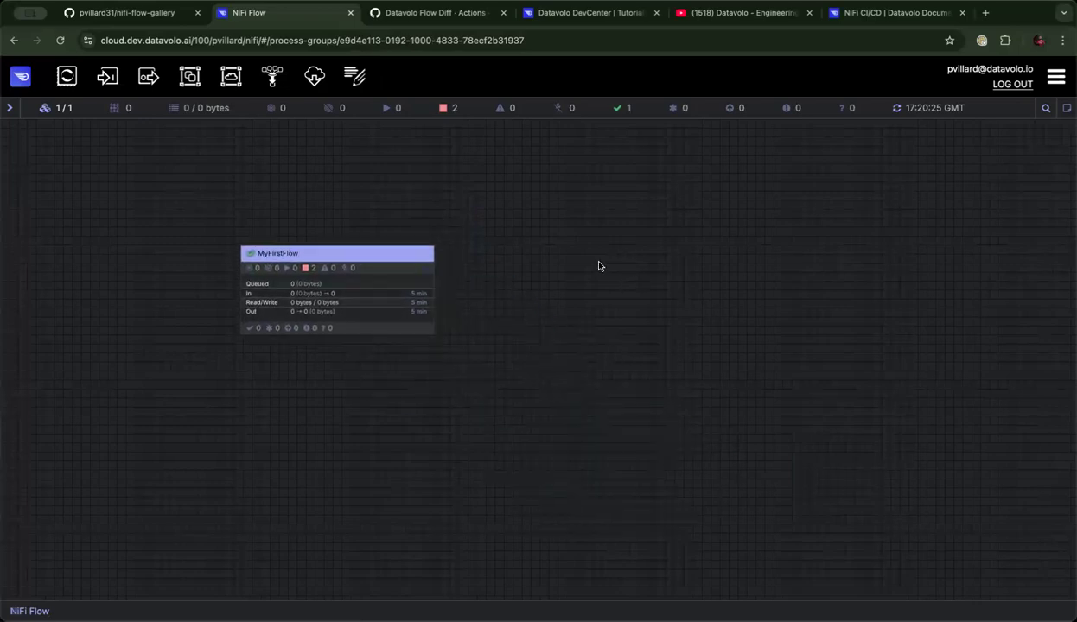
left_click(284, 252)
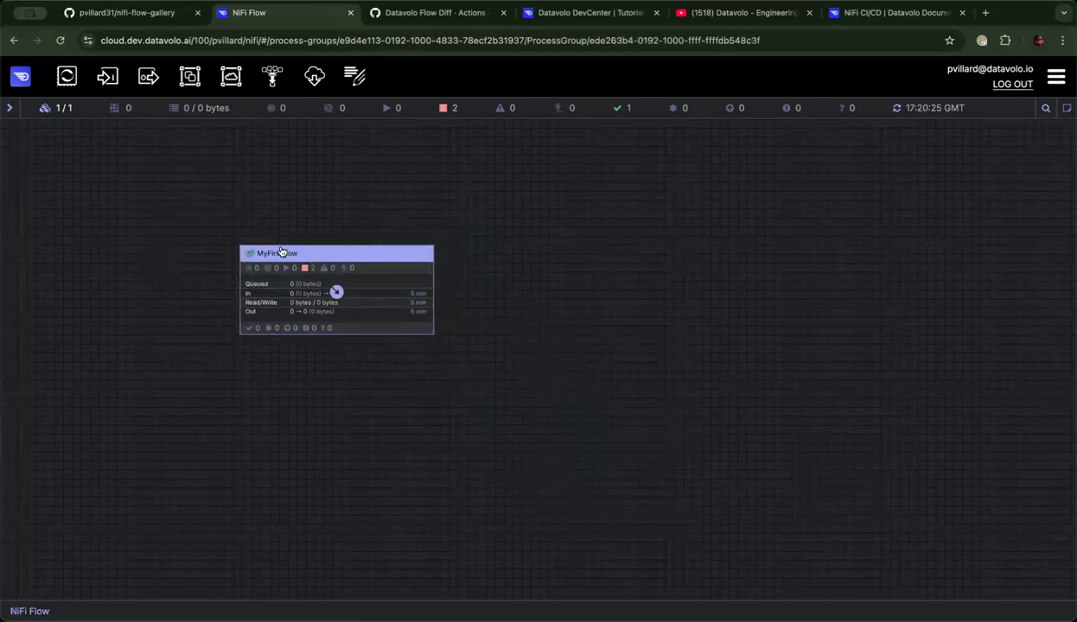
left_click_drag(283, 253, 146, 259)
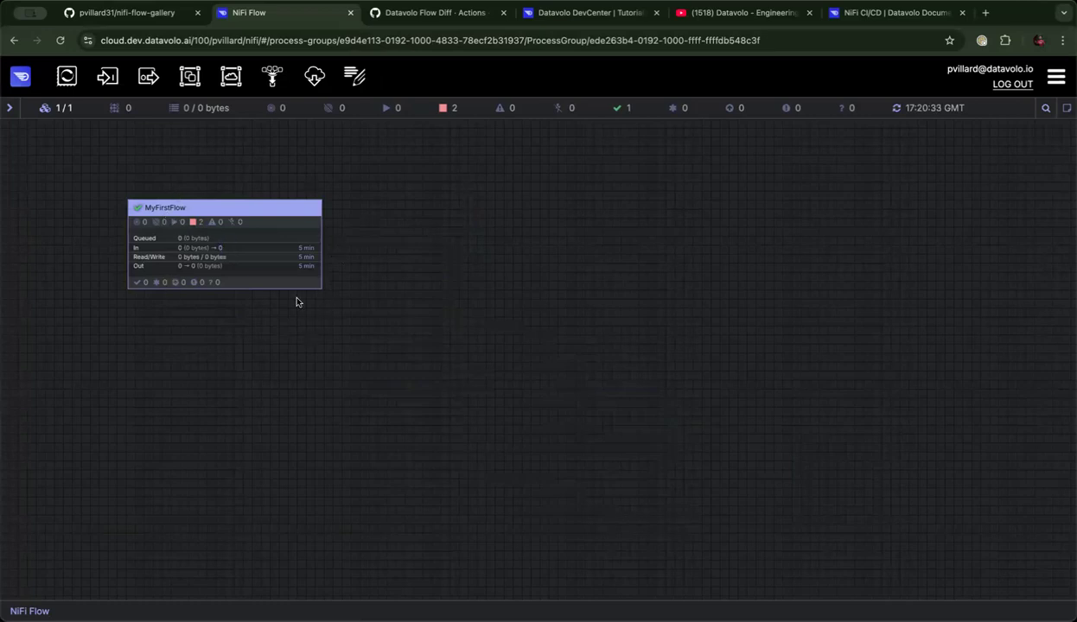
left_click_drag(344, 352, 323, 339)
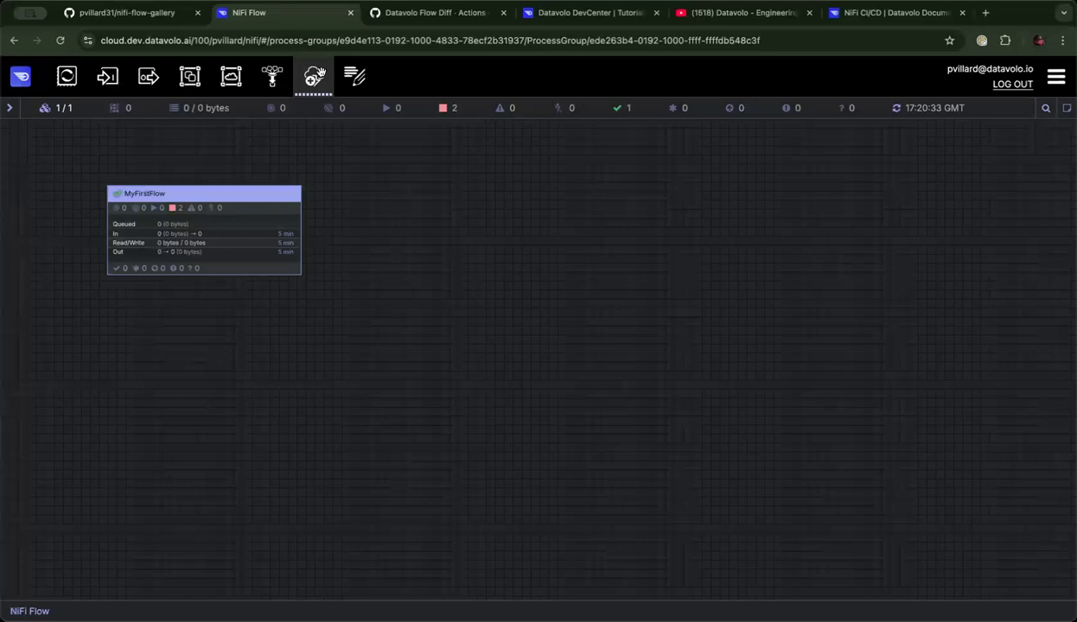
Import myfirstflow from the GitHub Registry Client using branch dev and bucket default, placing it beside the existing group.
left_click_drag(314, 74, 649, 316)
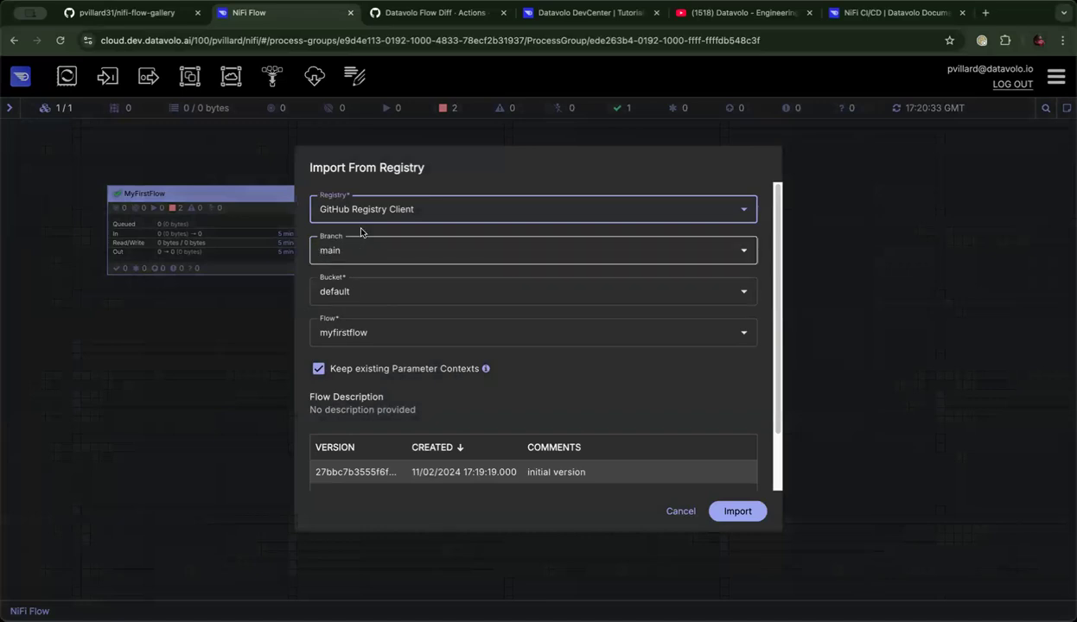
left_click(380, 252)
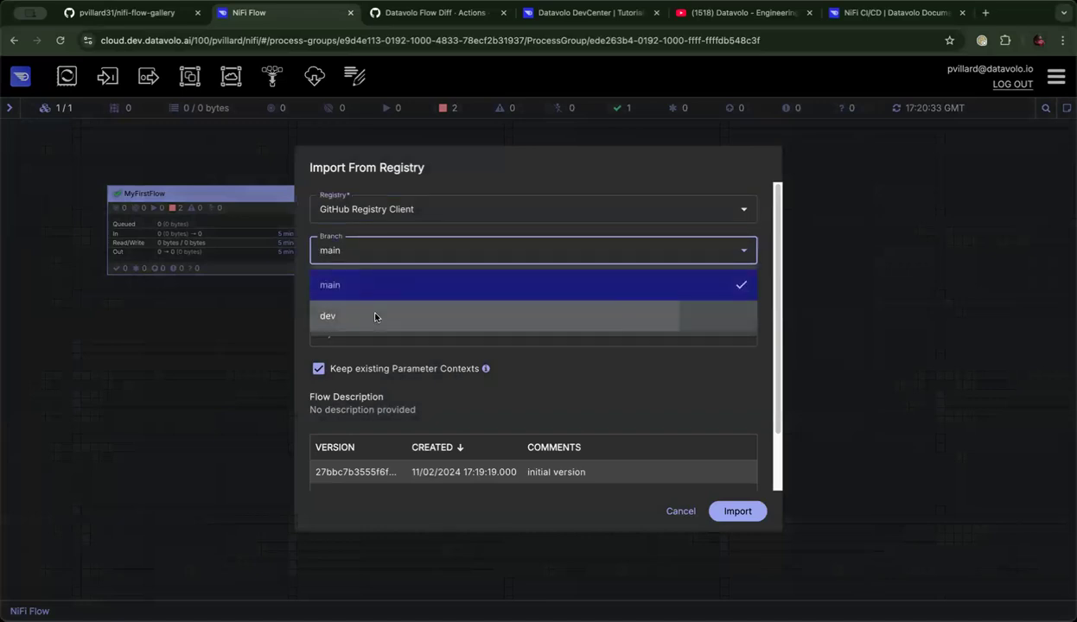
left_click(370, 315)
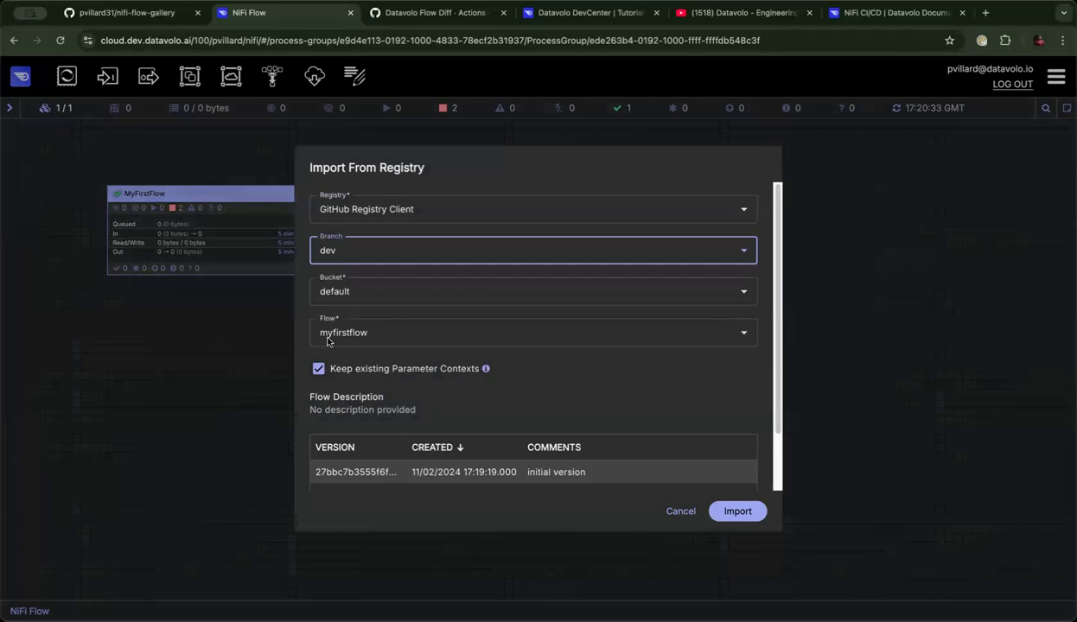
left_click(739, 516)
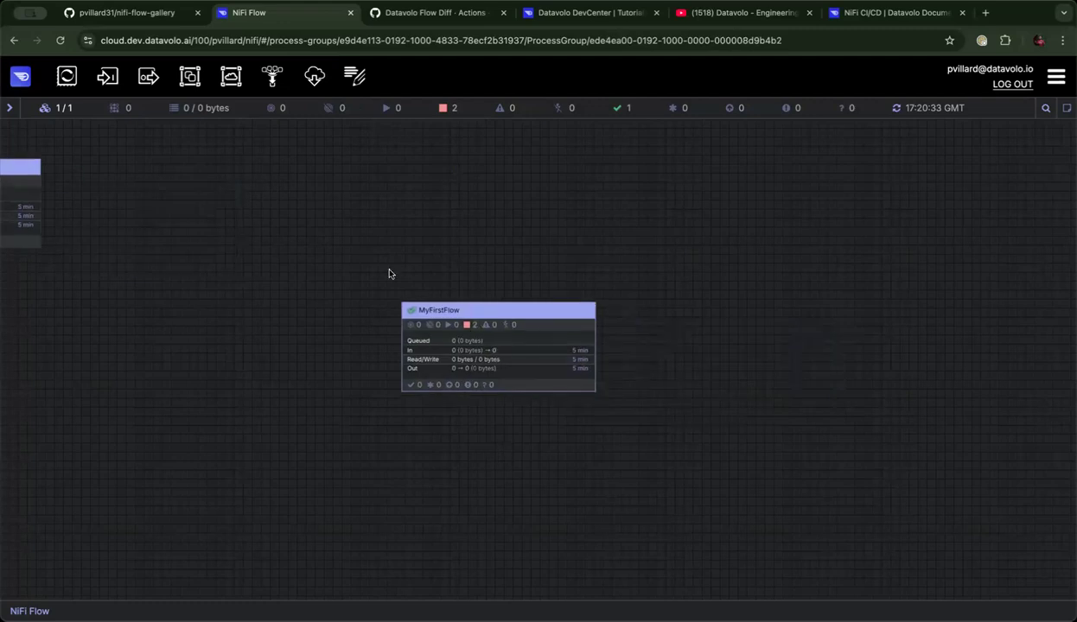
Enter the newly imported MyFirstFlow group and add a PublishKafka processor below GenerateFlowFile.
double_click(497, 347)
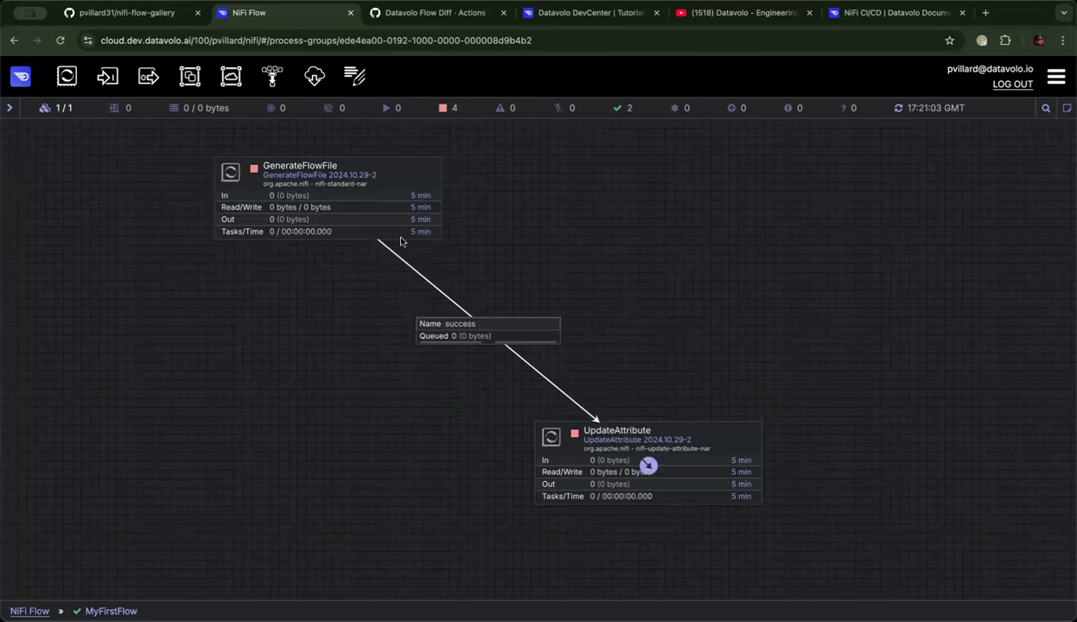
left_click_drag(78, 86, 263, 386)
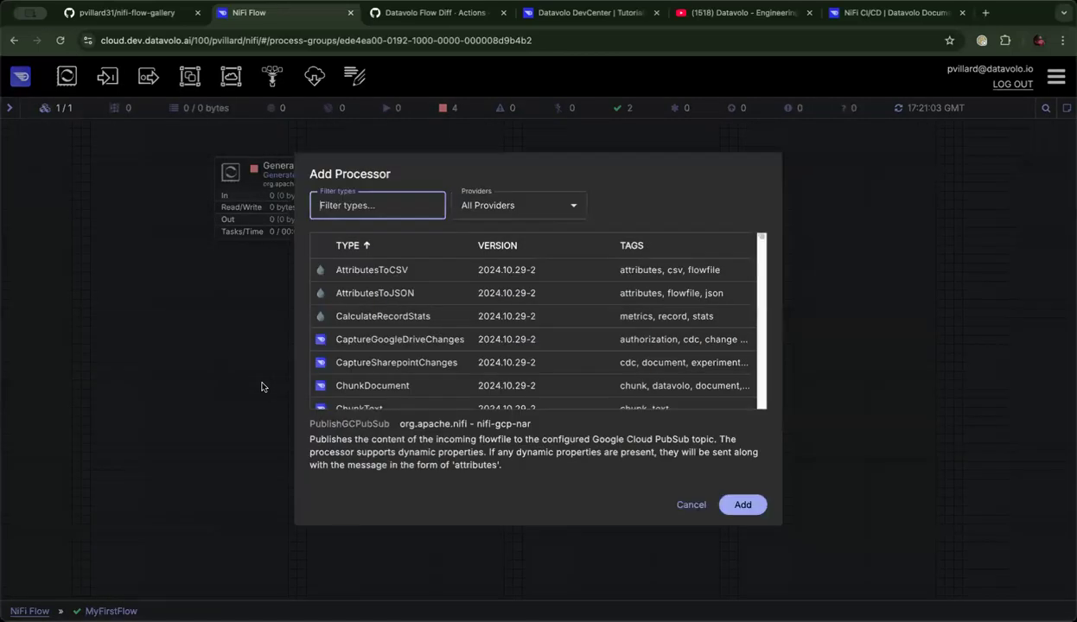
type("publishkafka")
double_click(364, 272)
Reroute the GenerateFlowFile success connection to PublishKafka and delete the UpdateAttribute processor.
left_click(556, 387)
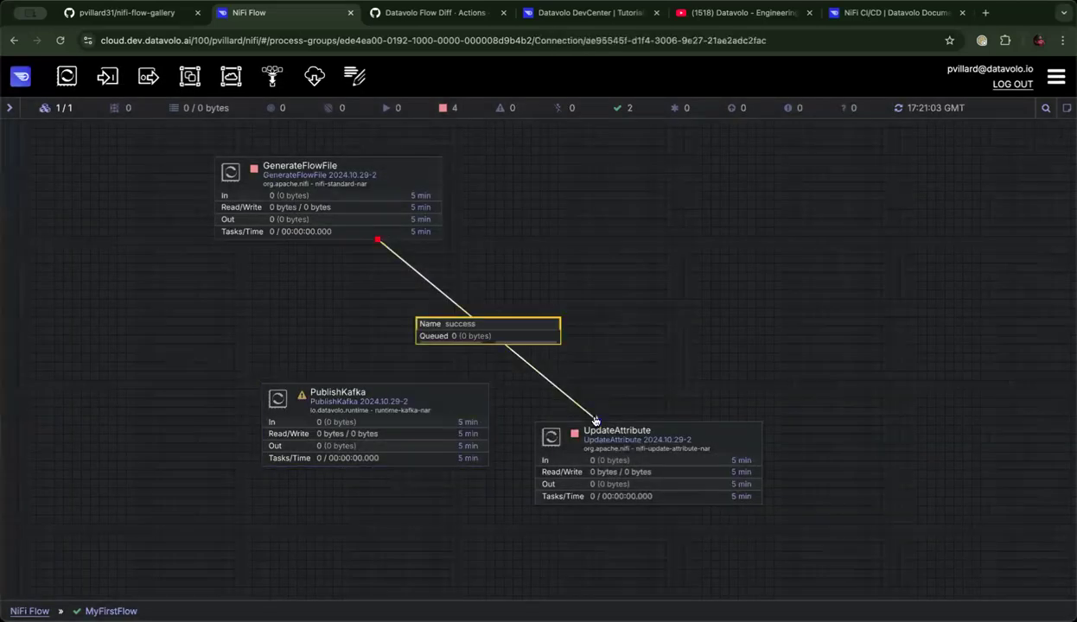
left_click_drag(595, 420, 365, 385)
left_click(644, 464)
key("Delete")
left_click_drag(579, 435, 576, 429)
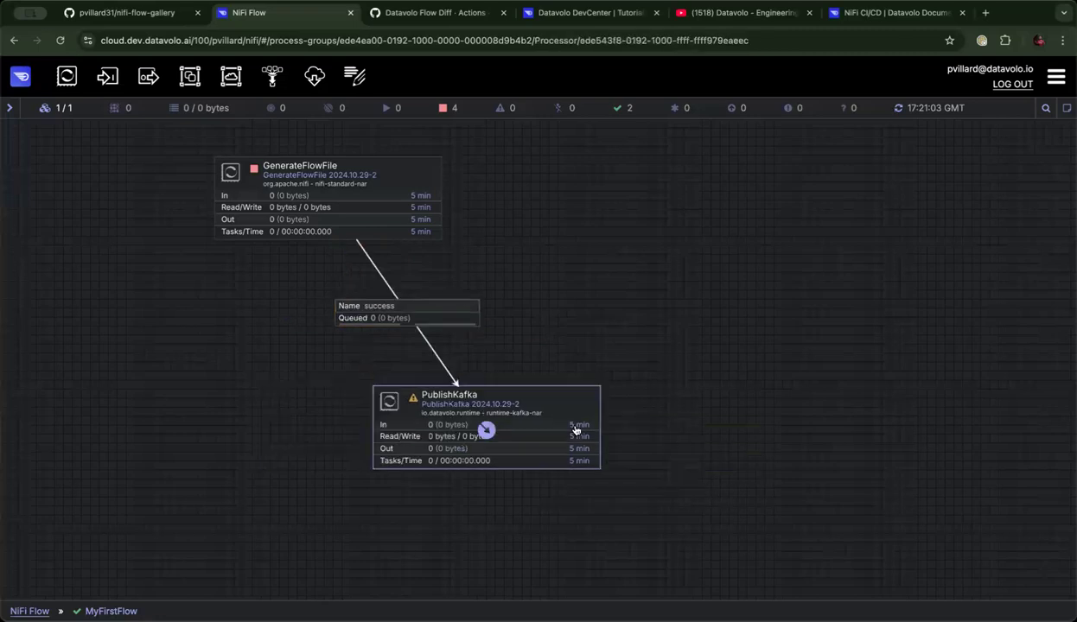
Set the Topic Name property of the PublishKafka processor to my-topic.
double_click(576, 427)
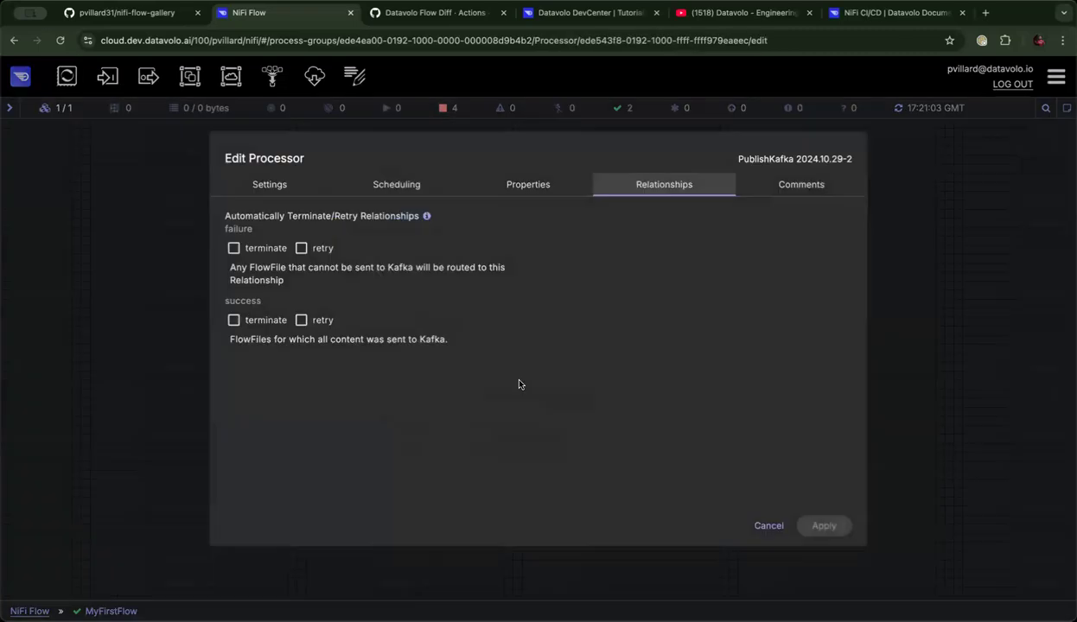
left_click(538, 189)
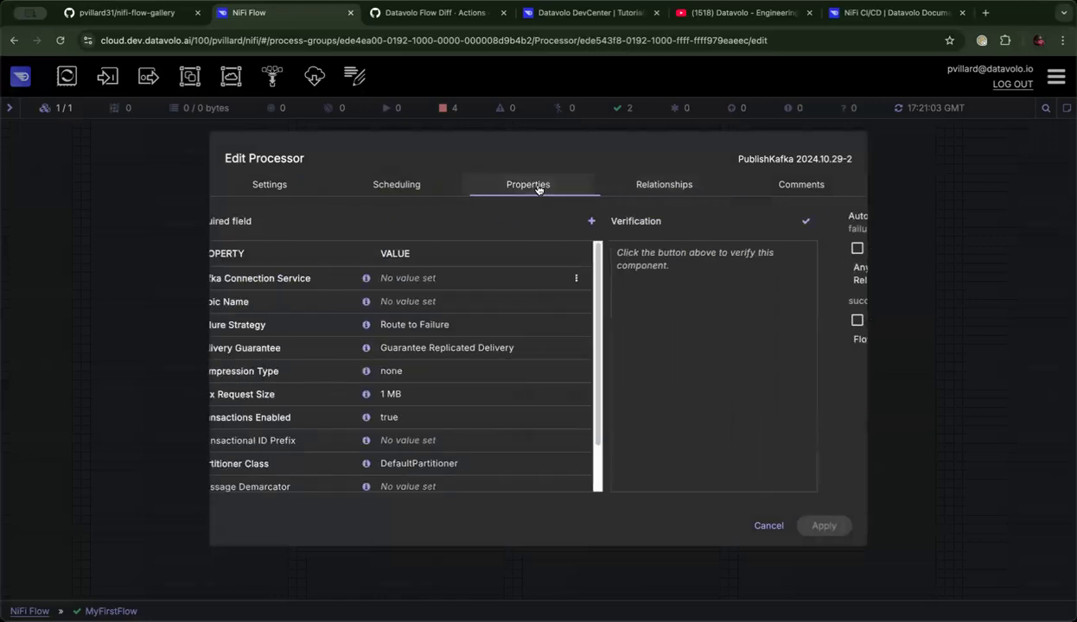
left_click(498, 298)
type("my")
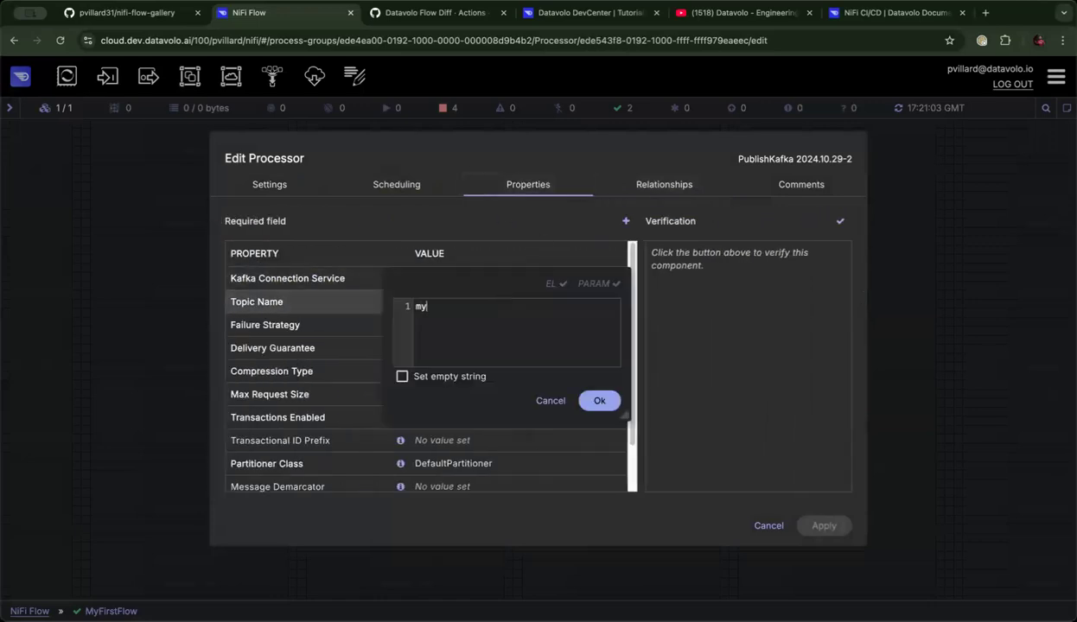
type("-topic")
left_click(598, 397)
Create a new Kafka3ConnectionService controller service for the processor's Kafka Connection Service property.
left_click(610, 278)
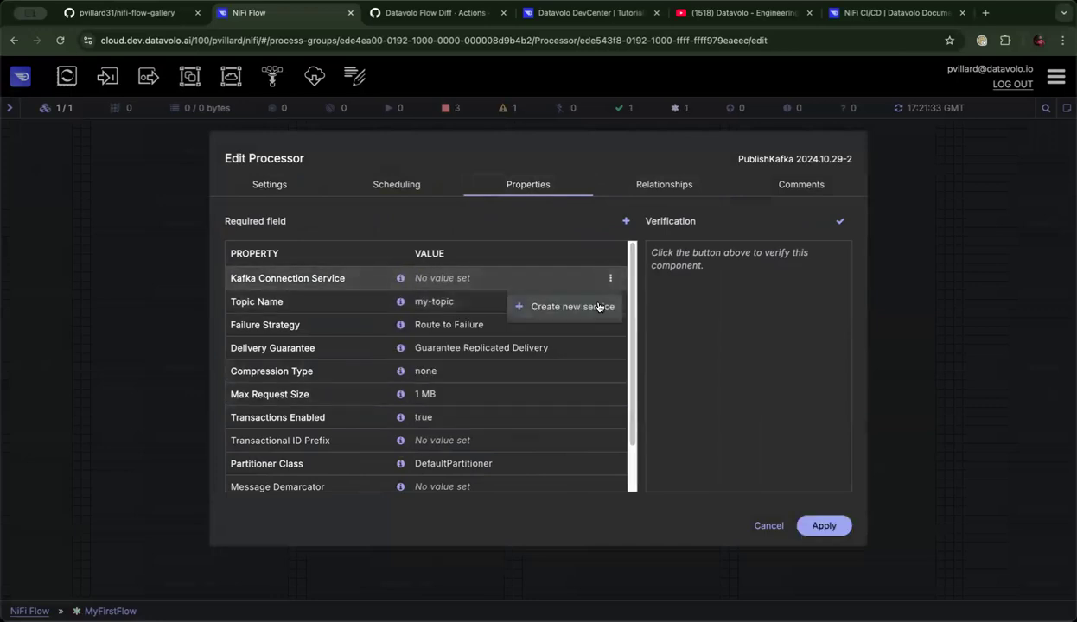
left_click(596, 305)
left_click(518, 293)
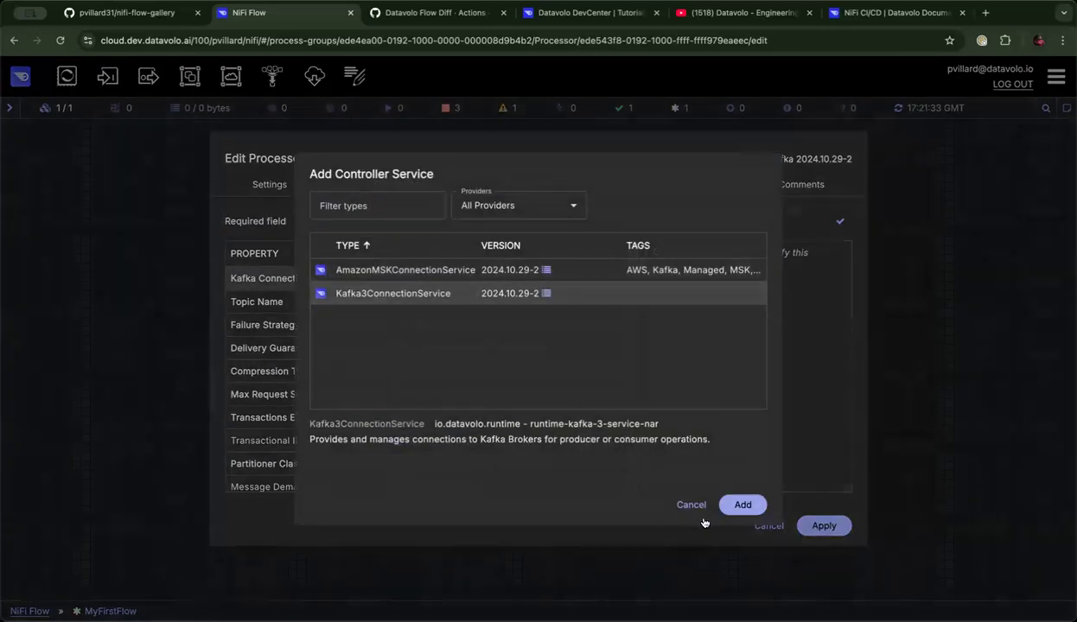
left_click(741, 506)
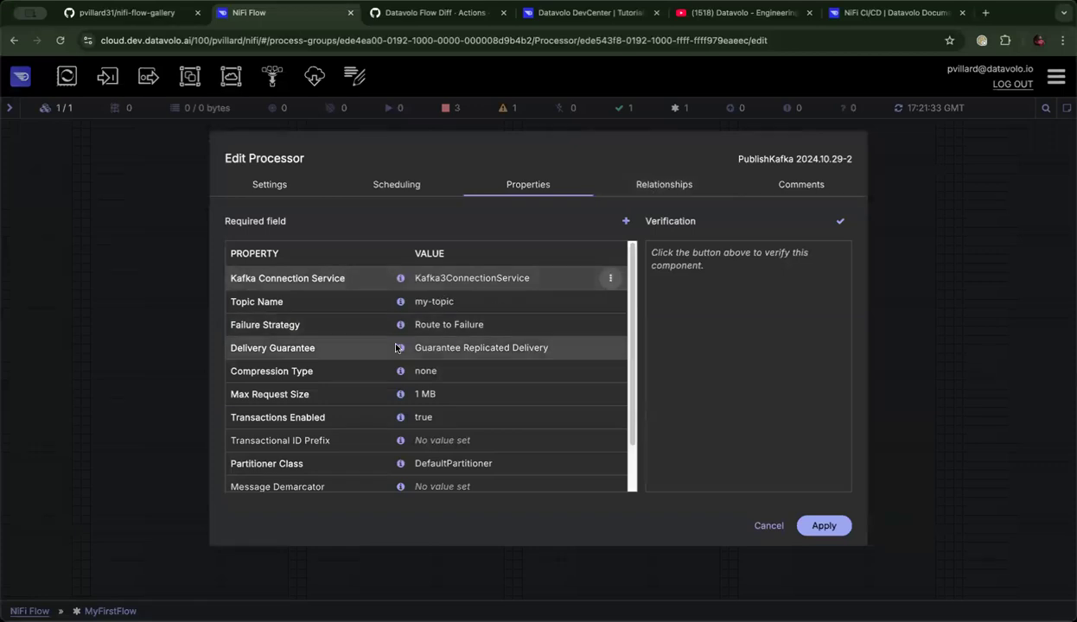
Automatically terminate the failure and success relationships of PublishKafka and apply the processor configuration.
left_click(682, 185)
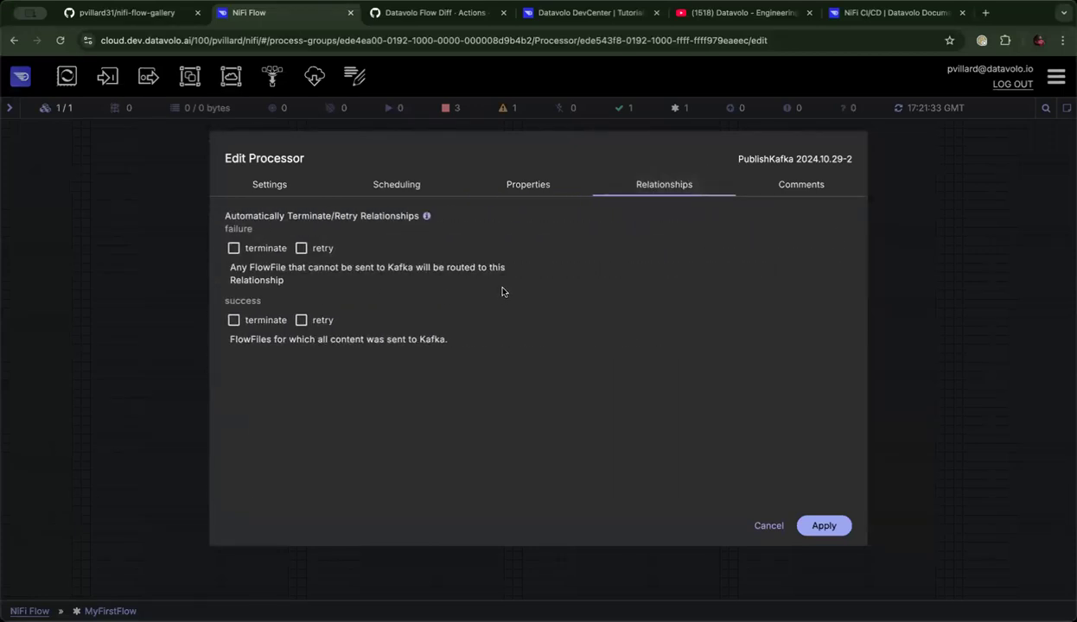
left_click(247, 320)
left_click(256, 248)
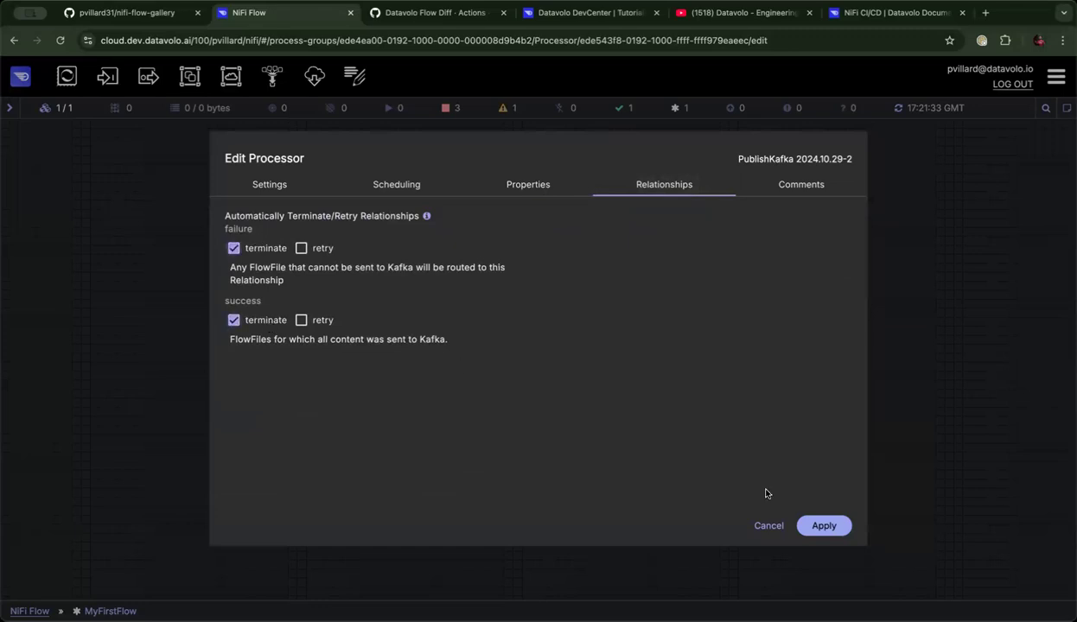
left_click(839, 525)
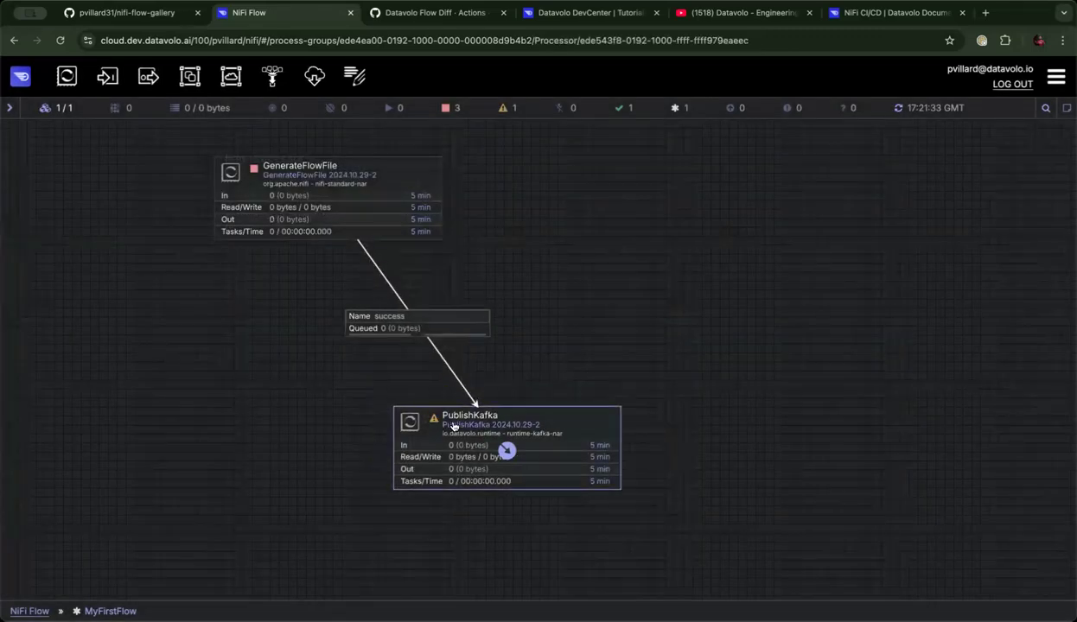
Commit the group's local changes to the dev branch with the version comment "switched from UpdateAtt to PublishKafka".
mouse_move(434, 421)
right_click(618, 225)
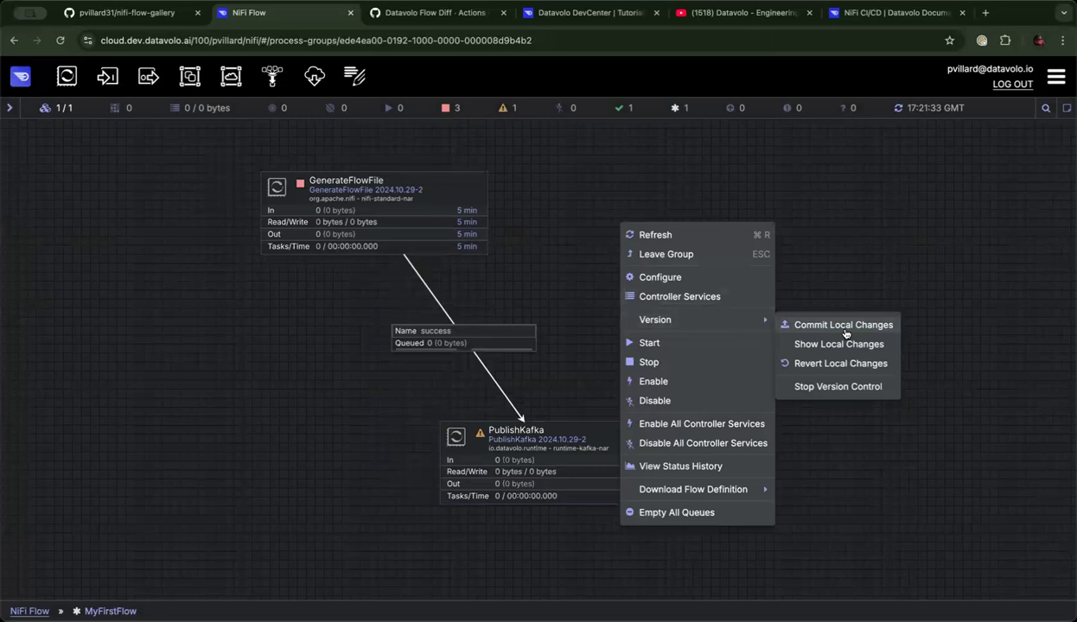
left_click(844, 327)
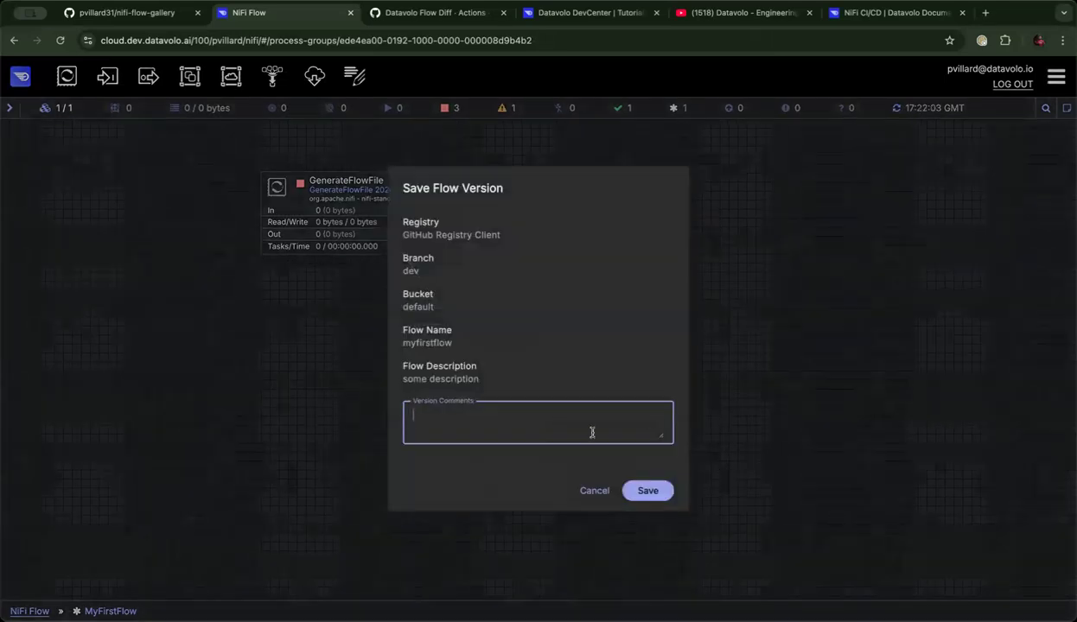
type("switched from UpdateAtt to PublishKafka")
left_click(655, 482)
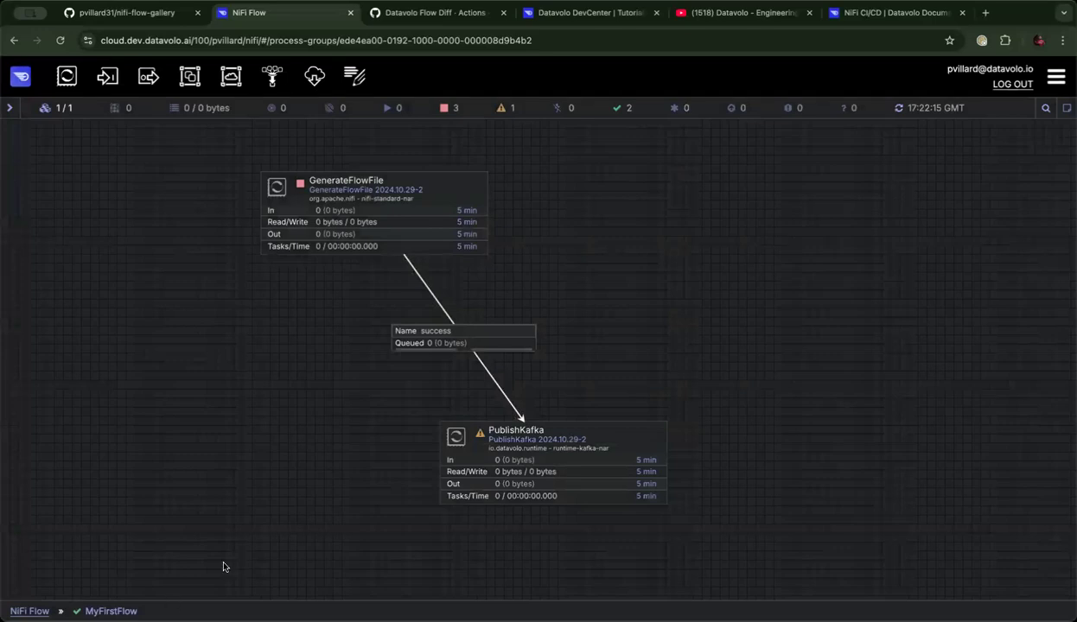
left_click_drag(281, 320, 294, 335)
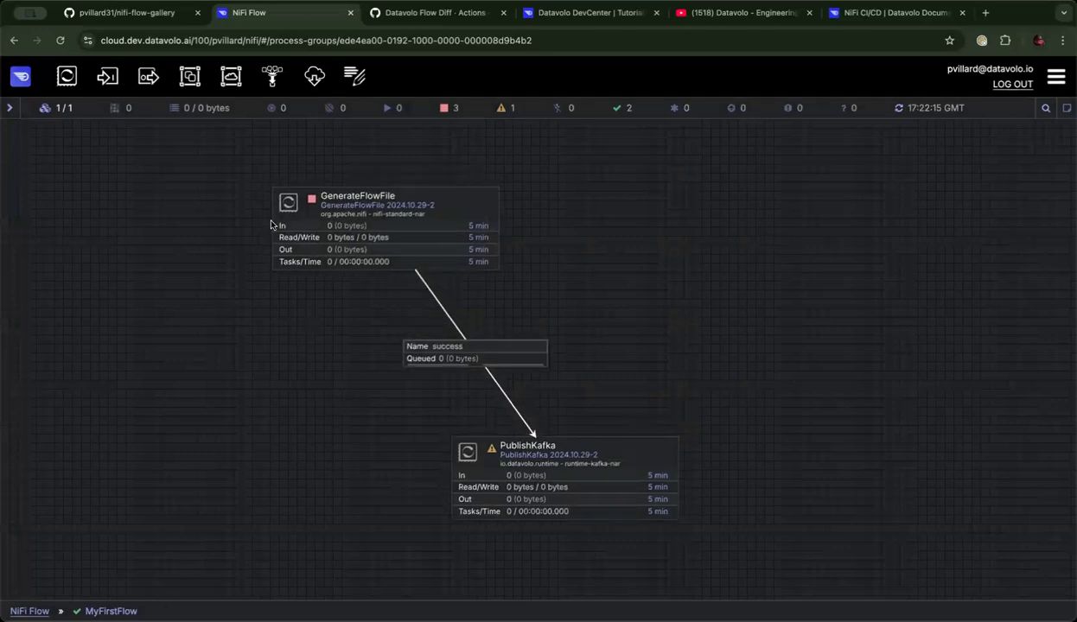
Switch to the GitHub repository and create a pull request from dev into main titled "switched from UpdateAtt to PublishKafka".
left_click(149, 15)
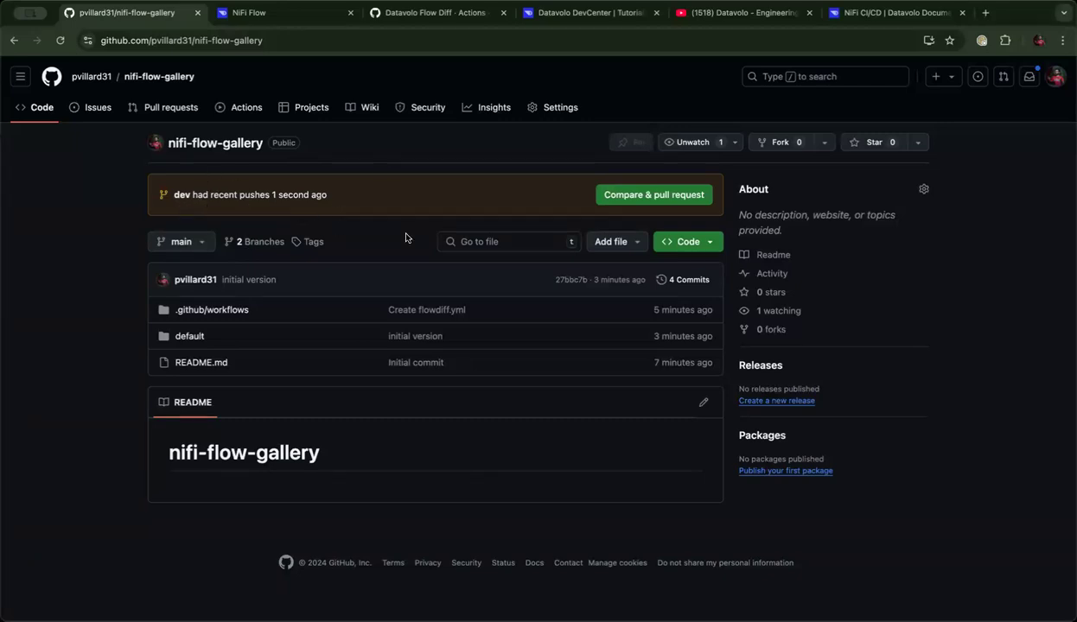
left_click(677, 194)
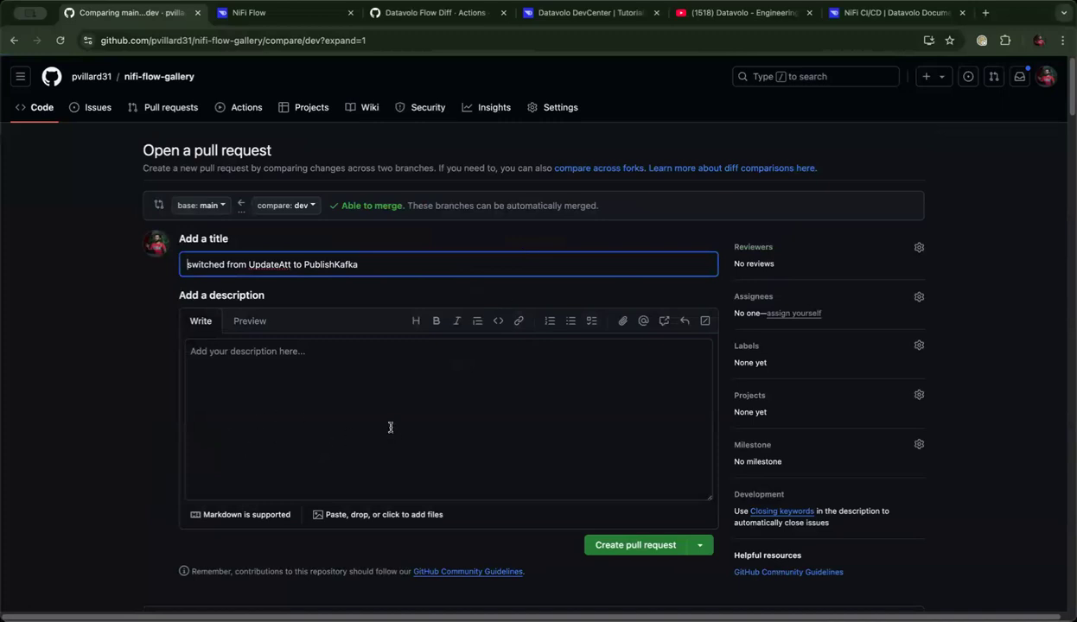
left_click(642, 545)
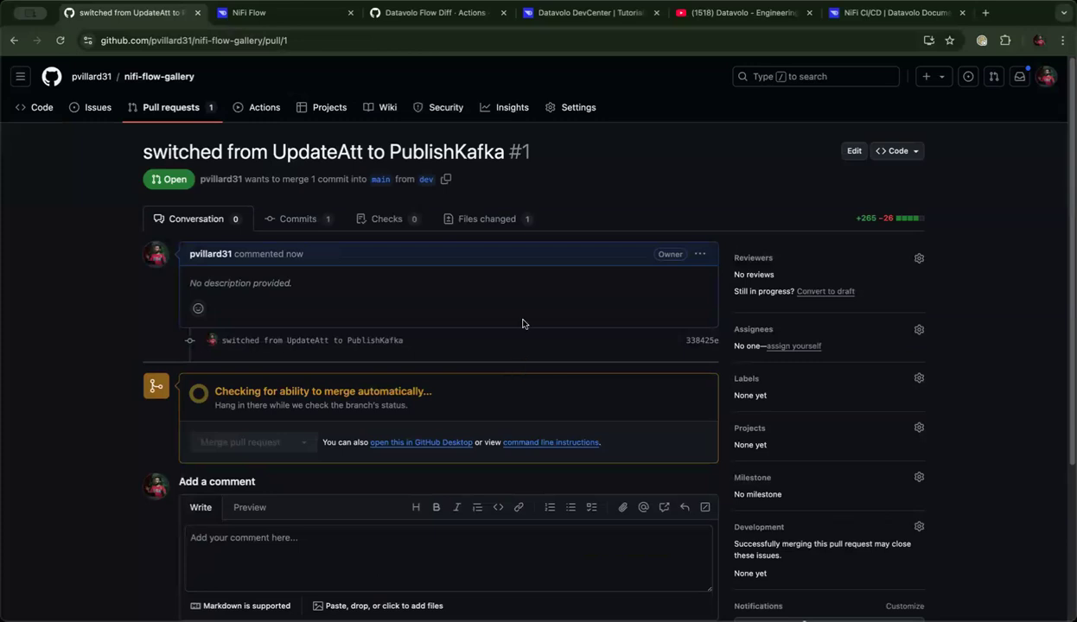
Examine the pull request's changed files, reading through the raw JSON diff of default/myfirstflow.json.
left_click(488, 224)
scroll(449, 301, "down", 15)
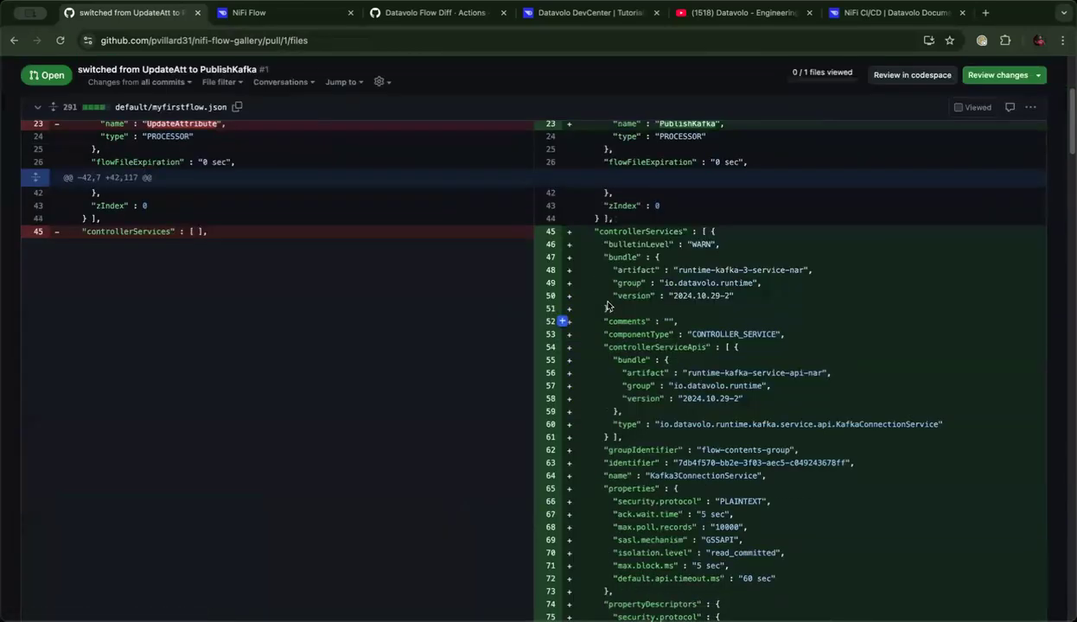
Read through the rest of the raw JSON diff of default/myfirstflow.json, including the controller service and processor property changes.
scroll(444, 300, "down", 20)
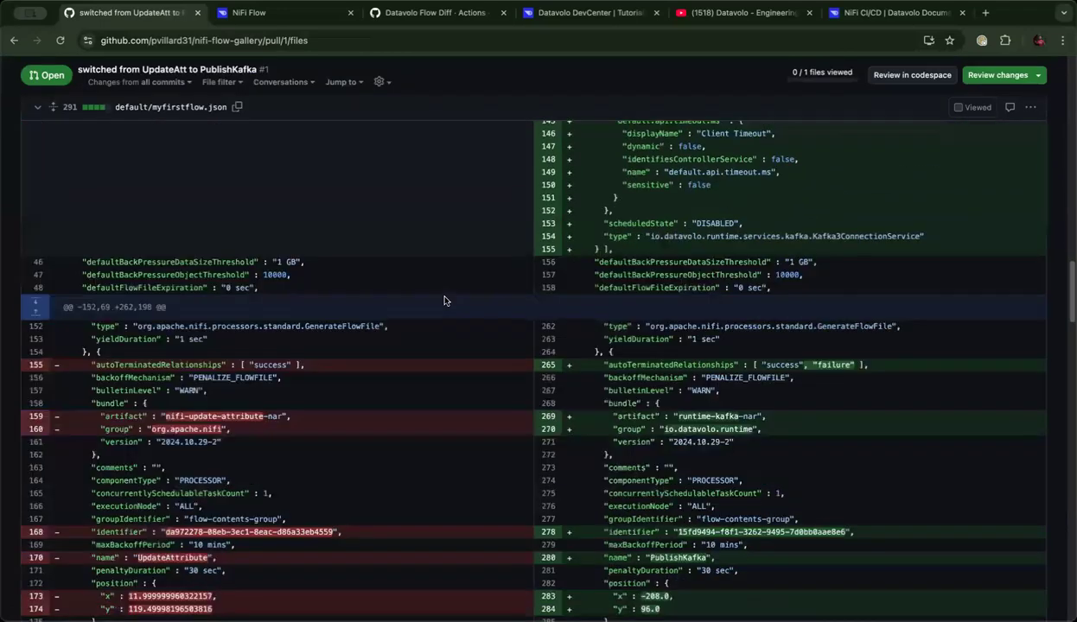
scroll(445, 301, "down", 5)
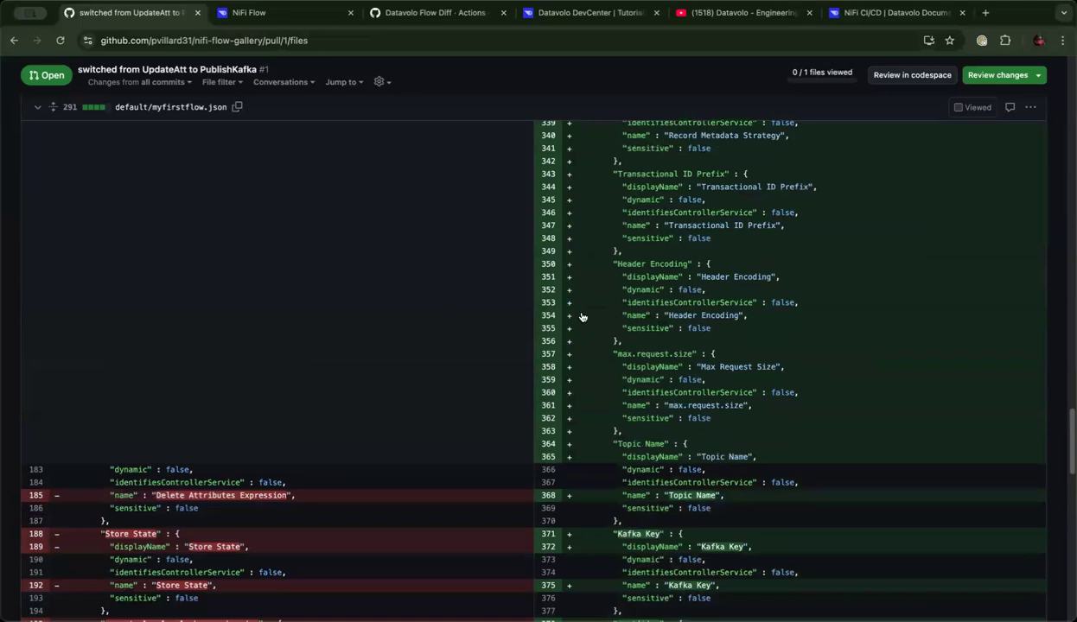
scroll(567, 319, "up", 20)
scroll(671, 324, "up", 12)
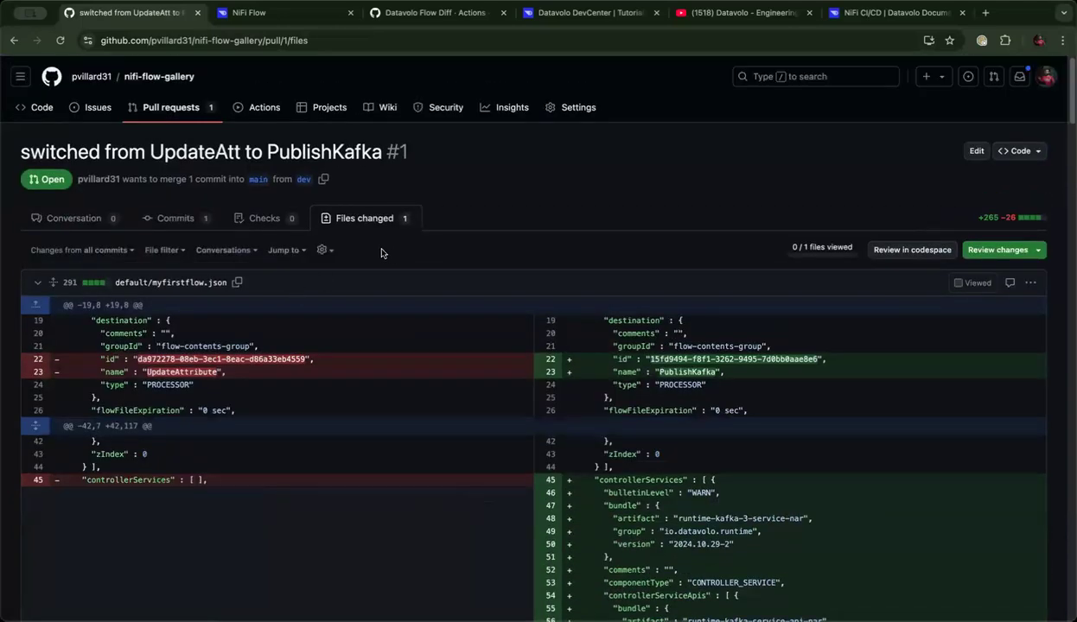
Open the pull request's conversation and examine the Datavolo NiFi Flow Diff comment for myfirstflow along with the merge checks.
left_click(76, 219)
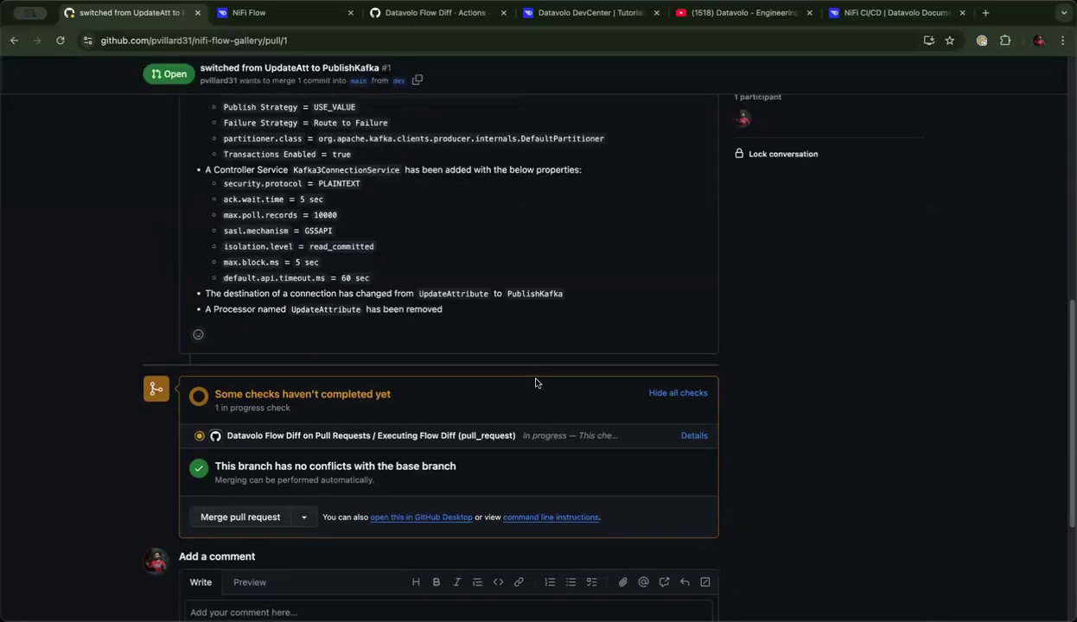
scroll(536, 383, "up", 2)
scroll(532, 379, "up", 4)
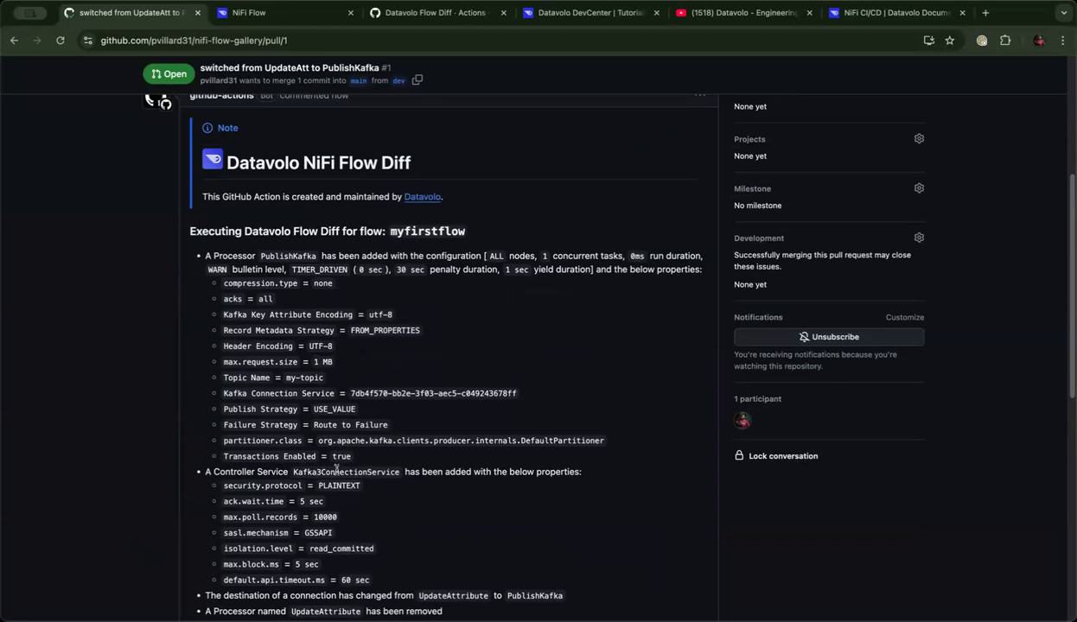
scroll(430, 449, "down", 1)
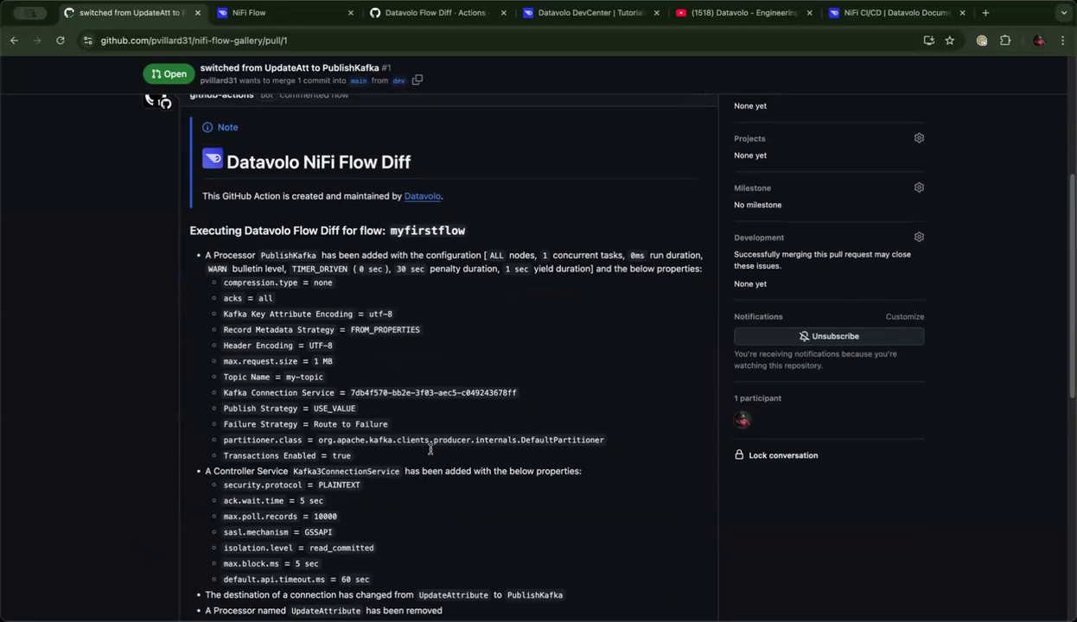
scroll(427, 448, "down", 2)
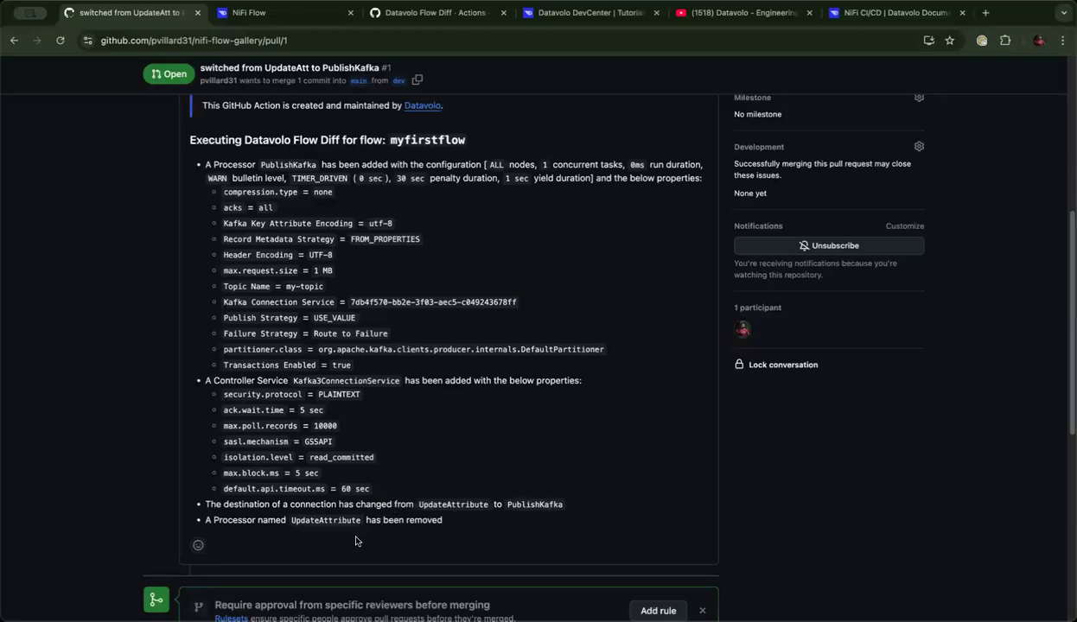
scroll(508, 422, "up", 2)
scroll(506, 427, "down", 5)
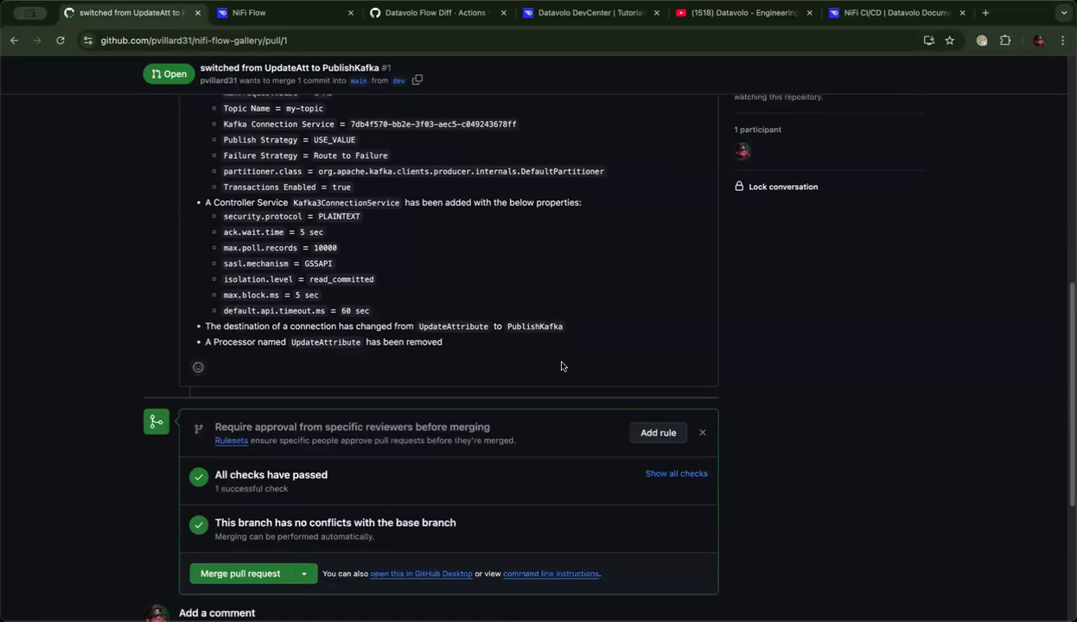
scroll(561, 367, "up", 2)
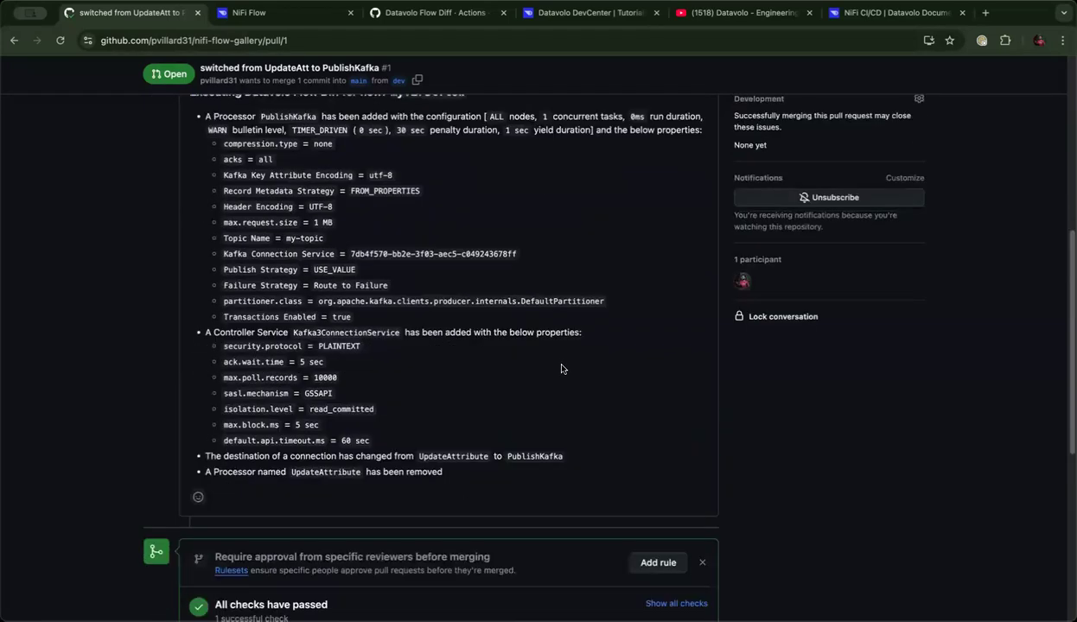
scroll(561, 369, "up", 5)
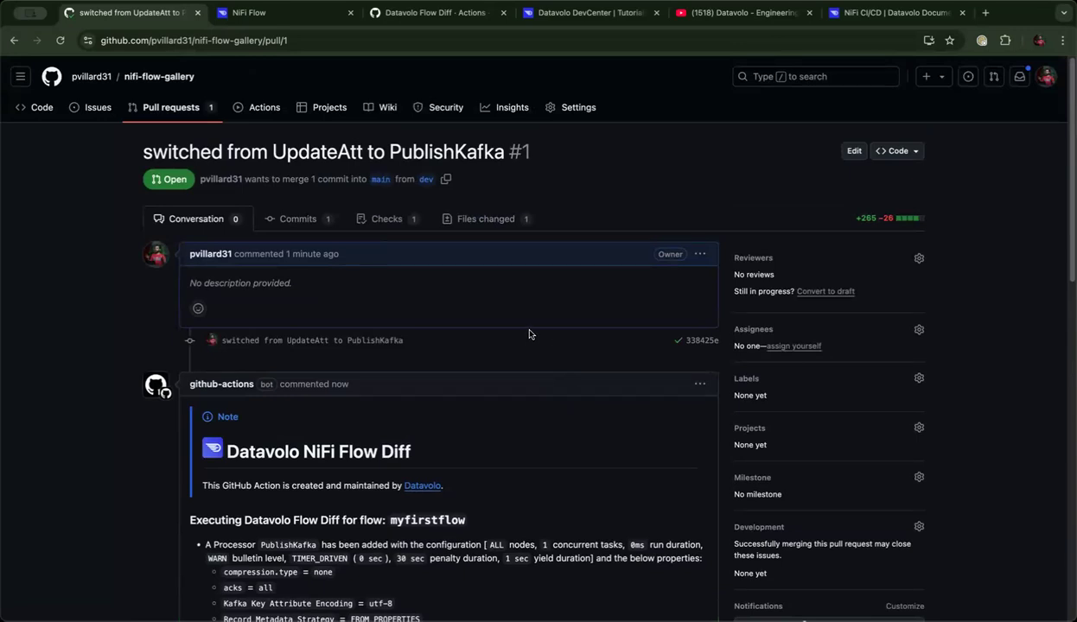
Compare the pull request's raw changed files with the PublishKafka configuration described in the Flow Diff comment.
left_click(498, 219)
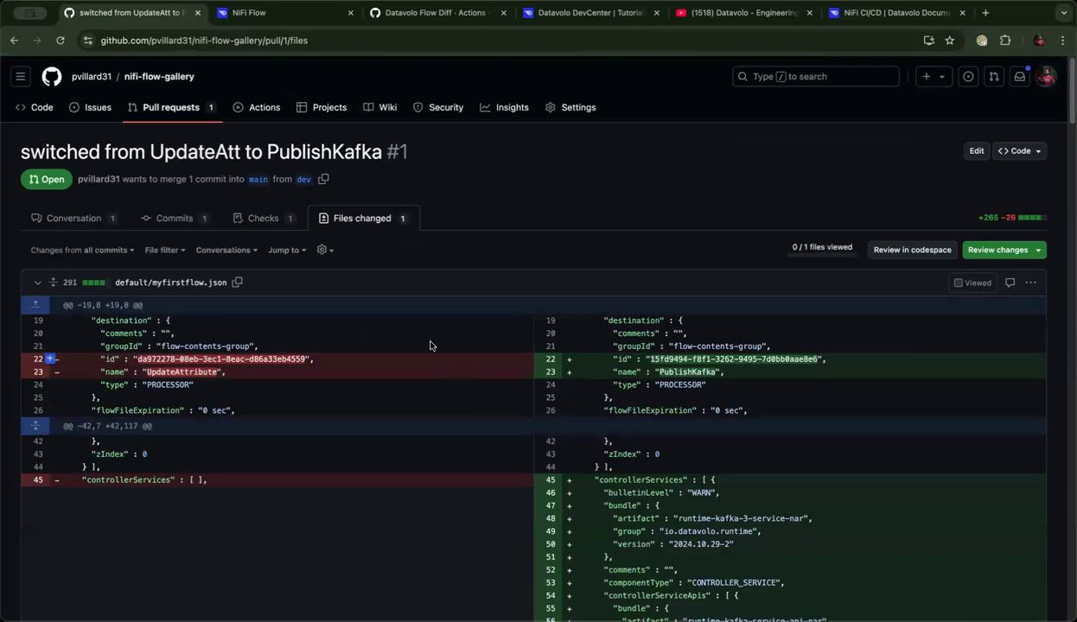
left_click(73, 219)
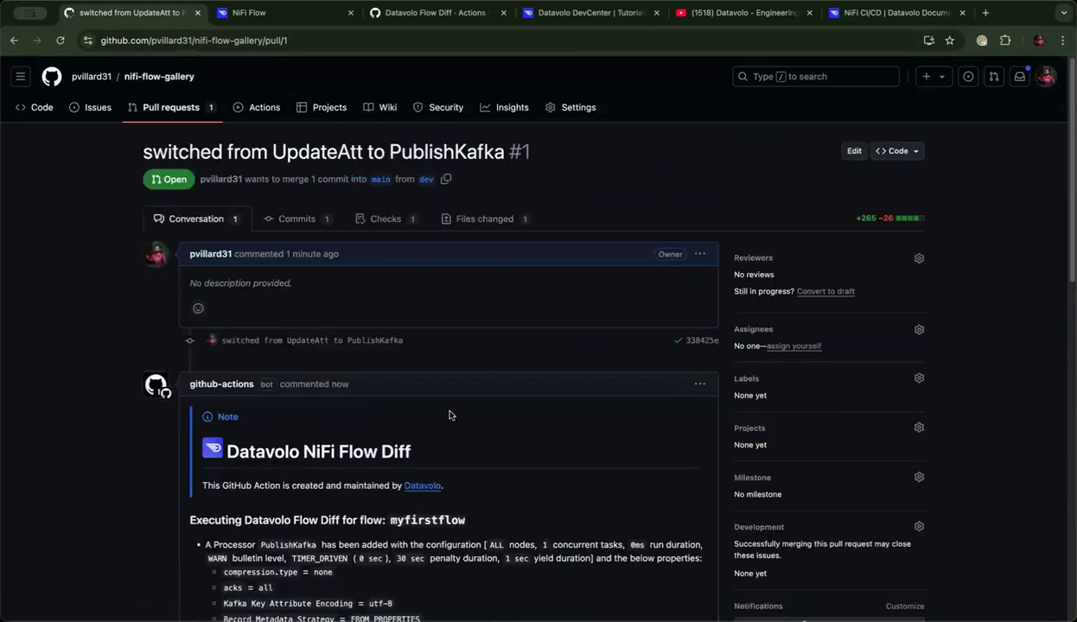
scroll(449, 416, "down", 5)
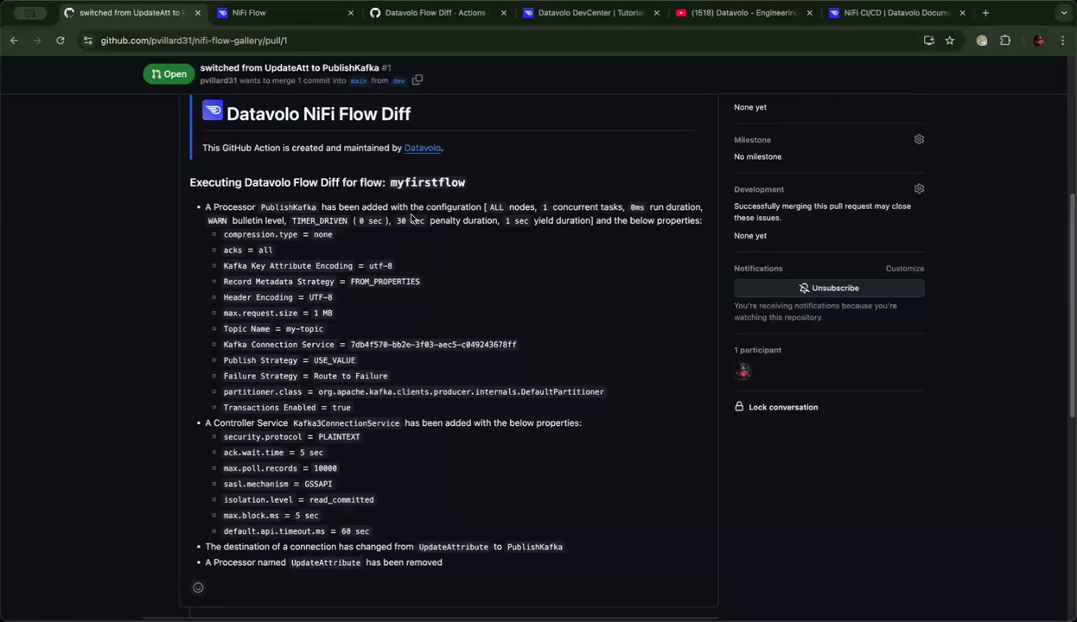
left_click_drag(541, 206, 602, 216)
left_click(482, 298)
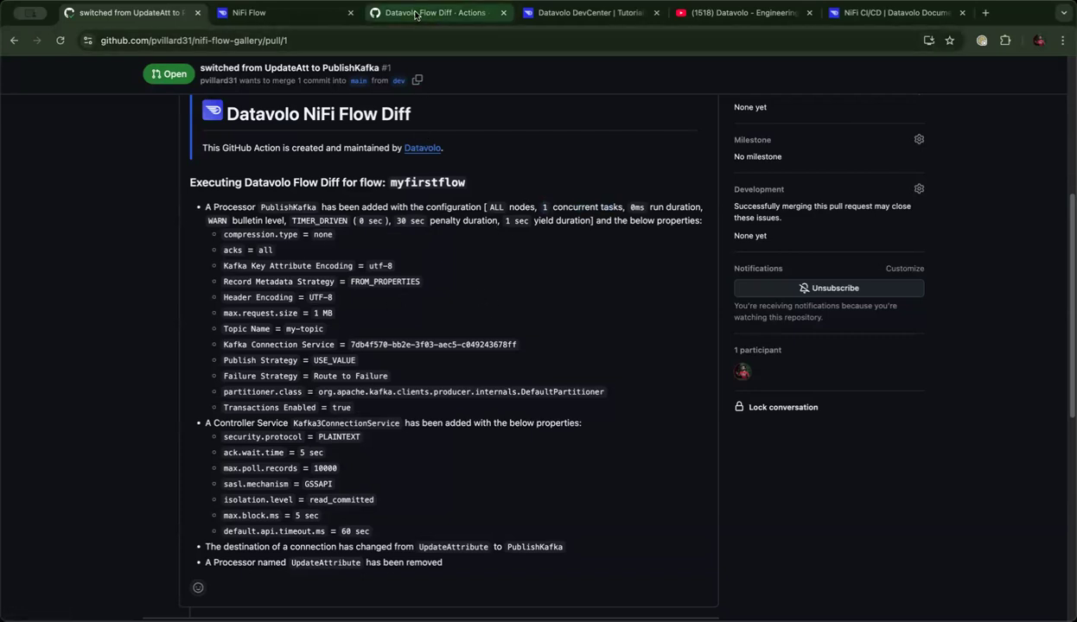
Switch to the NiFi flow and set the PublishKafka processor's concurrent tasks to 2, applying the change.
left_click(273, 13)
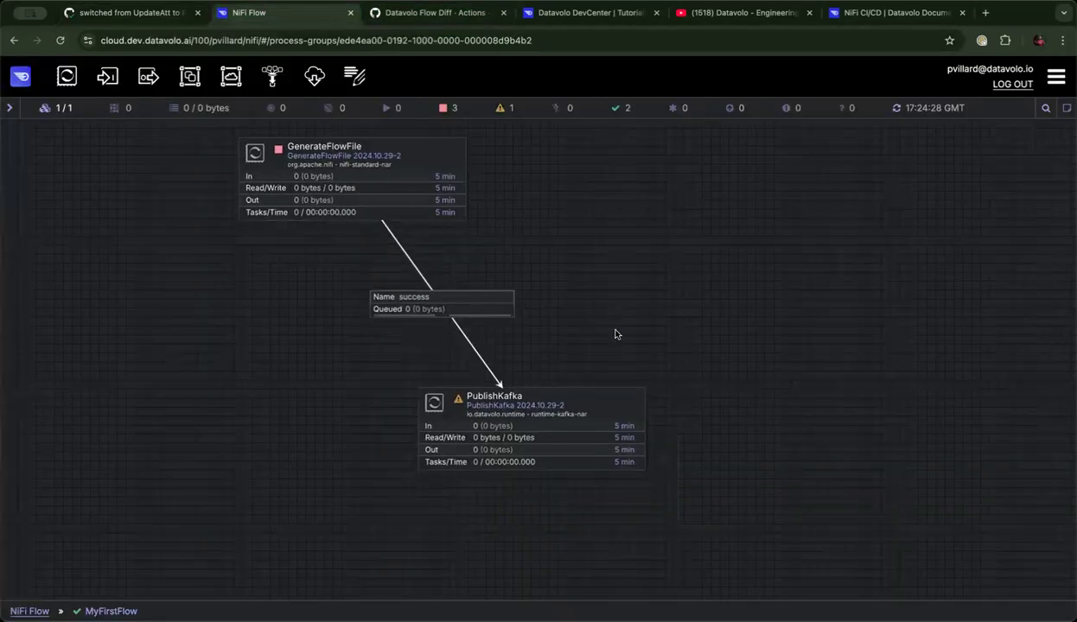
double_click(562, 442)
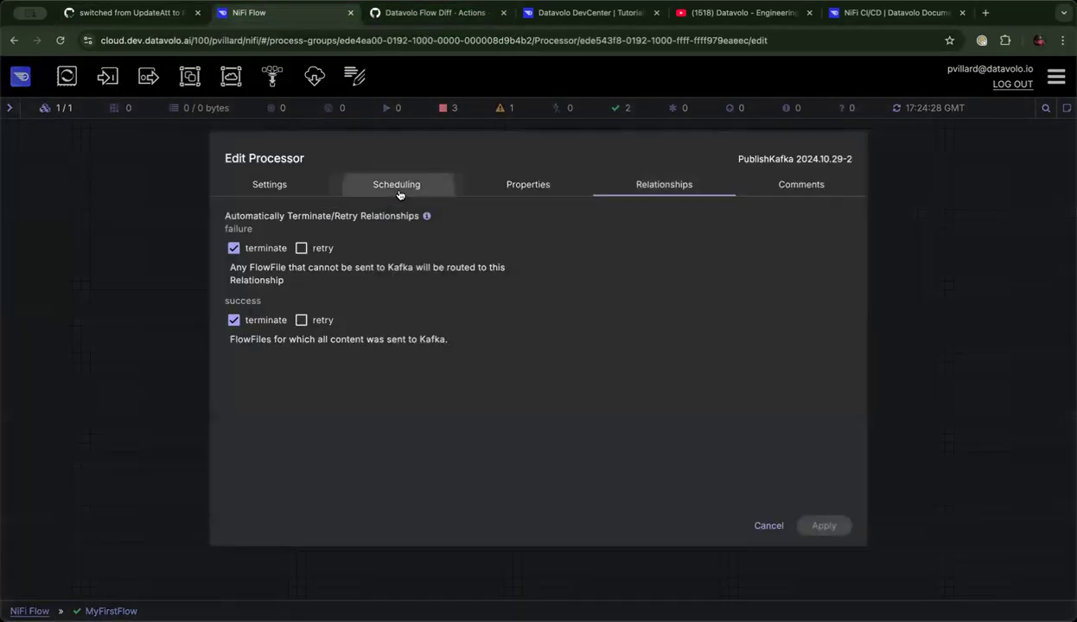
left_click(395, 185)
left_click(283, 259)
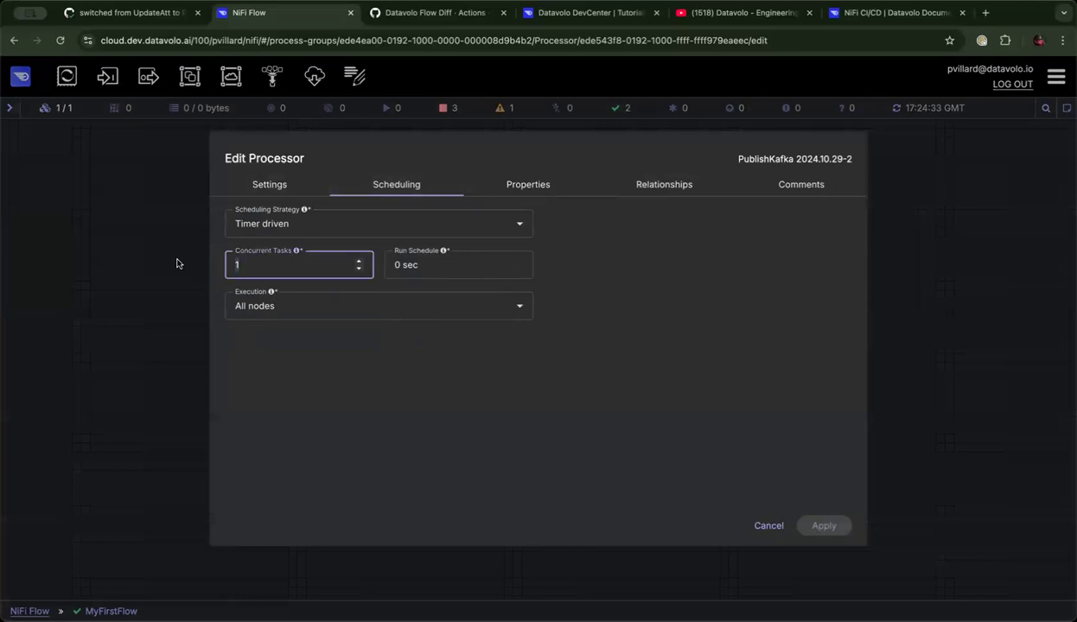
key("Up")
left_click(823, 526)
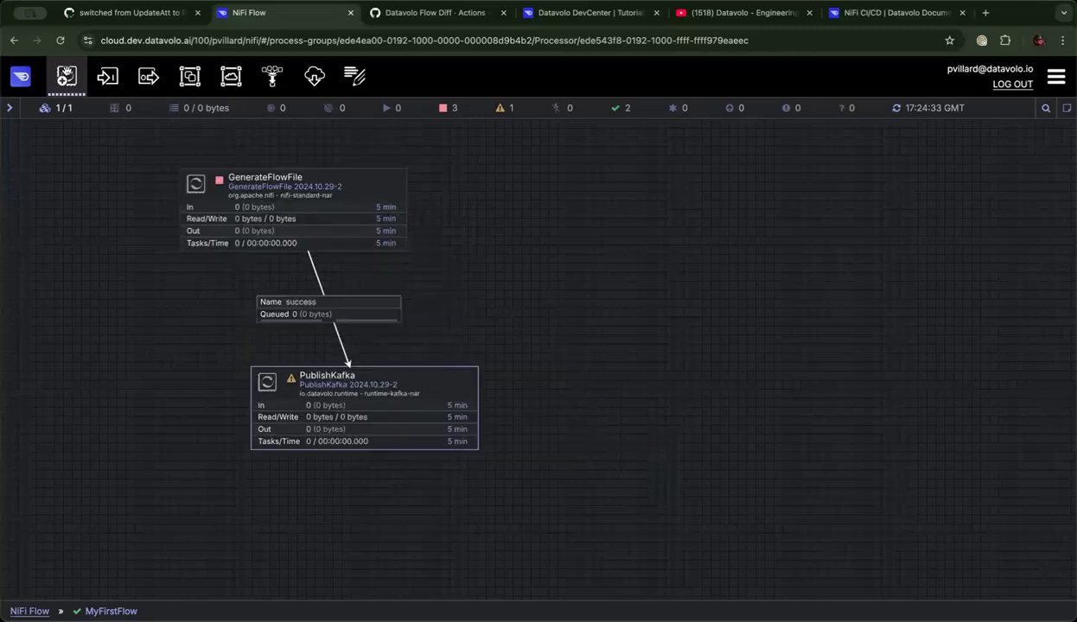
Add a PutEmail processor to the canvas beside PublishKafka.
left_click_drag(66, 76, 780, 370)
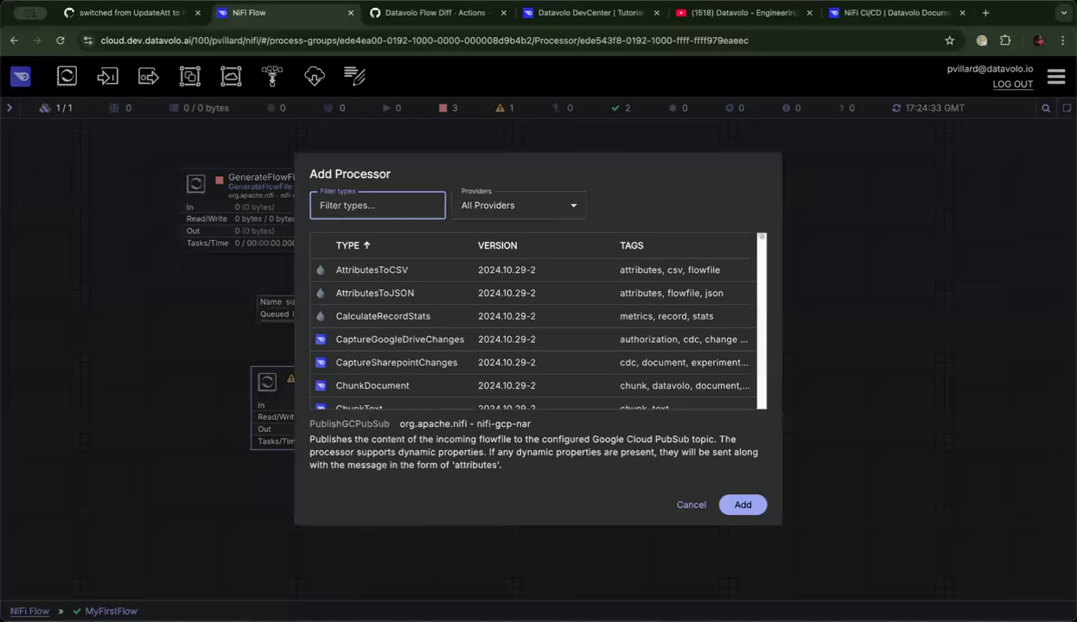
type("putemail")
left_click(742, 505)
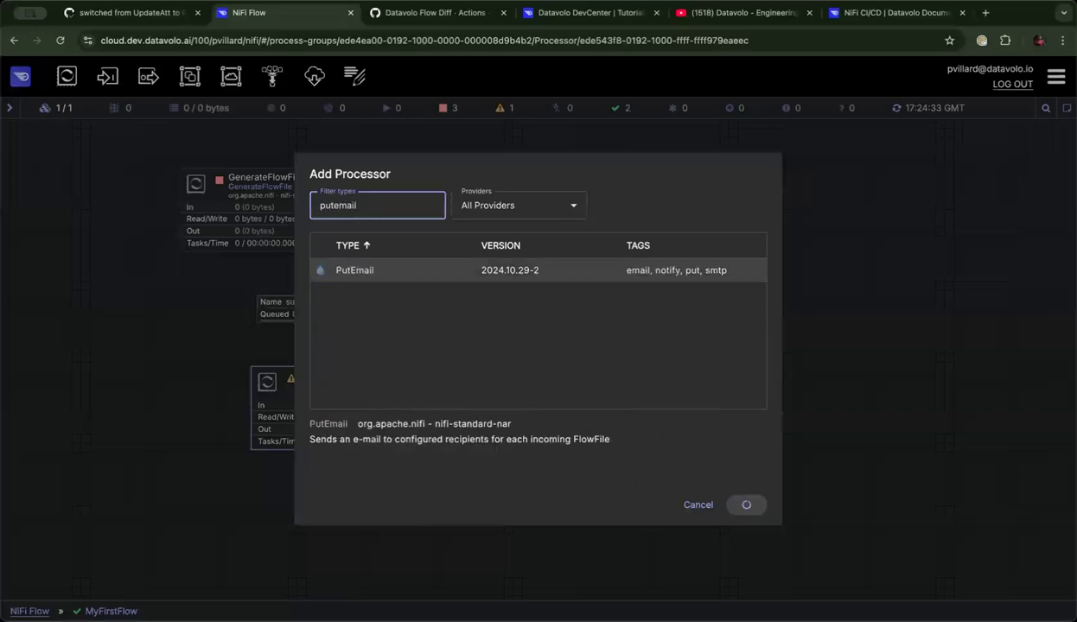
Connect PublishKafka to PutEmail through the failure relationship.
left_click_drag(363, 414, 907, 427)
left_click(344, 327)
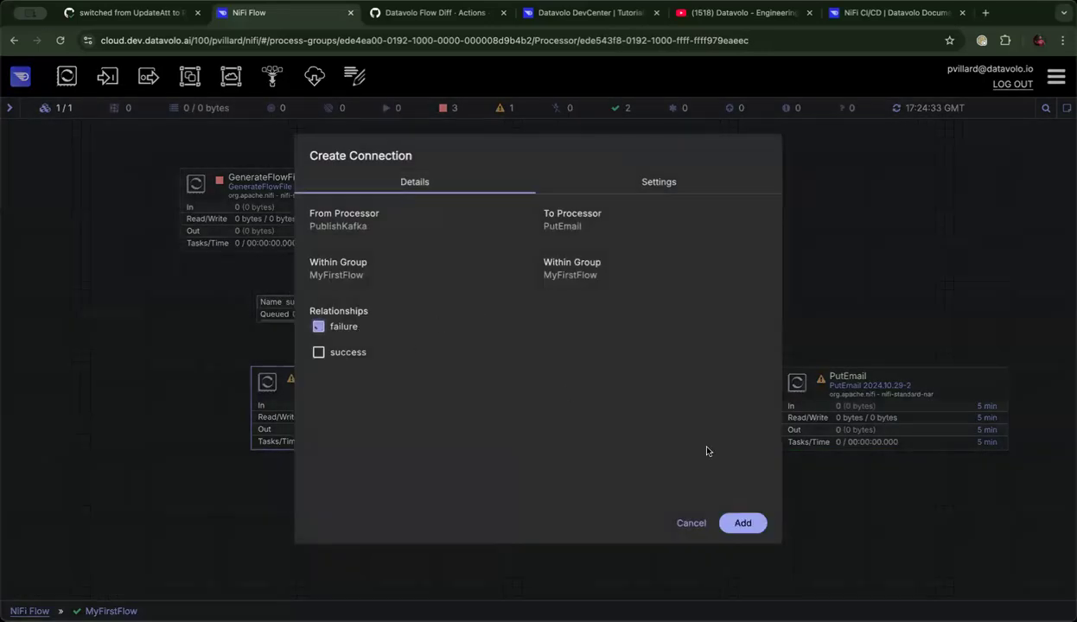
left_click(742, 523)
Refresh the process group and commit its local changes to the dev branch with the version comment "added failure handling on publishkafka".
left_click_drag(644, 280, 645, 307)
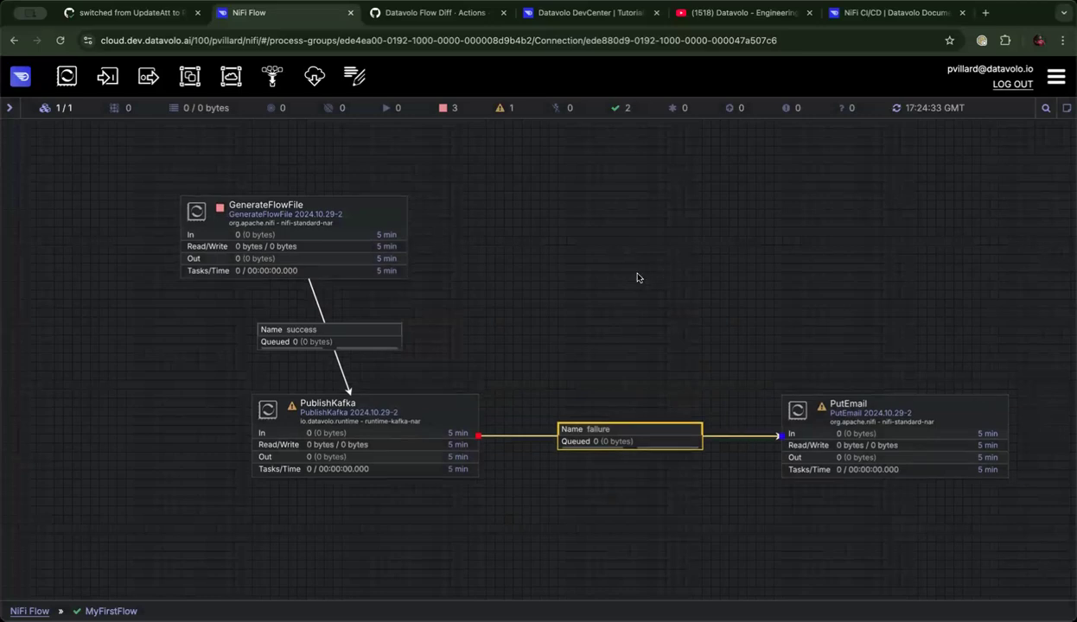
scroll(588, 255, "right", 5)
right_click(529, 235)
mouse_move(645, 333)
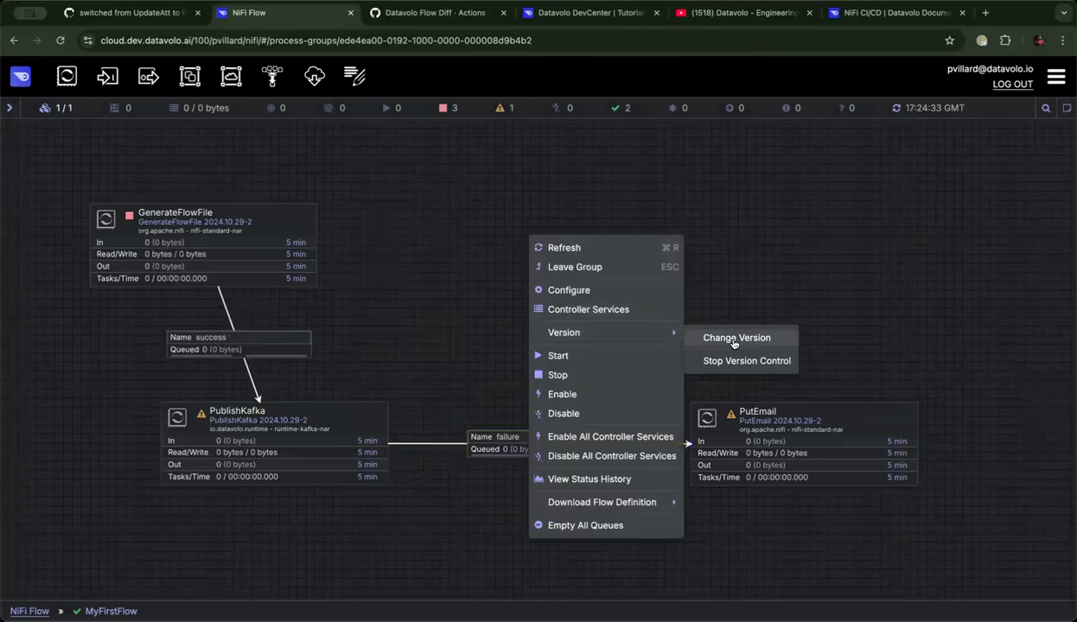
right_click(496, 290)
left_click(543, 280)
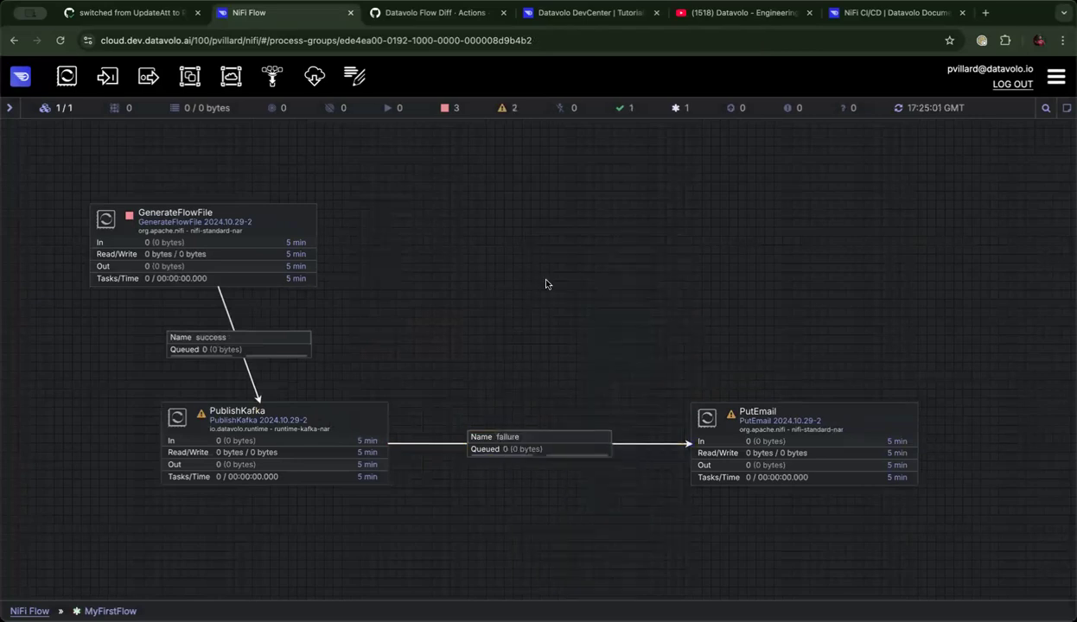
right_click(543, 280)
mouse_move(668, 384)
left_click(734, 379)
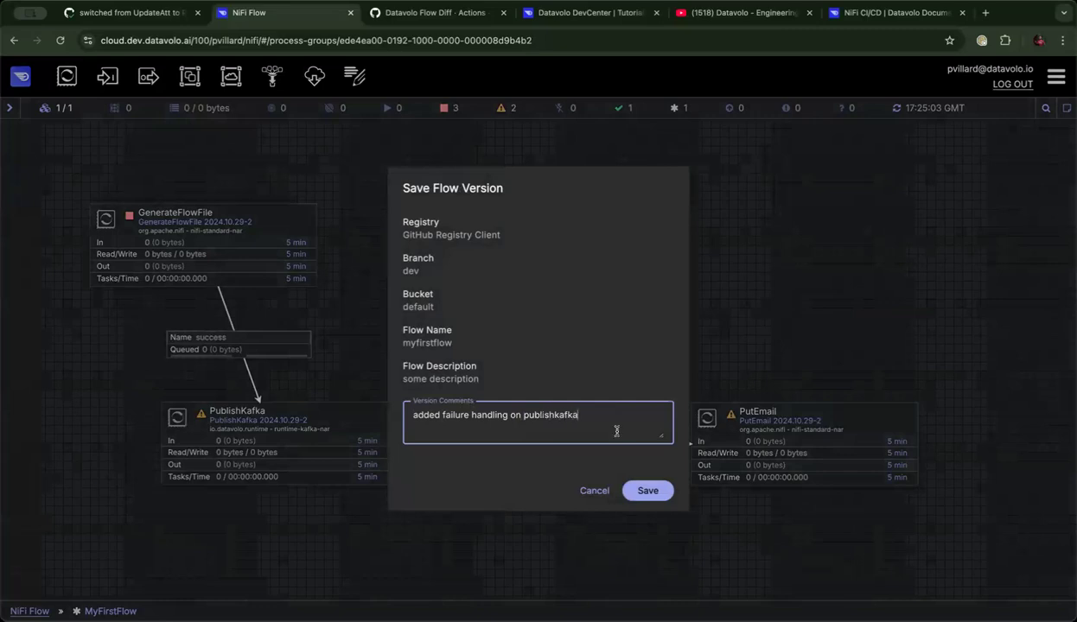
left_click(647, 490)
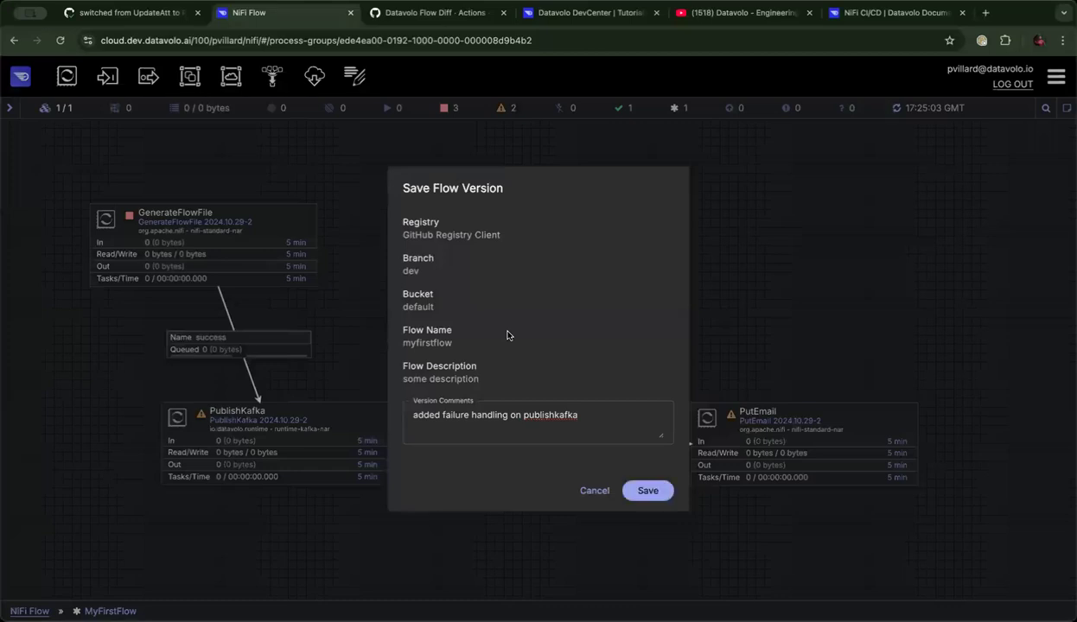
Switch to the GitHub pull request and examine the new Flow Diff comment posted for the "added failure handling on publishkafka" commit.
left_click(130, 13)
scroll(288, 509, "down", 3)
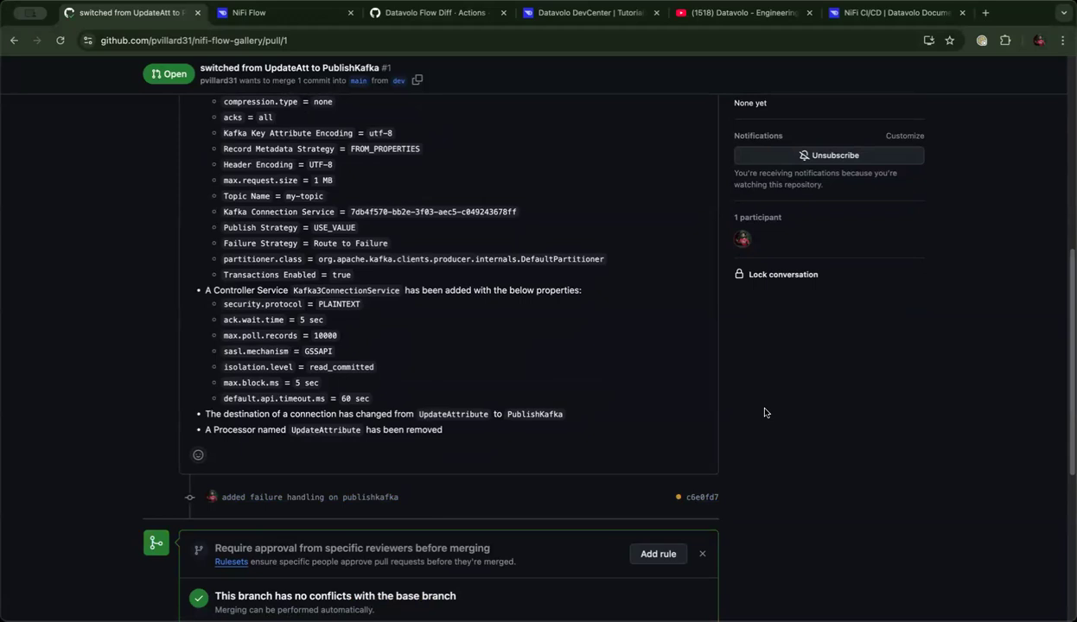
scroll(538, 355, "up", 3)
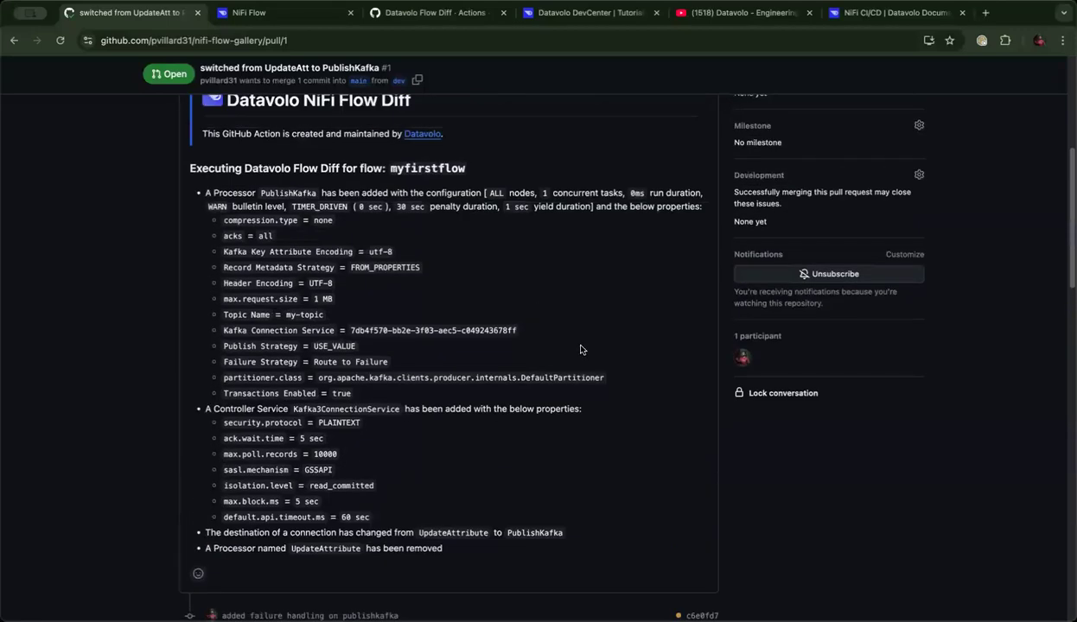
scroll(580, 350, "down", 6)
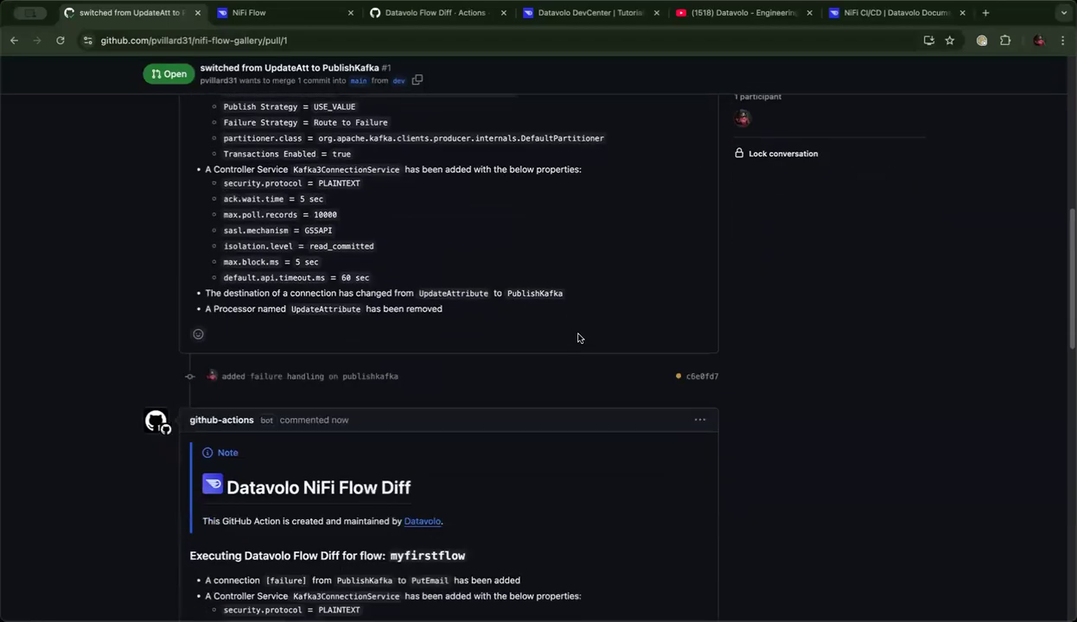
scroll(579, 338, "down", 5)
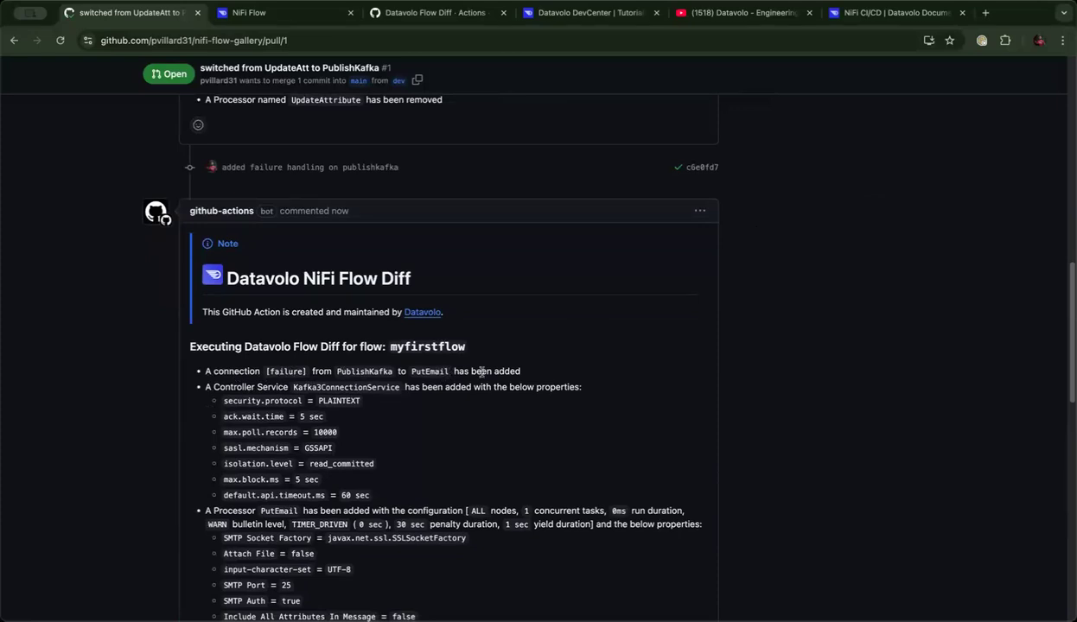
scroll(421, 401, "down", 6)
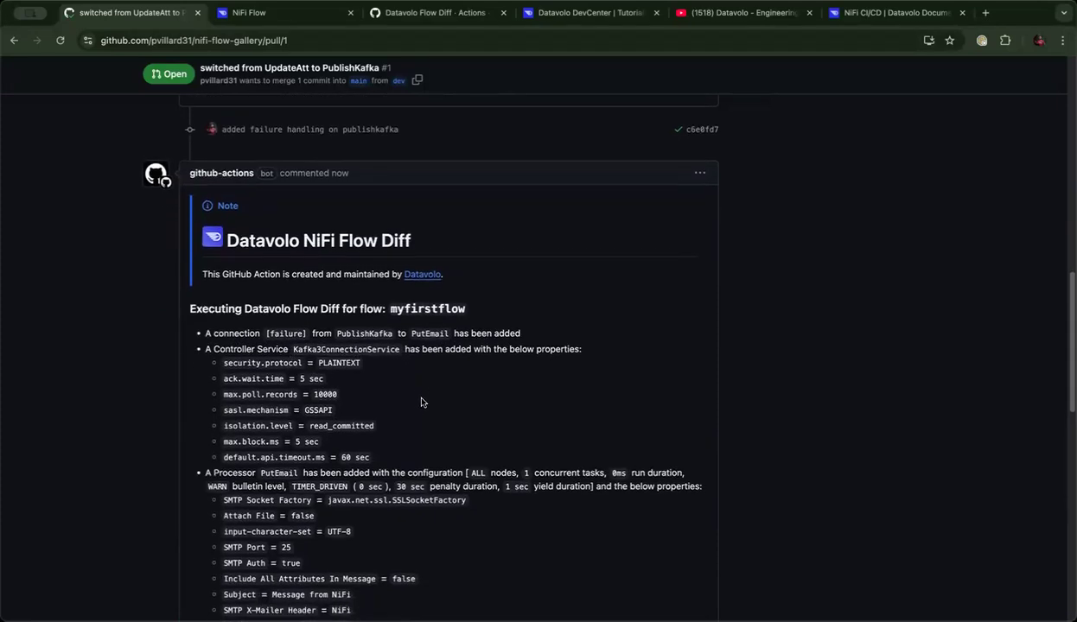
scroll(501, 328, "down", 3)
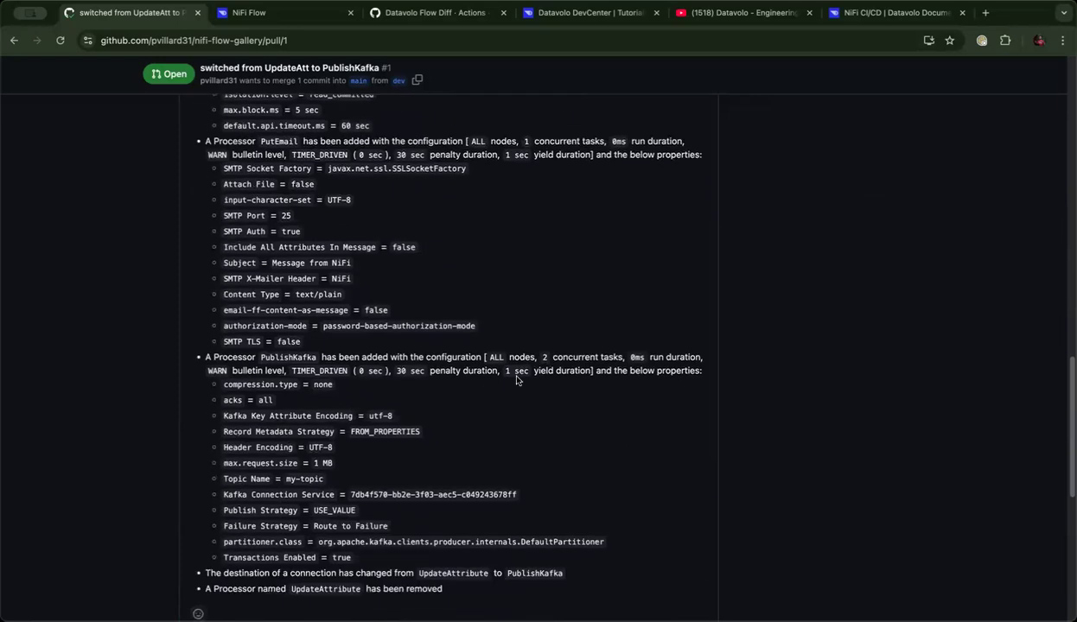
scroll(571, 406, "down", 3)
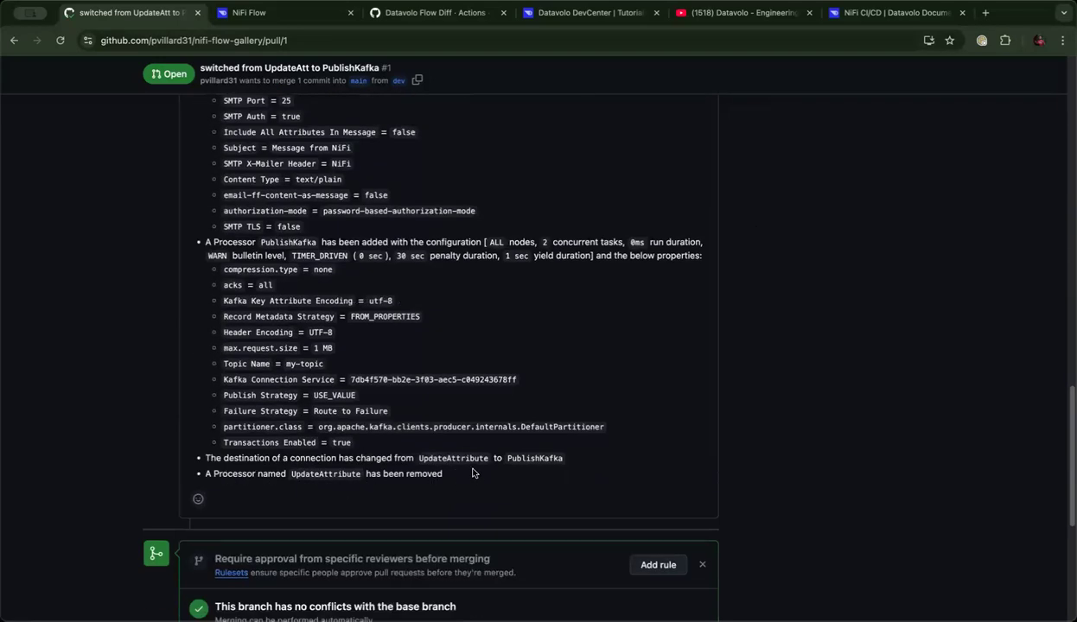
scroll(472, 473, "up", 12)
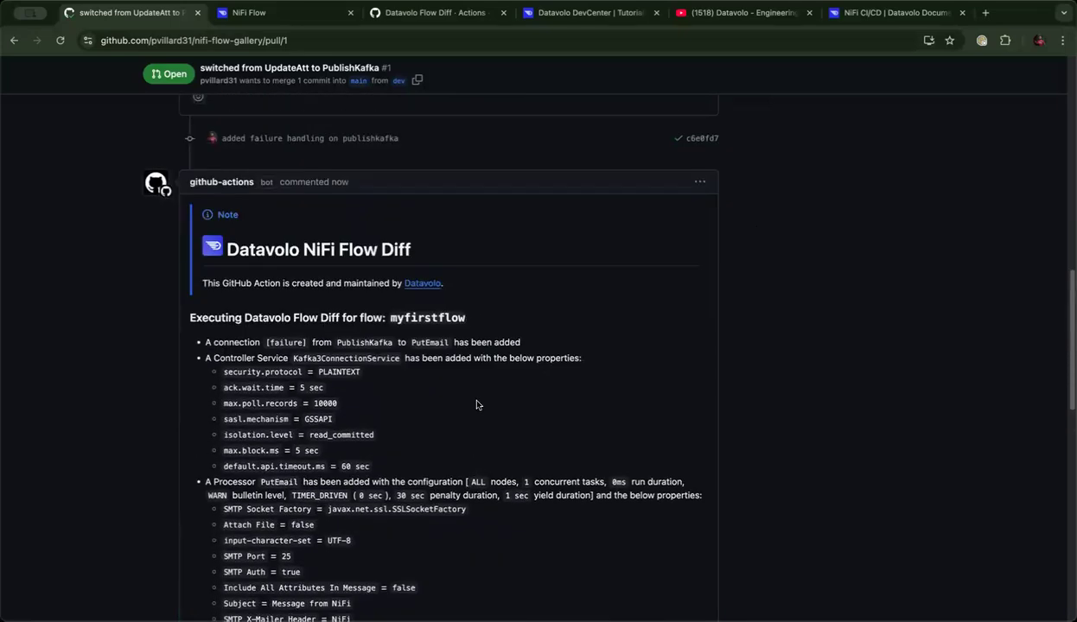
scroll(484, 399, "down", 6)
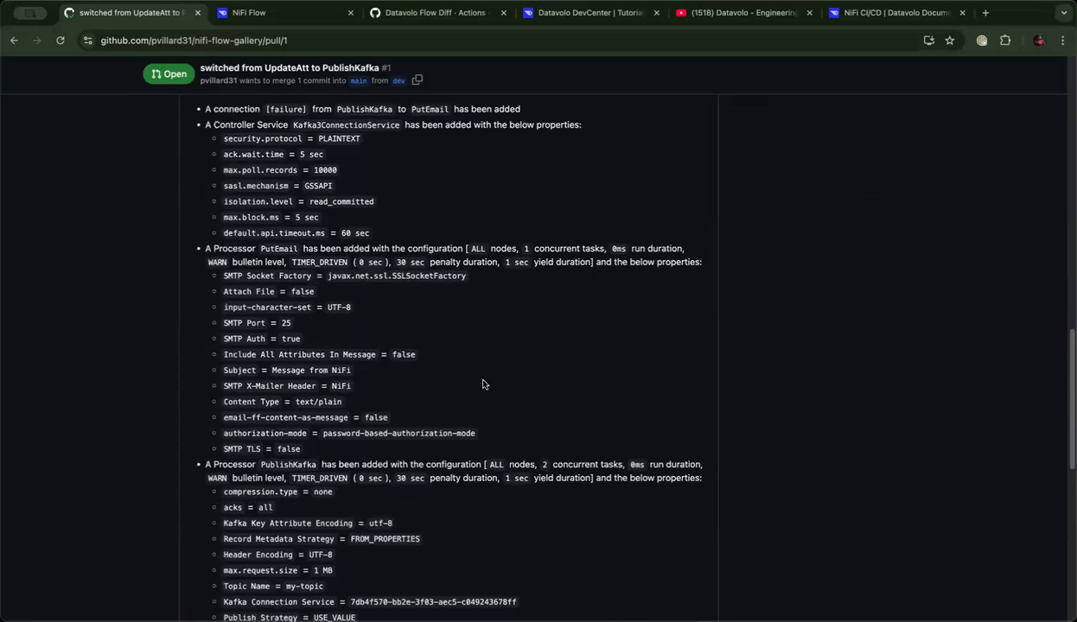
Squash and merge the "switched from UpdateAtt to PublishKafka" pull request from dev into main.
scroll(484, 384, "down", 1)
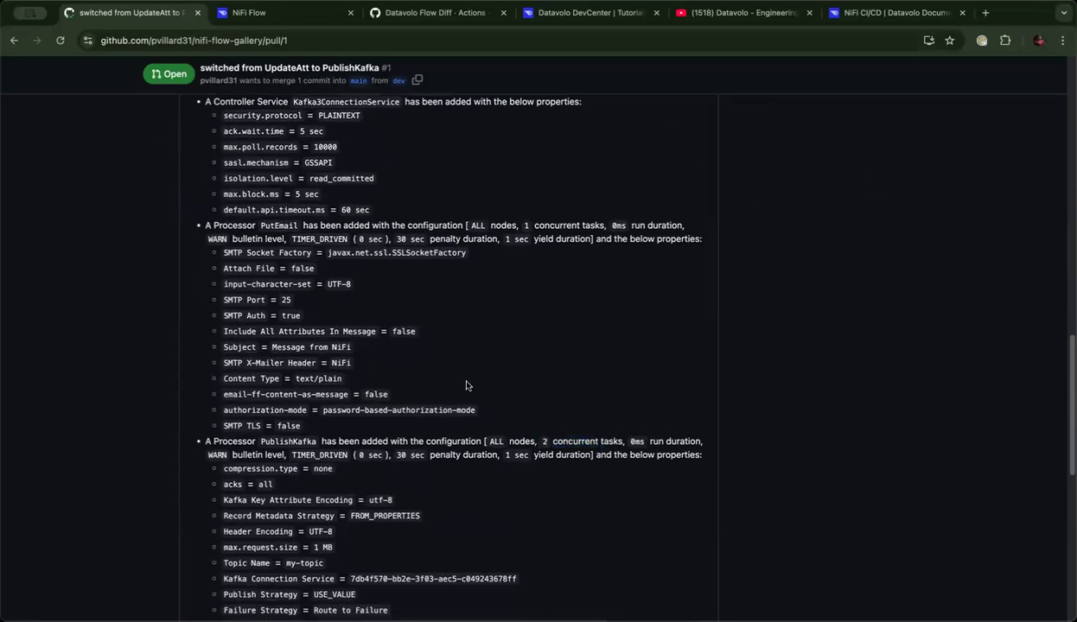
scroll(466, 386, "down", 8)
scroll(479, 343, "down", 6)
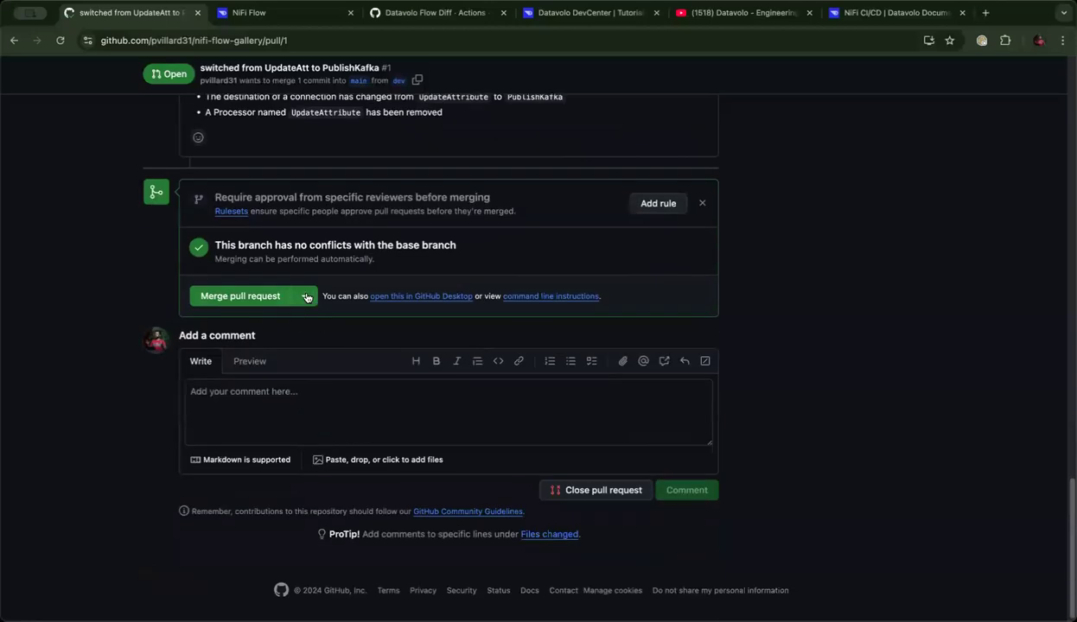
left_click(306, 298)
left_click(285, 369)
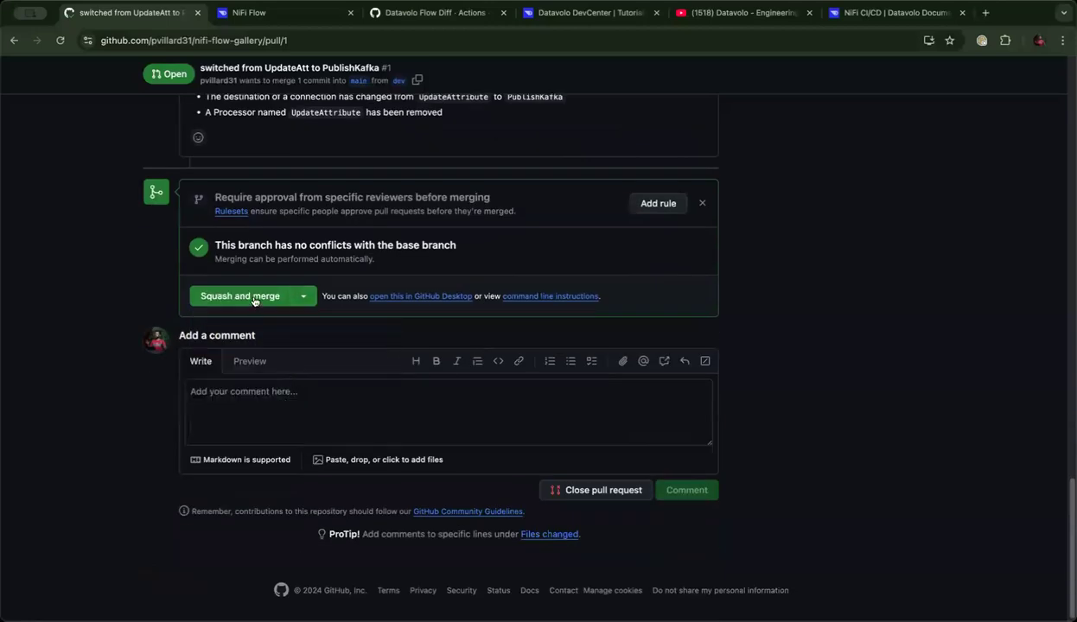
left_click(253, 298)
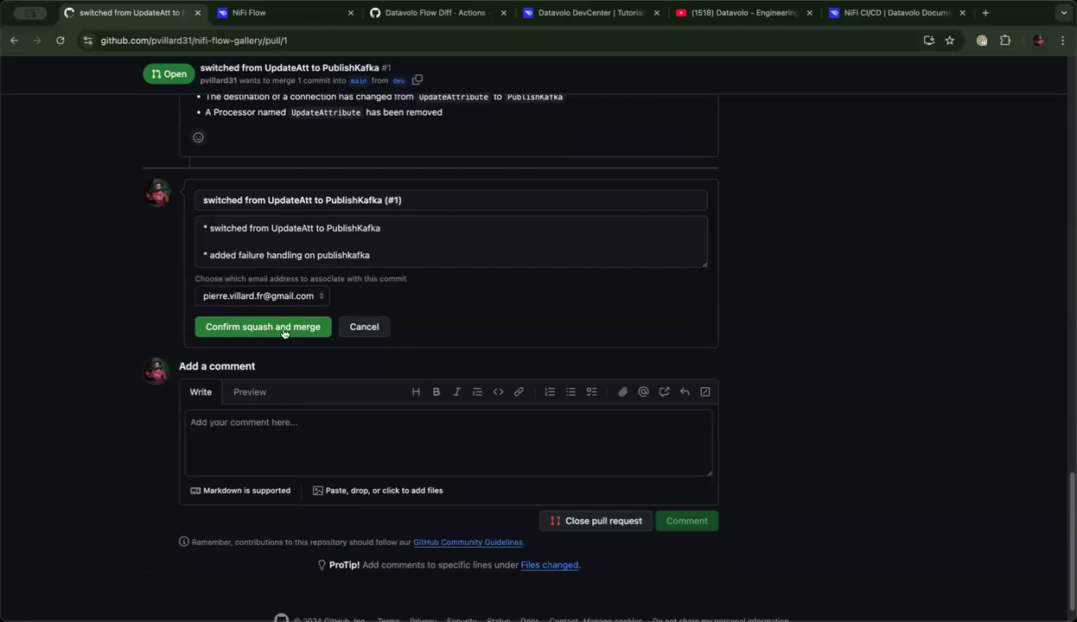
left_click(288, 328)
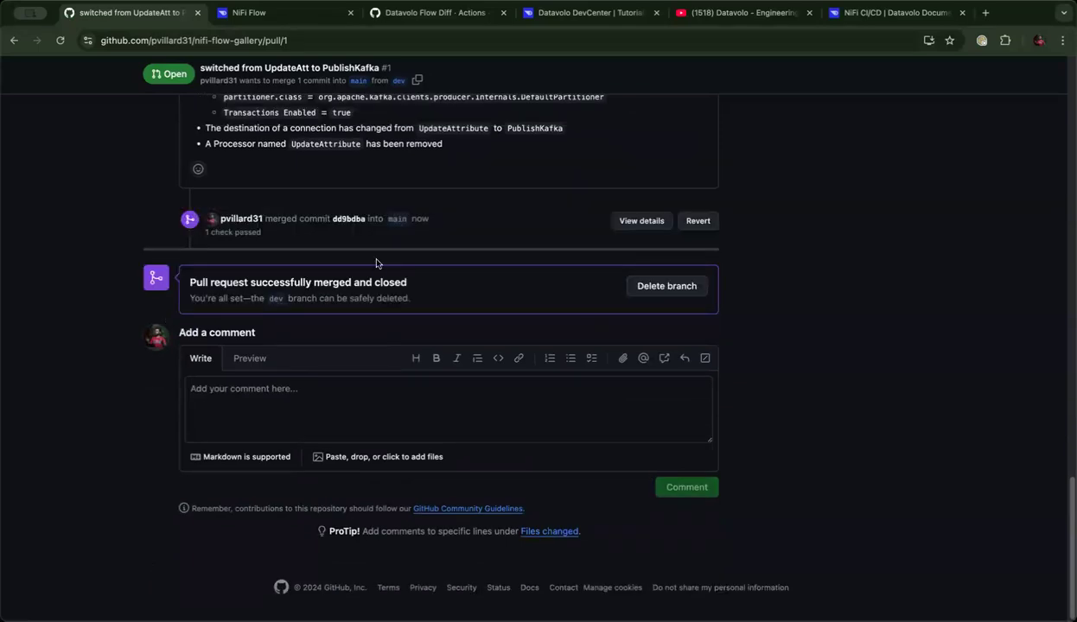
scroll(456, 268, "up", 10)
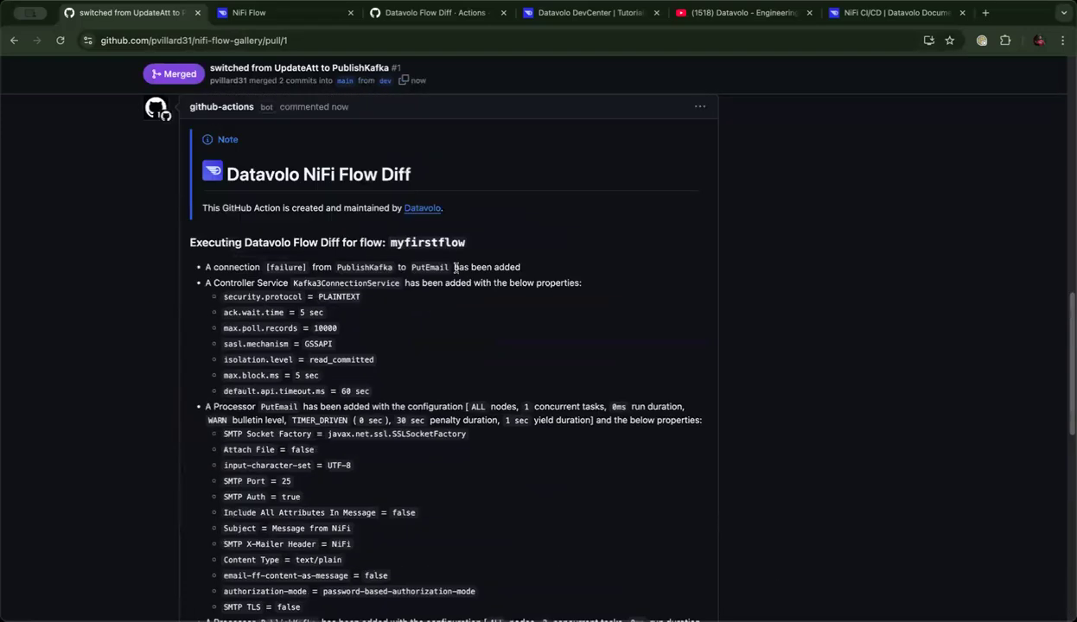
scroll(455, 268, "up", 5)
Switch to NiFi, return to the root NiFi Flow canvas, refresh it and check the version status of the main-branch MyFirstFlow group.
left_click(249, 12)
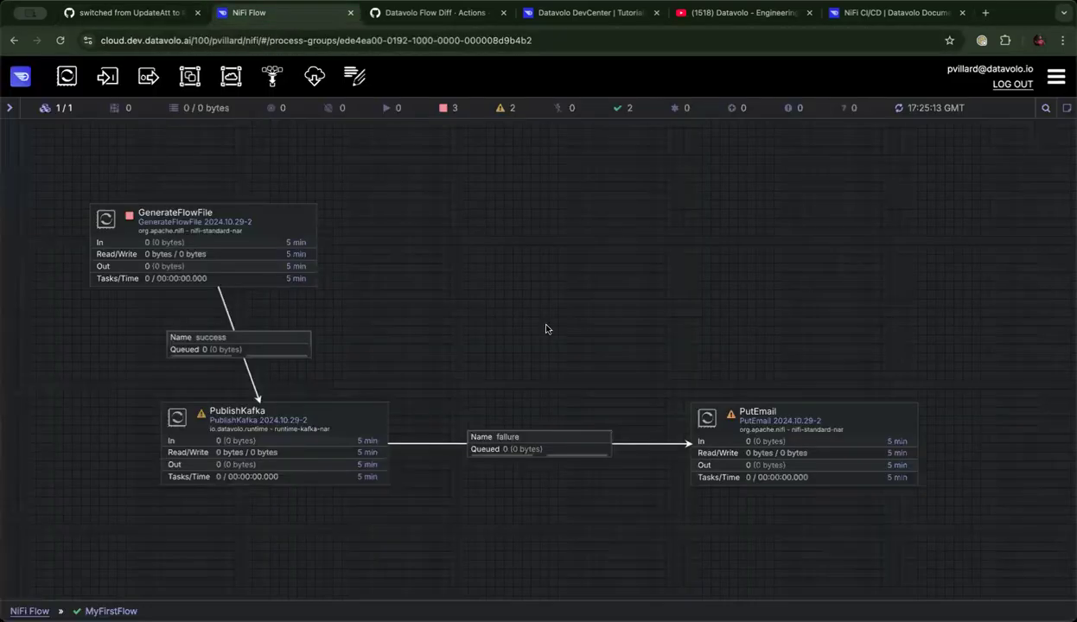
left_click(29, 611)
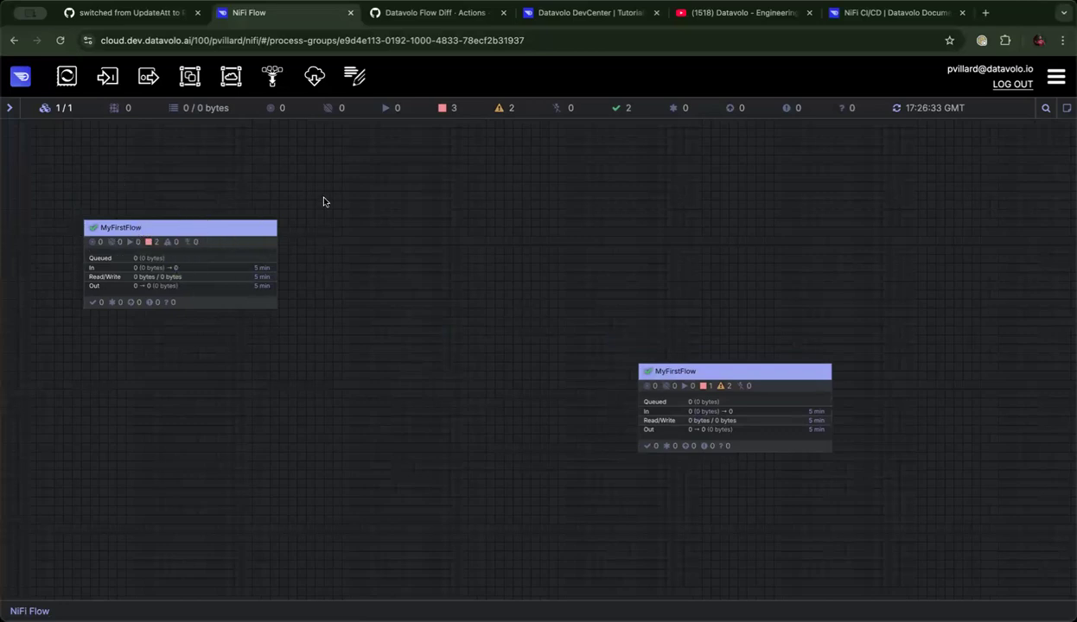
right_click(385, 210)
left_click(419, 217)
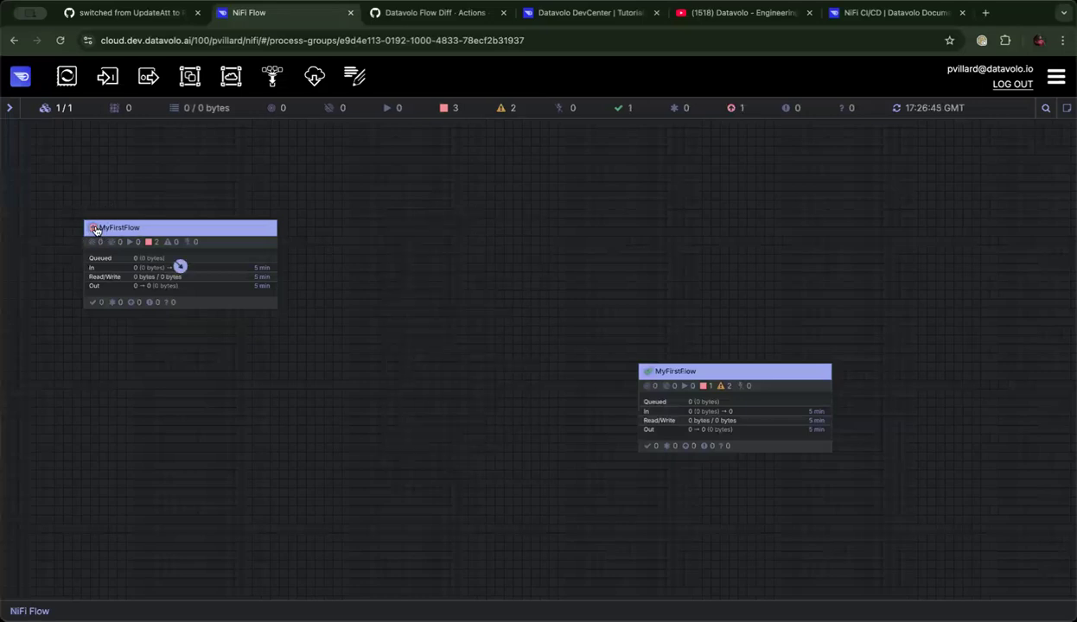
mouse_move(95, 229)
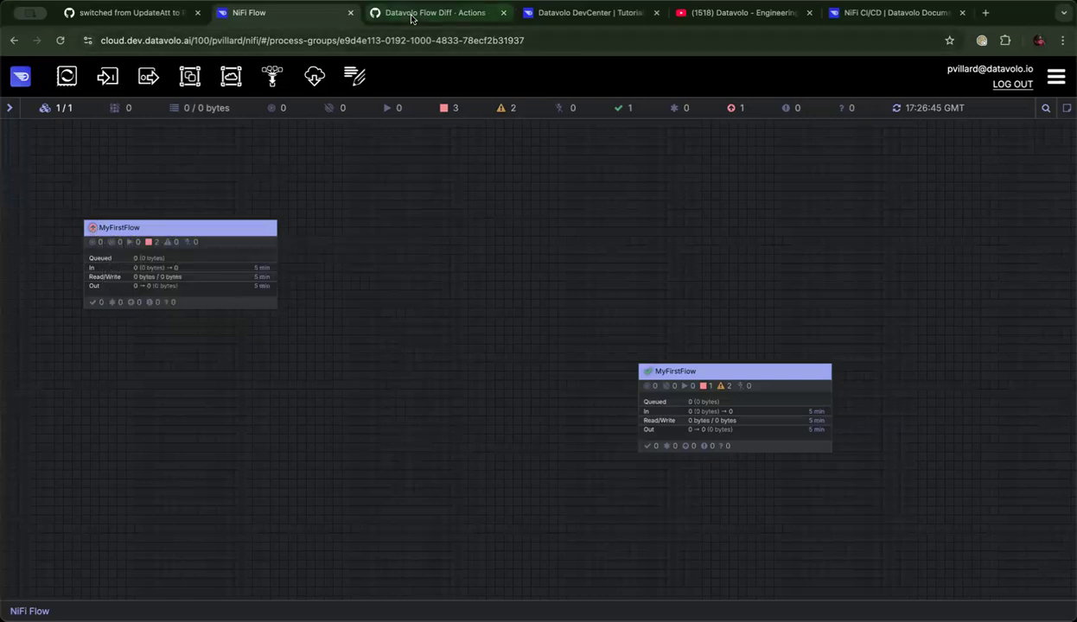
Delete the merged dev branch from the GitHub pull request and open the nifi-flow-gallery repository's code page.
left_click(130, 12)
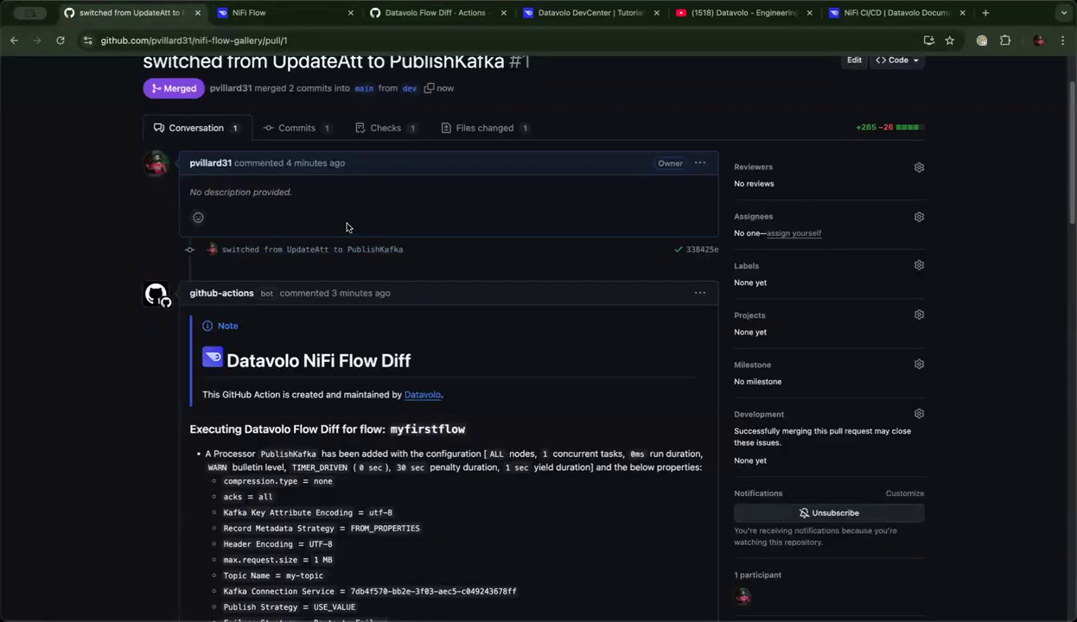
scroll(338, 221, "down", 10)
scroll(449, 222, "down", 5)
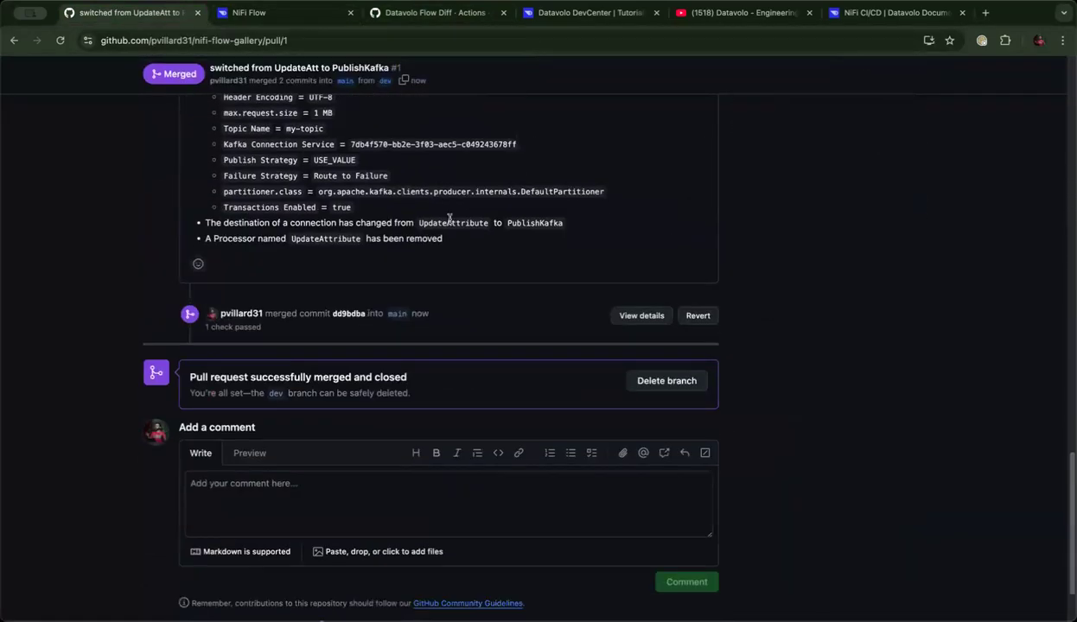
left_click(678, 386)
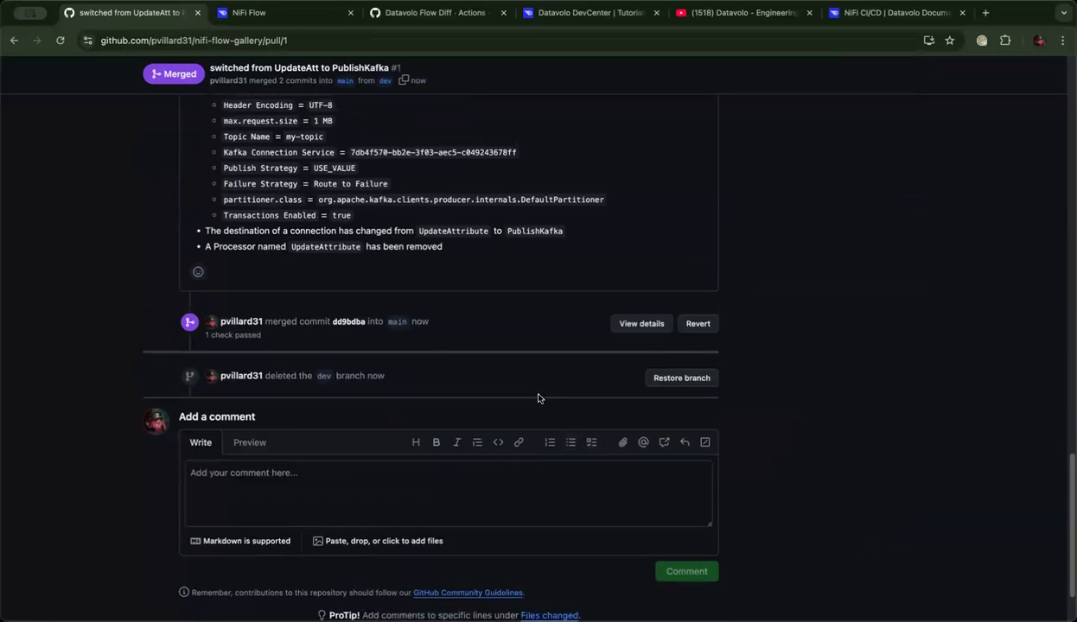
scroll(518, 381, "up", 15)
left_click(54, 106)
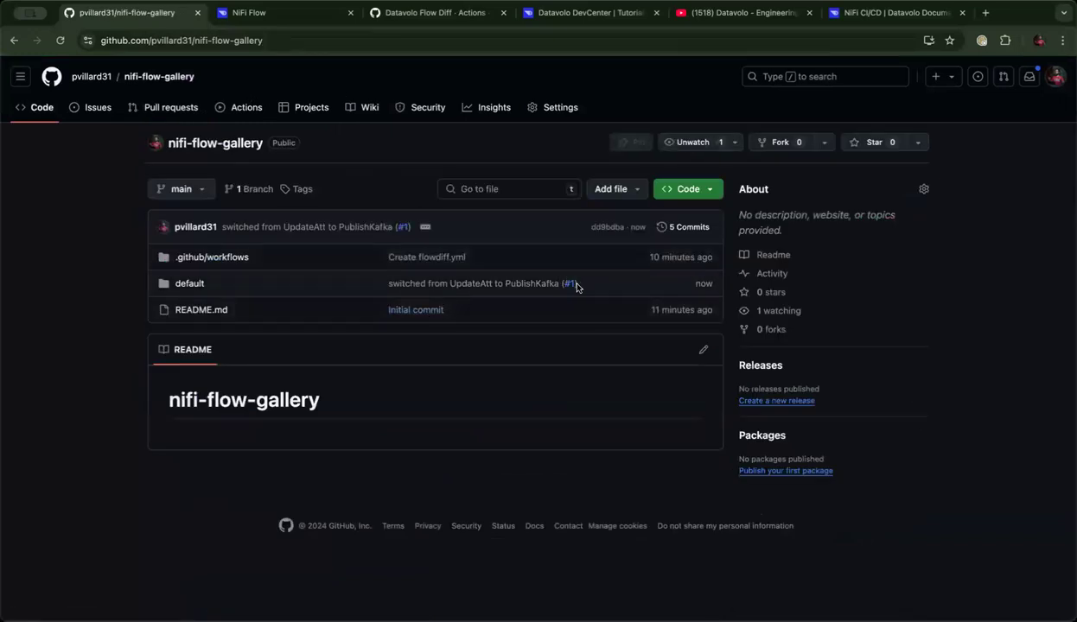
Switch back to NiFi, refresh the root canvas and move the dev-branch MyFirstFlow group closer to the main-branch one.
left_click(265, 14)
right_click(530, 337)
left_click(644, 354)
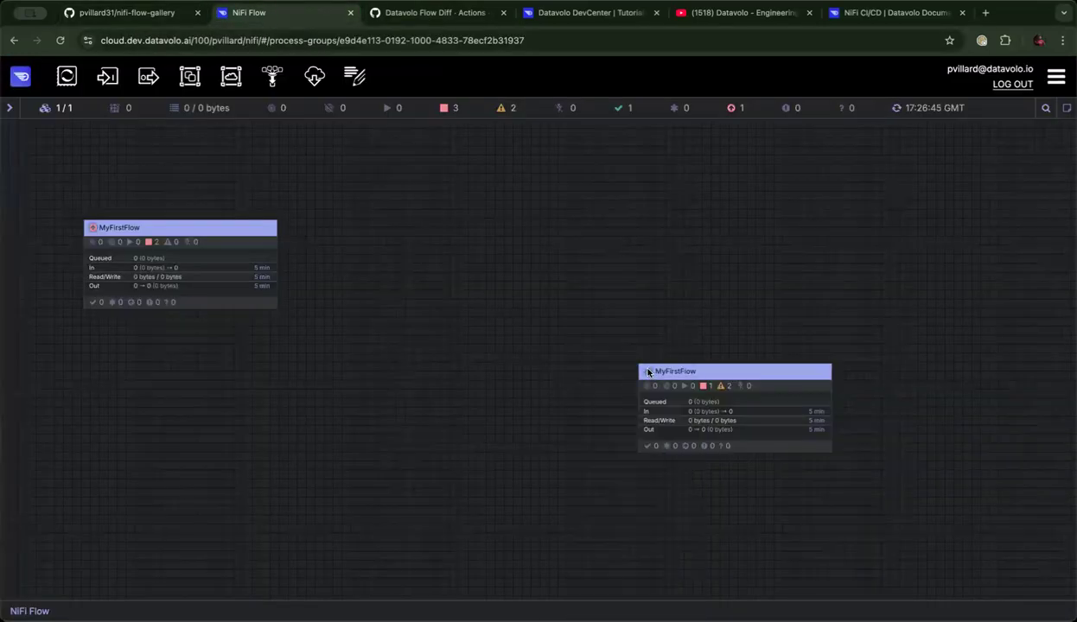
left_click_drag(718, 399, 553, 251)
left_click_drag(452, 267, 498, 298)
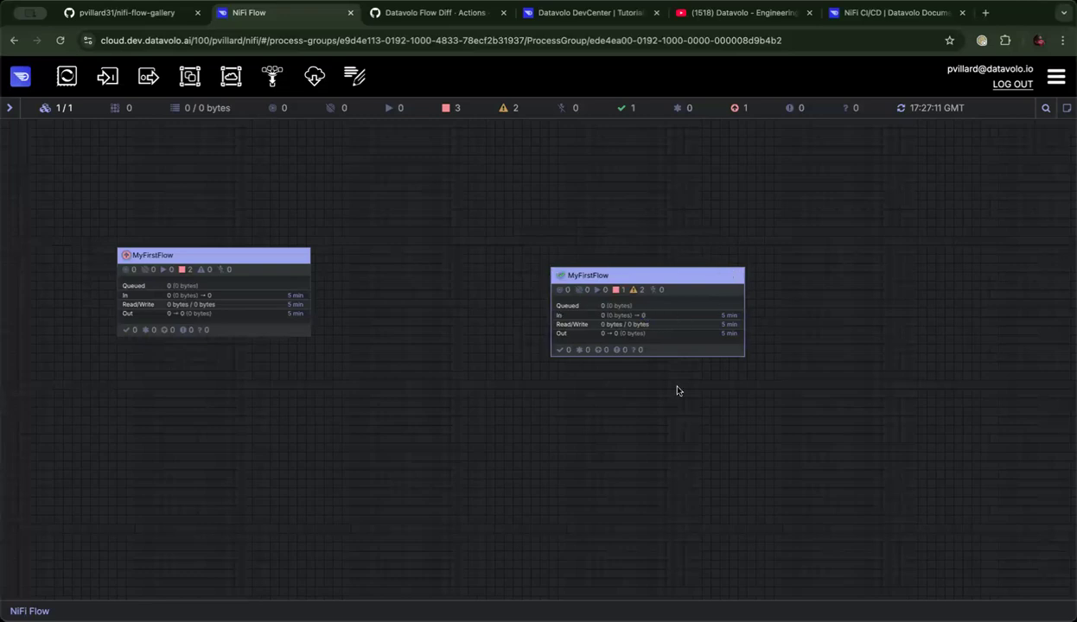
Refresh the root canvas repeatedly and check the version tracking status of the dev-branch MyFirstFlow group.
right_click(588, 216)
key("Escape")
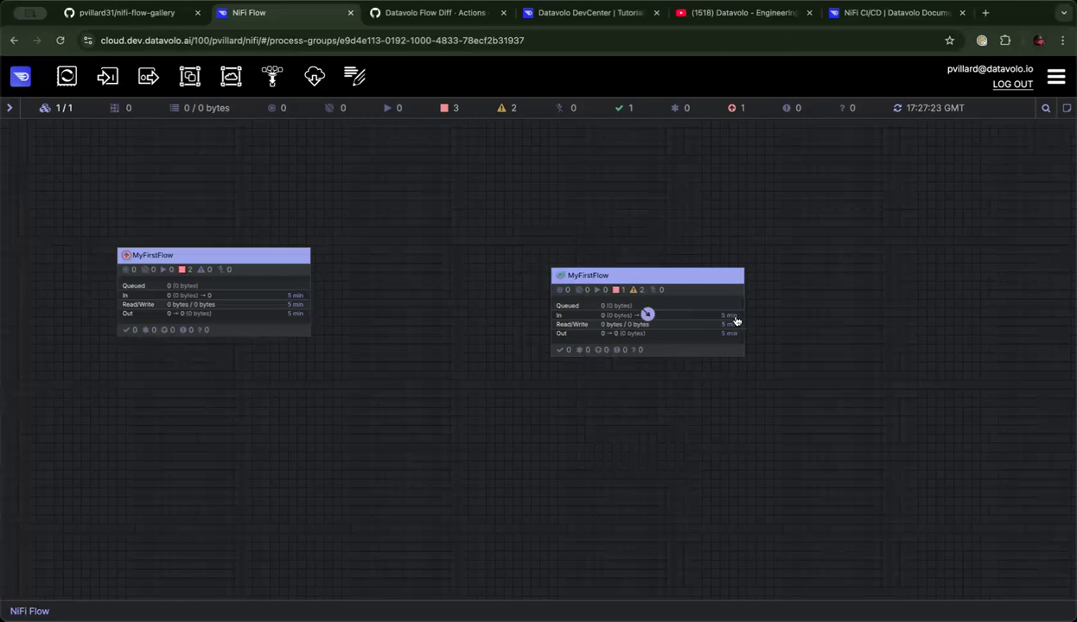
right_click(627, 206)
left_click(653, 217)
right_click(625, 202)
left_click(645, 213)
right_click(457, 226)
left_click(483, 240)
scroll(505, 267, "left", 3)
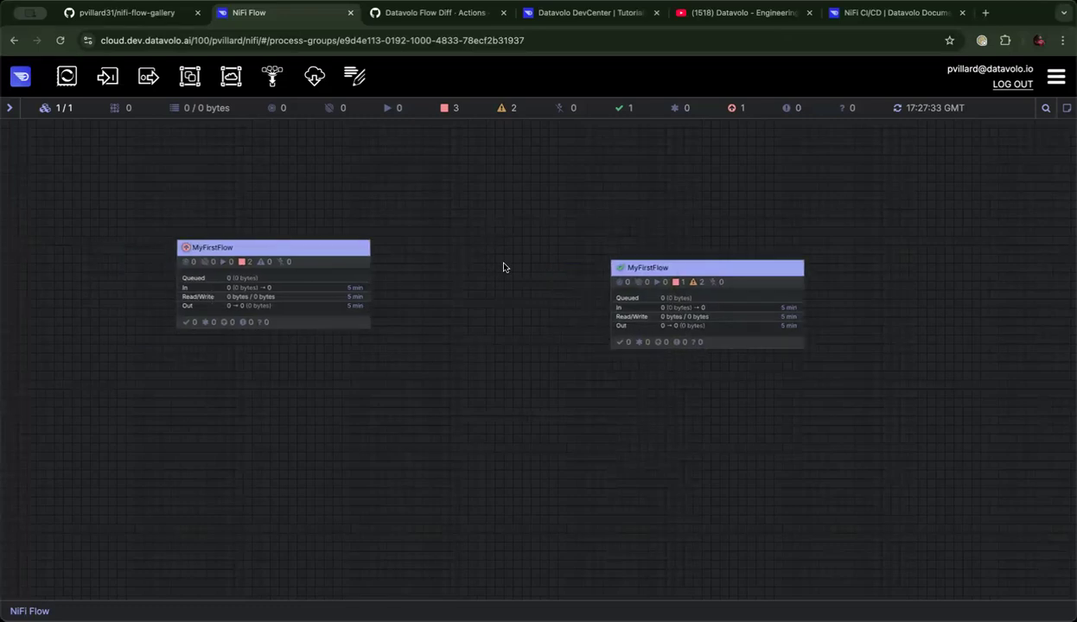
left_click_drag(505, 265, 499, 270)
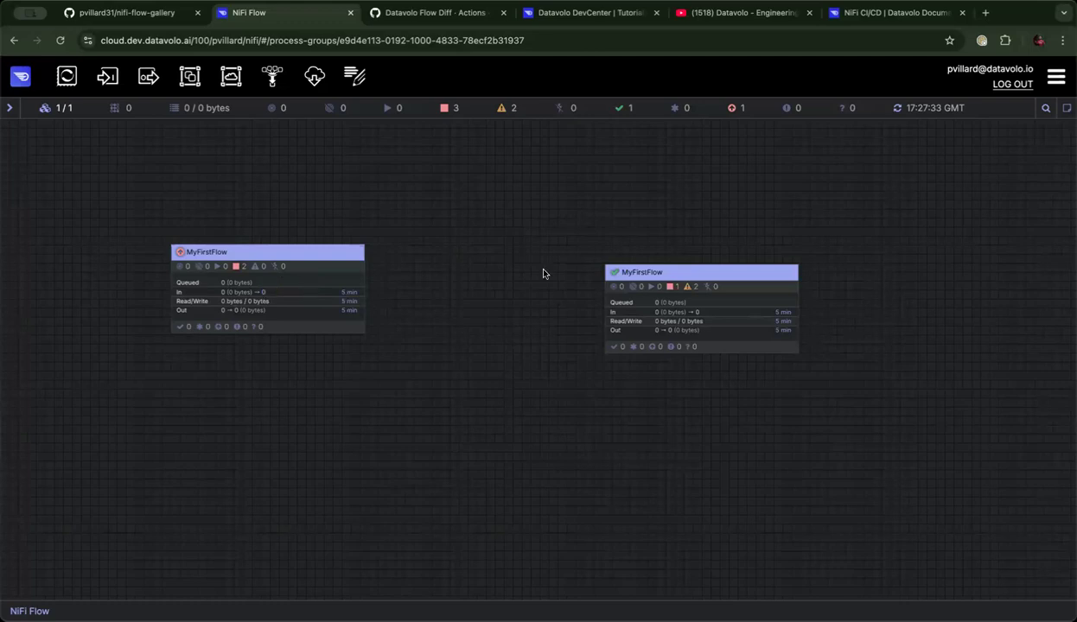
right_click(463, 223)
left_click(501, 230)
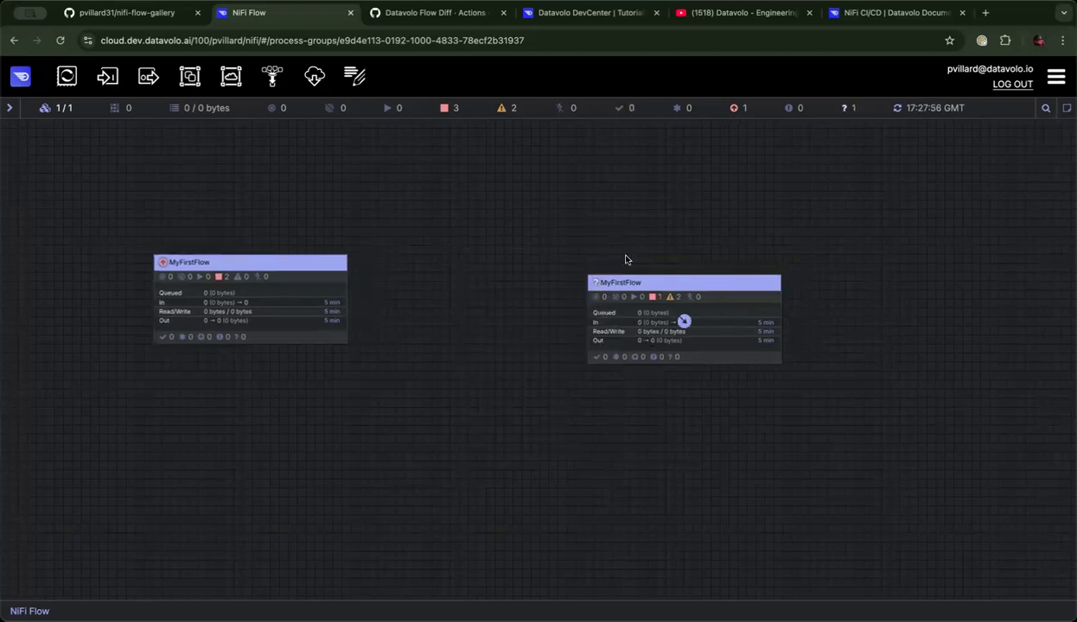
mouse_move(595, 283)
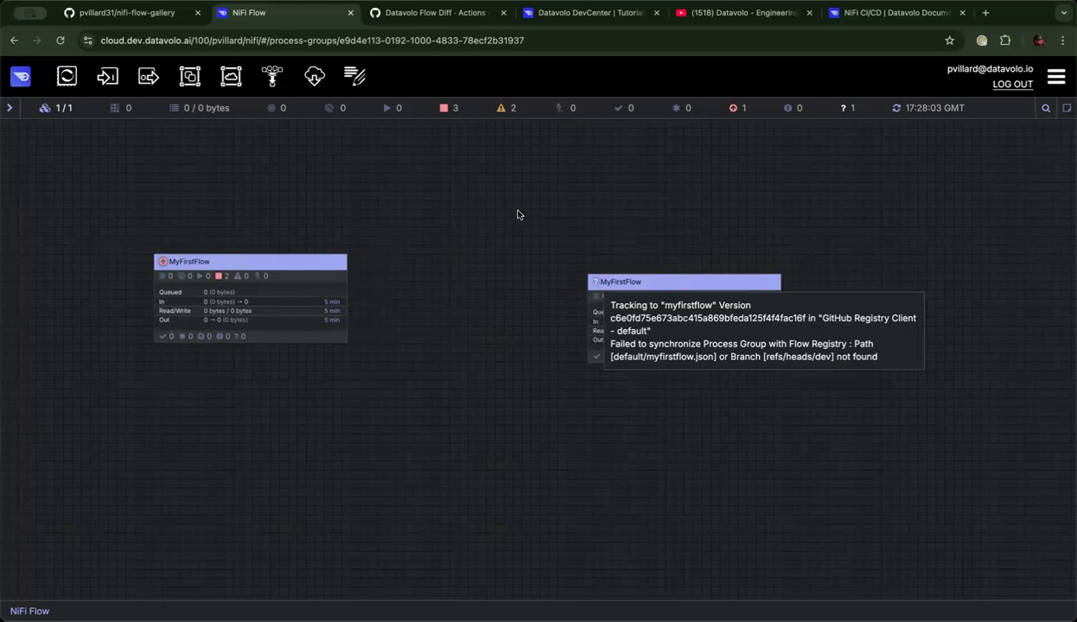
Delete the MyFirstFlow process group that tracks the removed dev branch.
left_click(684, 320)
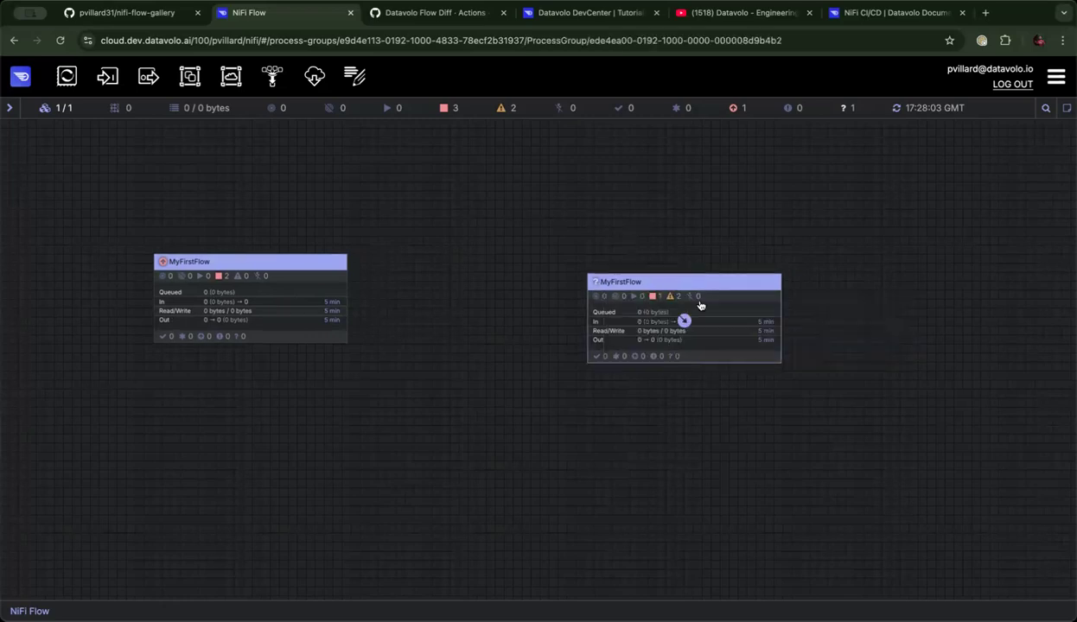
key("Delete")
left_click_drag(476, 259, 687, 262)
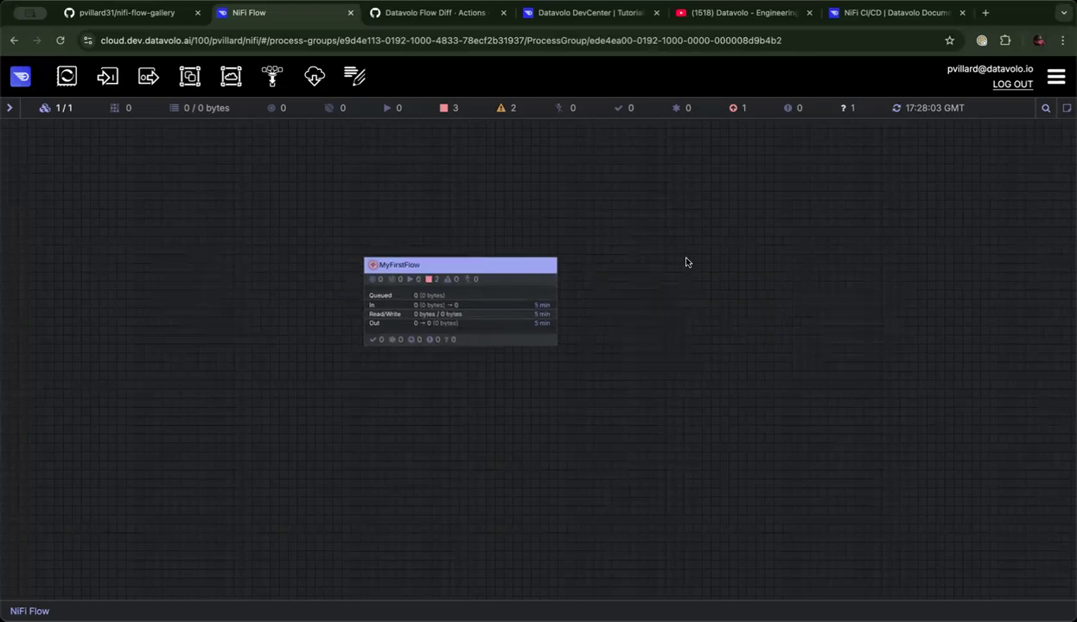
Change the remaining MyFirstFlow group to the "switched from UpdateAtt to PublishKafka (#1)" version and return to the root canvas.
double_click(540, 286)
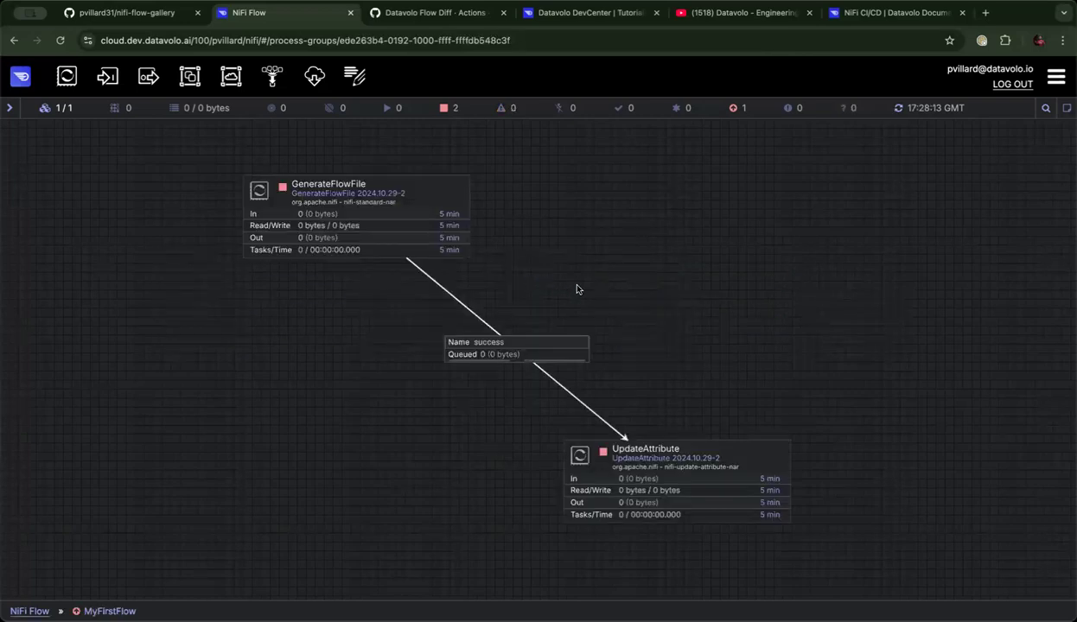
right_click(571, 229)
mouse_move(702, 323)
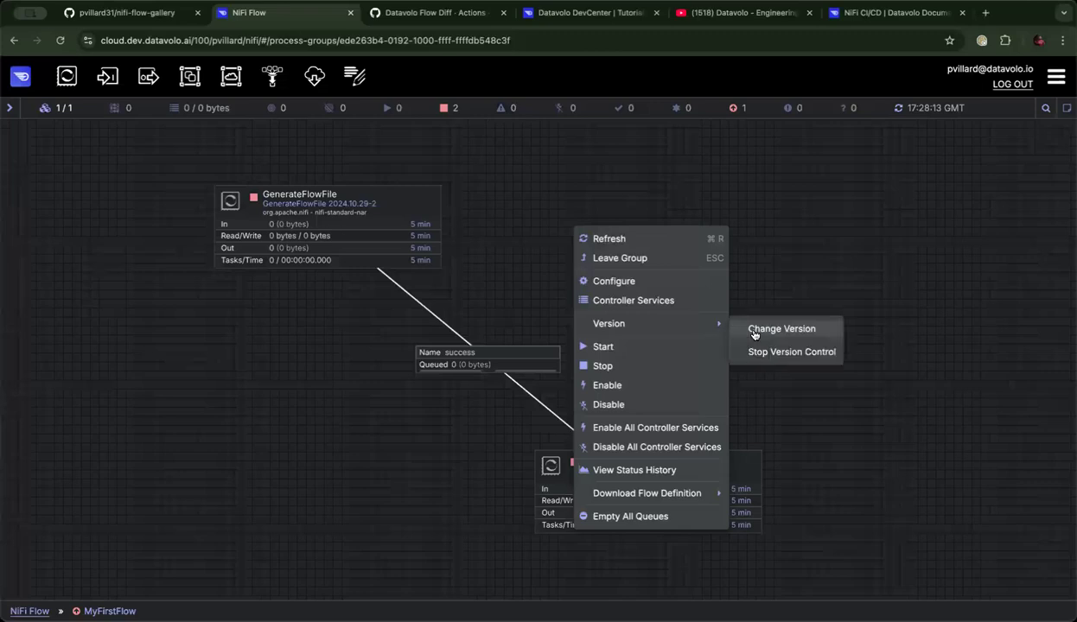
left_click(747, 338)
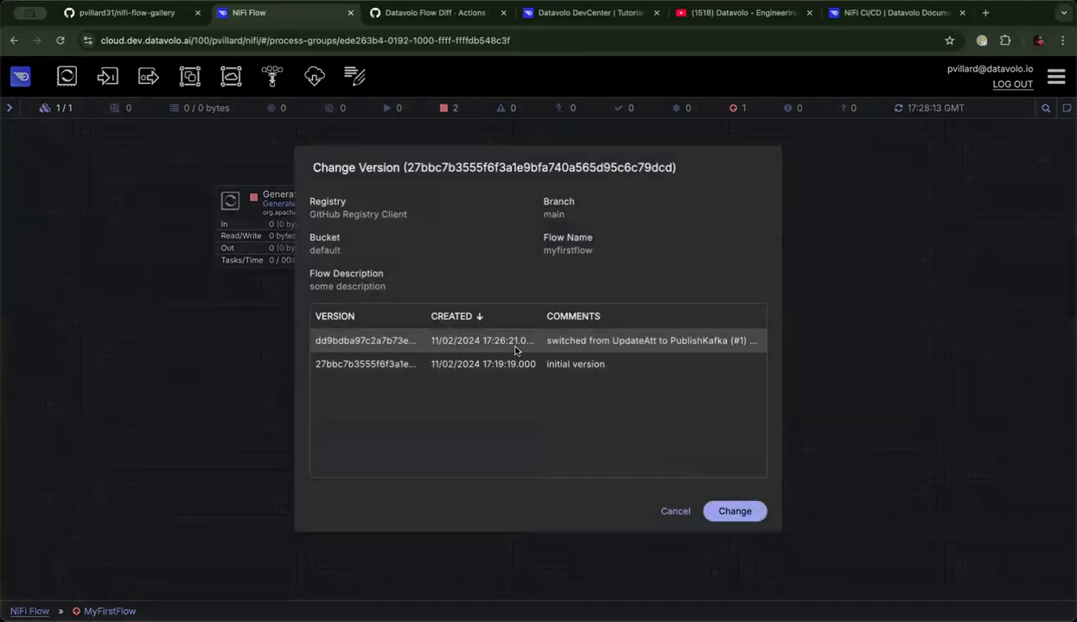
left_click(745, 341)
left_click(731, 508)
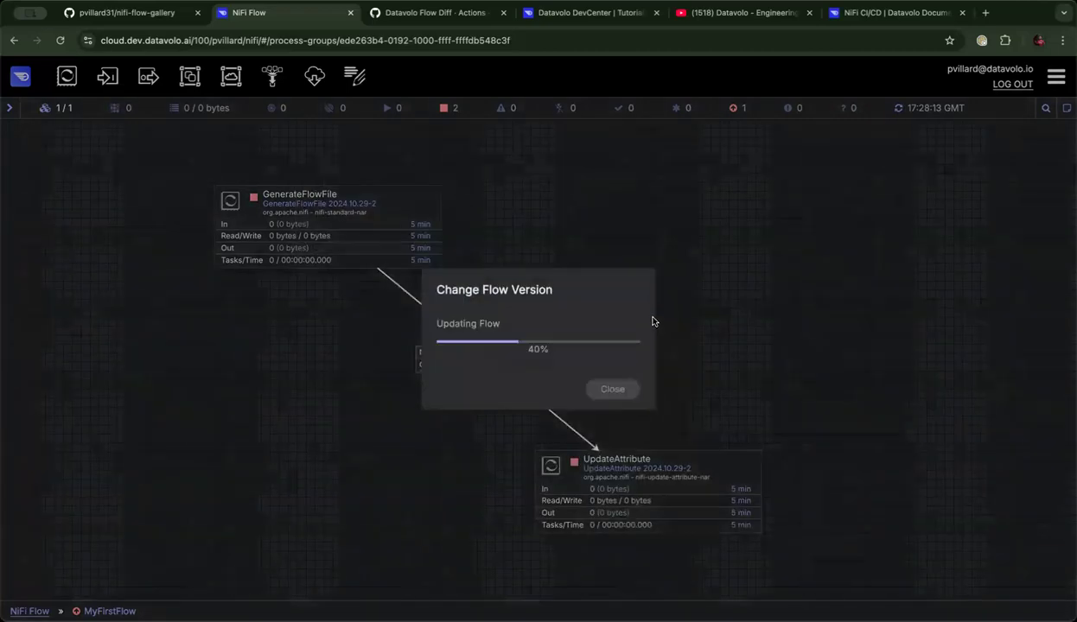
left_click(611, 387)
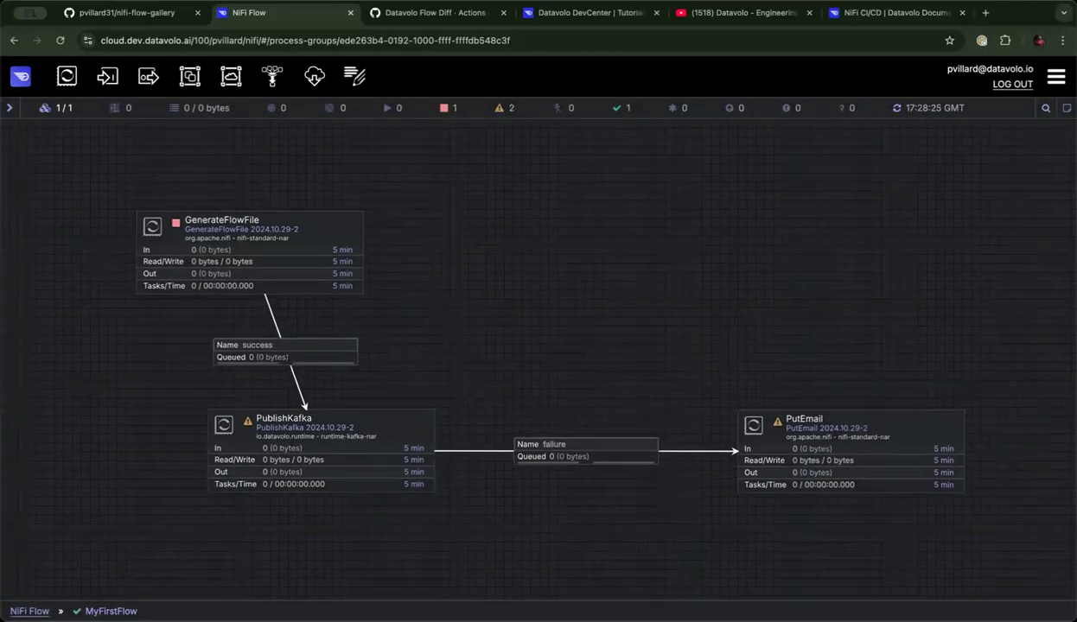
left_click(29, 611)
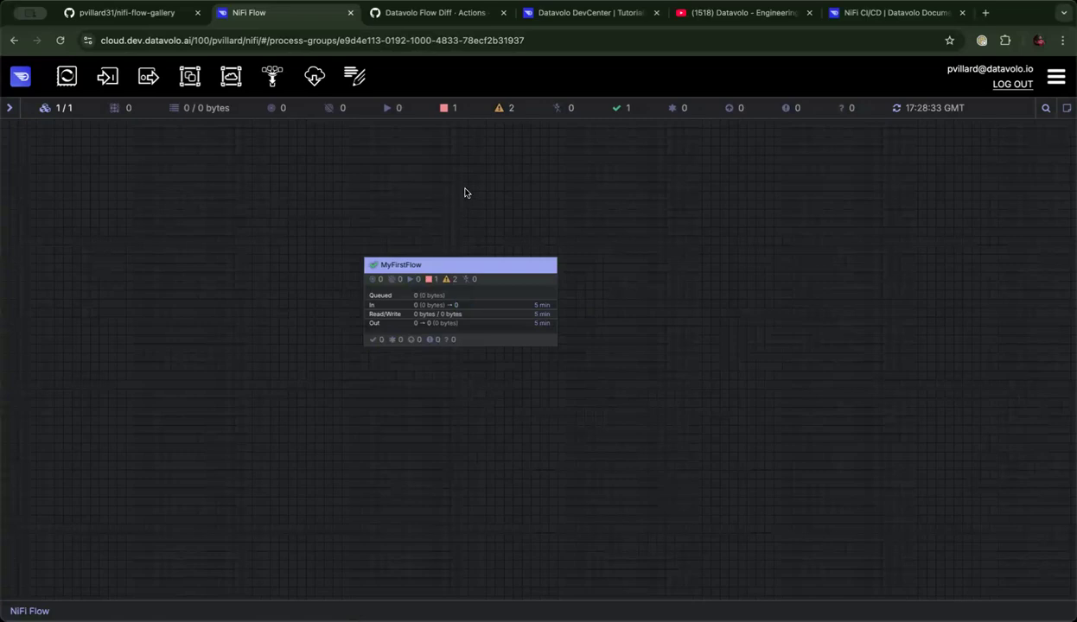
left_click_drag(464, 193, 463, 198)
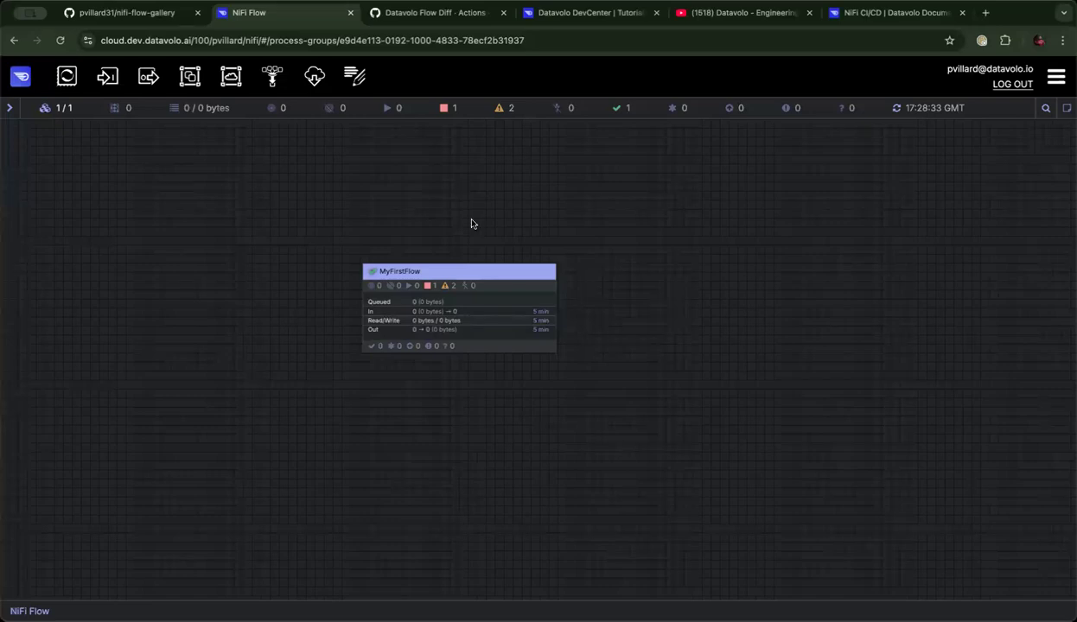
Switch to the GitHub Marketplace page for Datavolo Flow Diff and review its description, usage instructions and repository links.
left_click(405, 16)
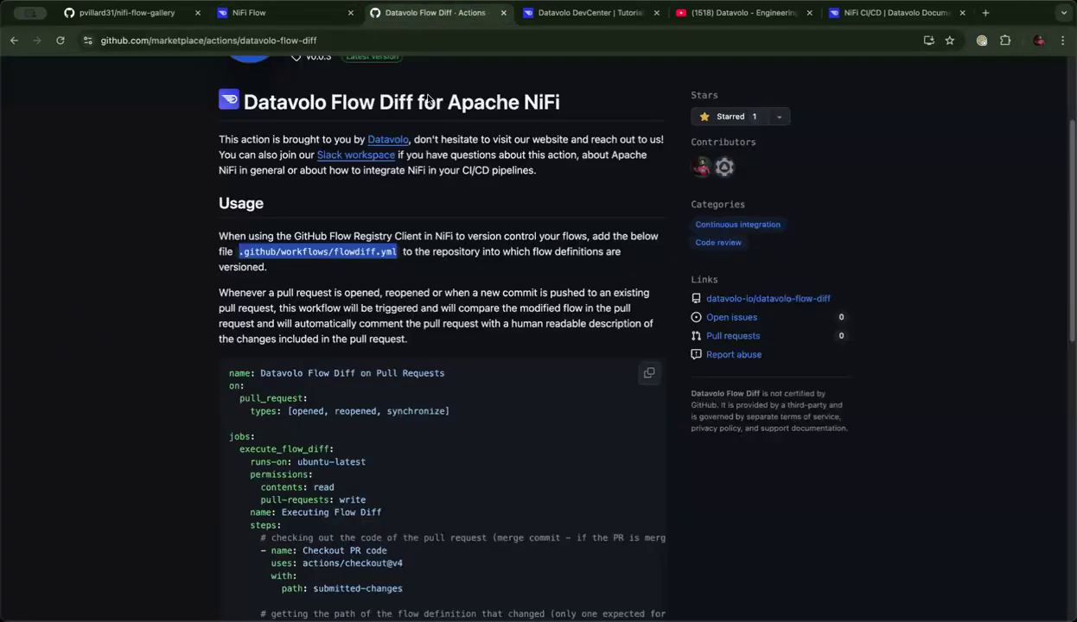
scroll(471, 188, "up", 3)
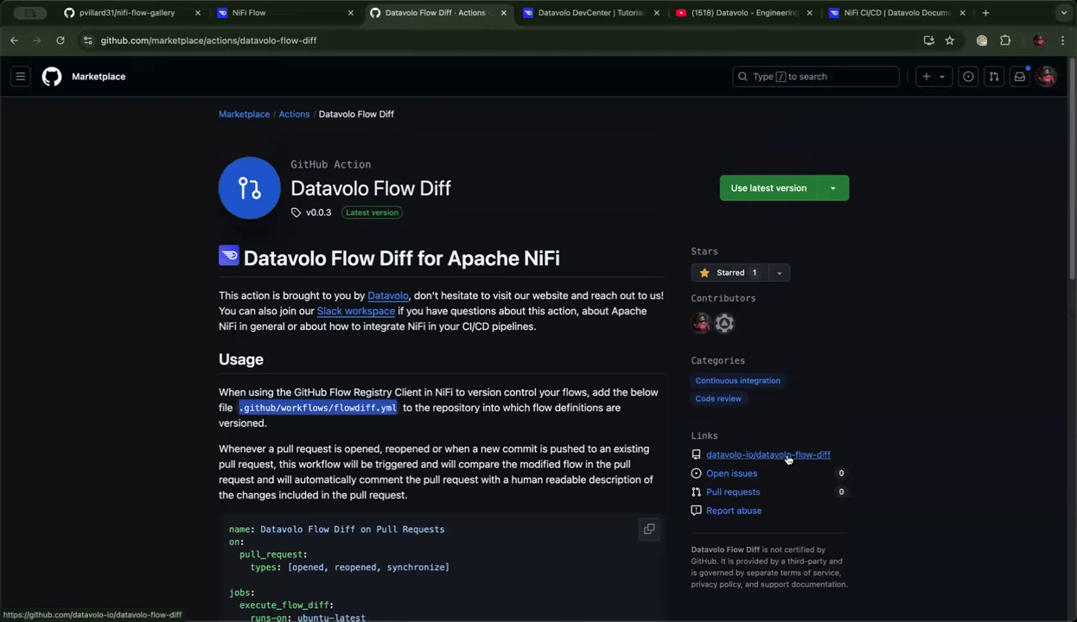
scroll(923, 438, "down", 1)
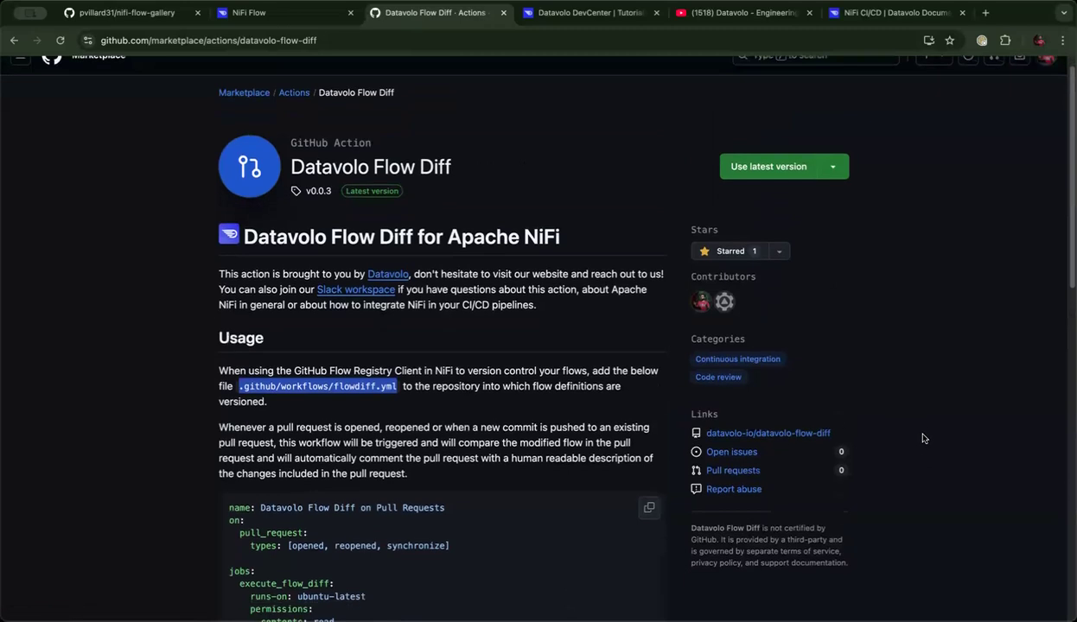
scroll(923, 438, "down", 5)
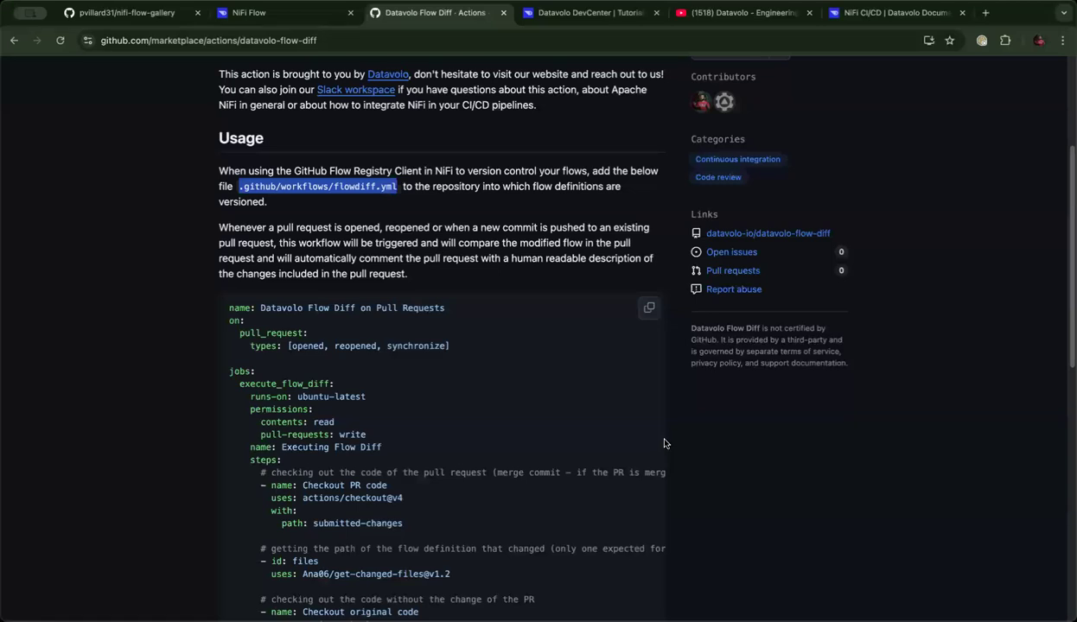
scroll(664, 443, "up", 5)
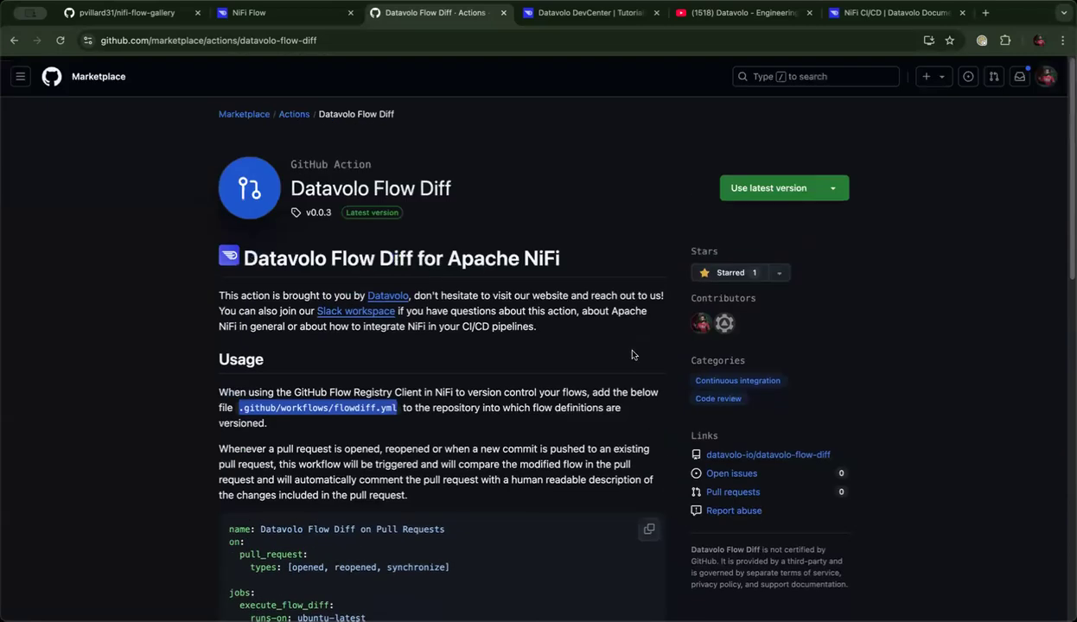